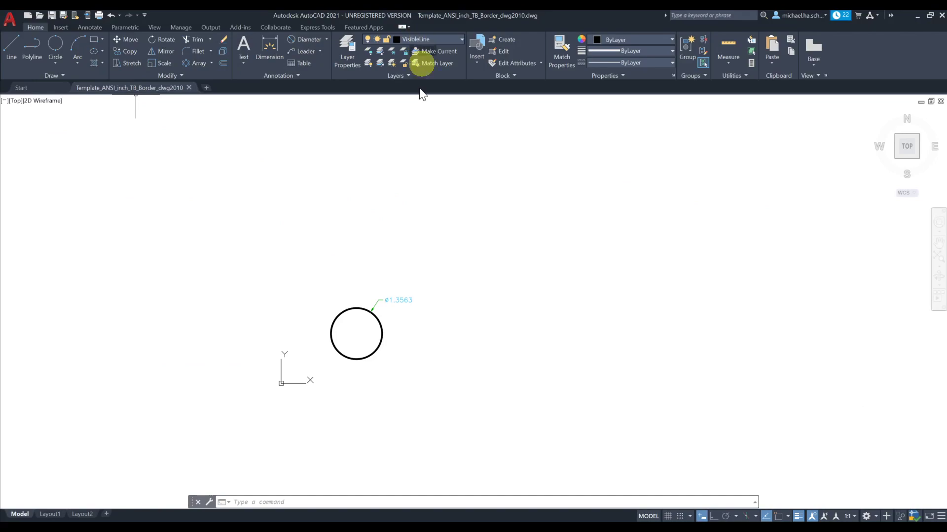
- Delete the existing circle together with its diameter dimension
{"action": "left_click", "coordinate": [359, 340]}
{"action": "key", "text": "Delete"}
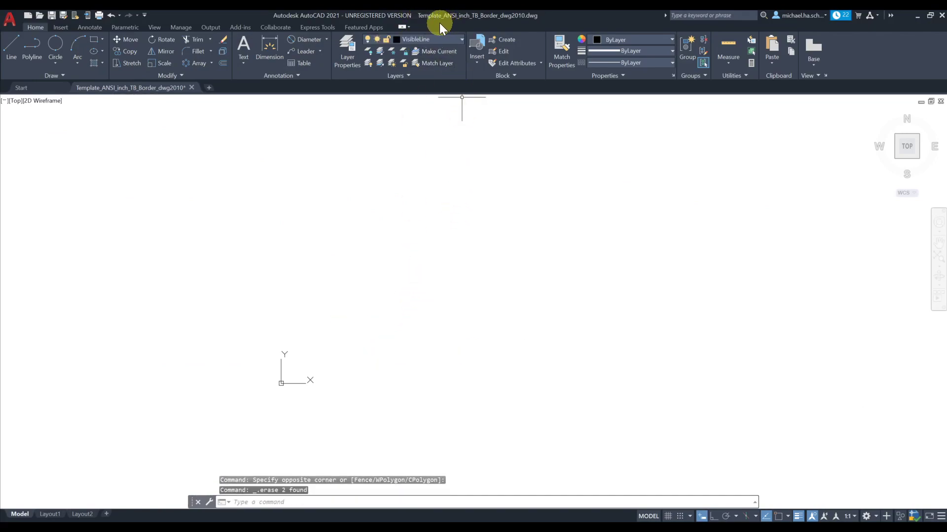
- Save the drawing as hex_head_nut_dwg2010_v2.dwg in the 16_hex_nut folder, using the AutoCAD 2010/LT2010 Drawing format
{"action": "left_click", "coordinate": [9, 19]}
{"action": "left_click", "coordinate": [28, 139]}
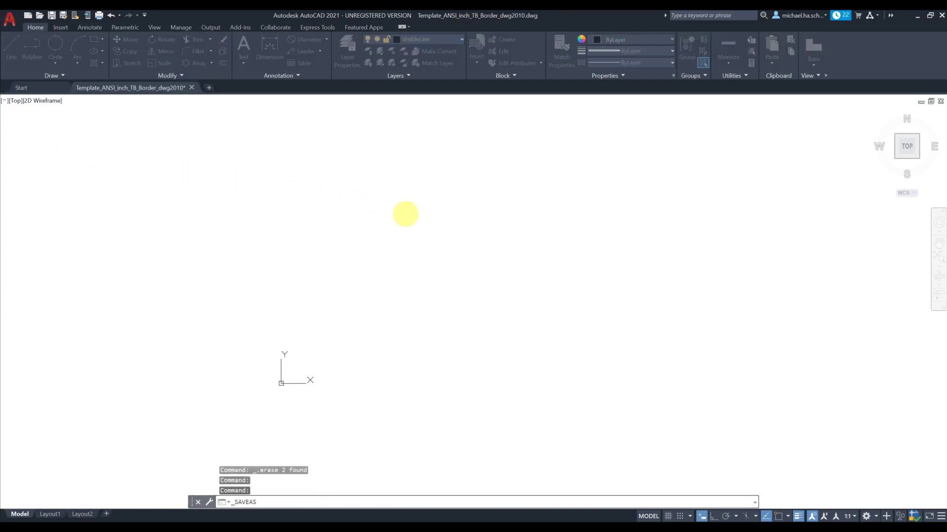
{"action": "left_click", "coordinate": [404, 135]}
{"action": "double_click", "coordinate": [450, 316]}
{"action": "left_click", "coordinate": [456, 316]}
{"action": "left_click", "coordinate": [471, 315]}
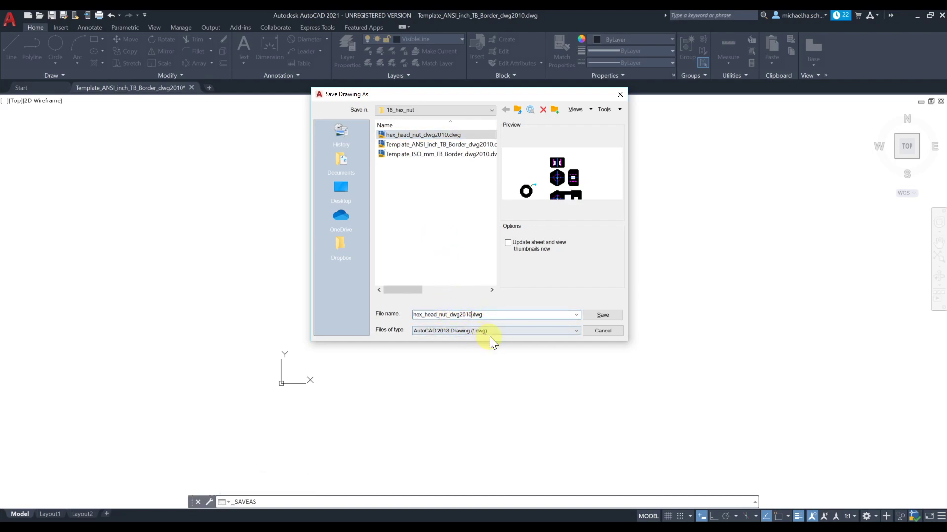
{"action": "type", "text": "_v2"}
{"action": "left_click", "coordinate": [512, 333]}
{"action": "left_click", "coordinate": [492, 353]}
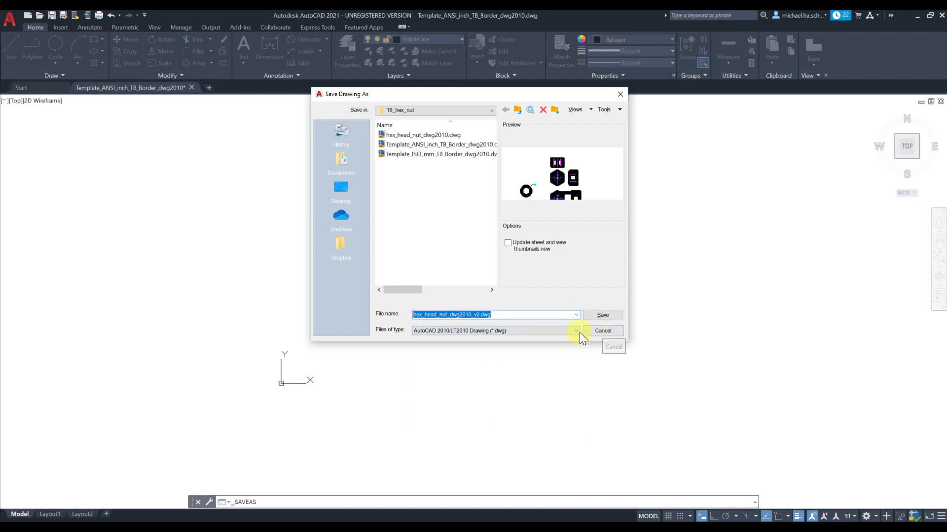
{"action": "left_click", "coordinate": [599, 316]}
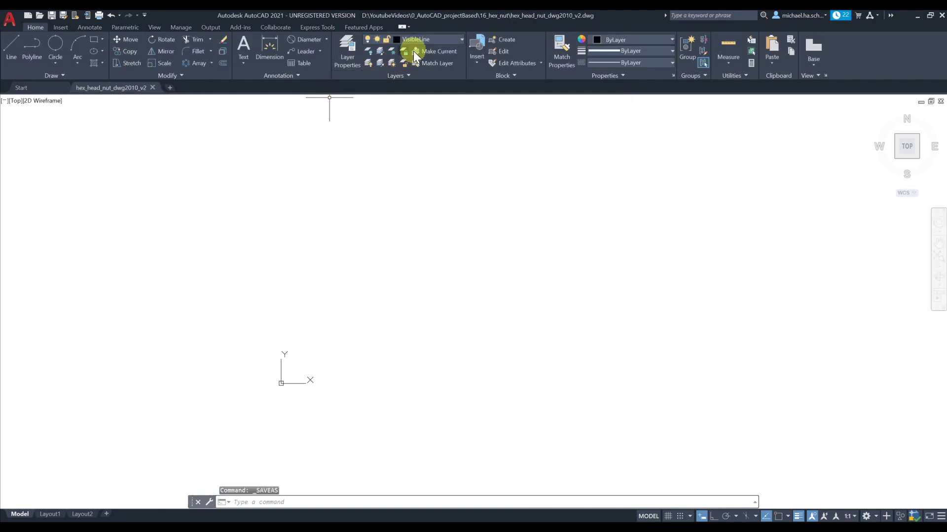
- On the VisibleLine layer, draw a 6-sided polygon in the empty drawing area, circumscribed about a circle with radius 25/32
{"action": "left_click", "coordinate": [421, 39]}
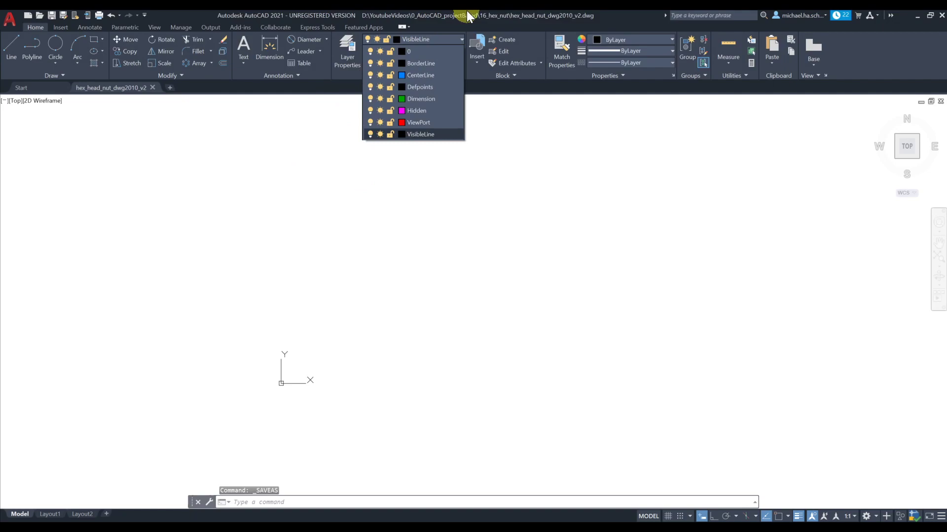
{"action": "left_click", "coordinate": [430, 134]}
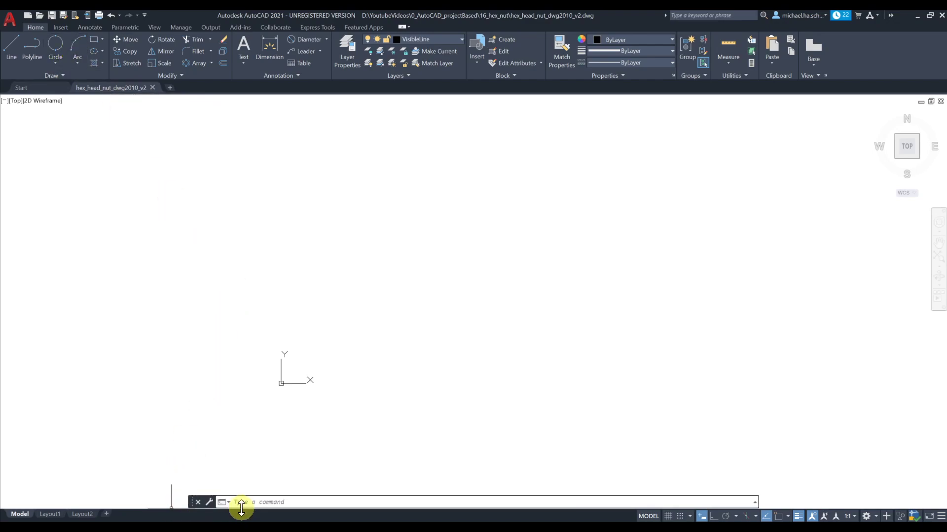
{"action": "type", "text": "pol"}
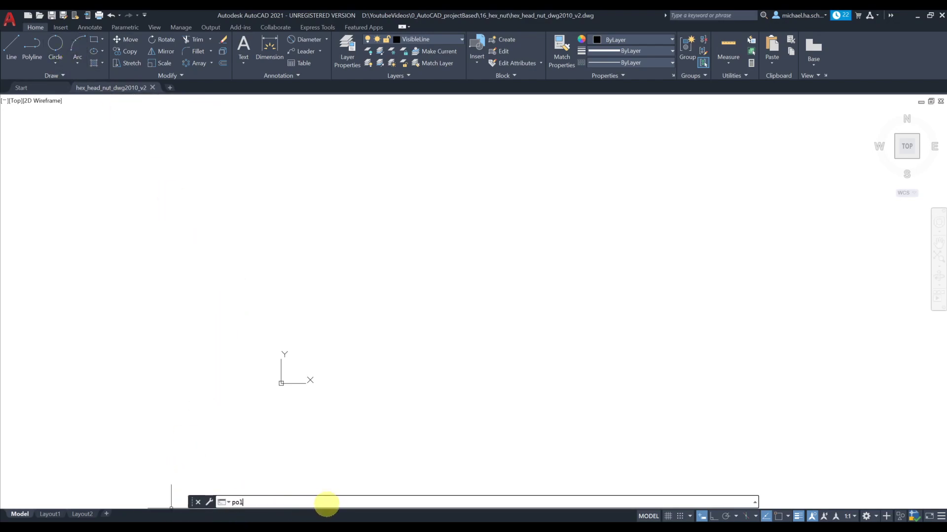
{"action": "type", "text": "ygon"}
{"action": "key", "text": "Return"}
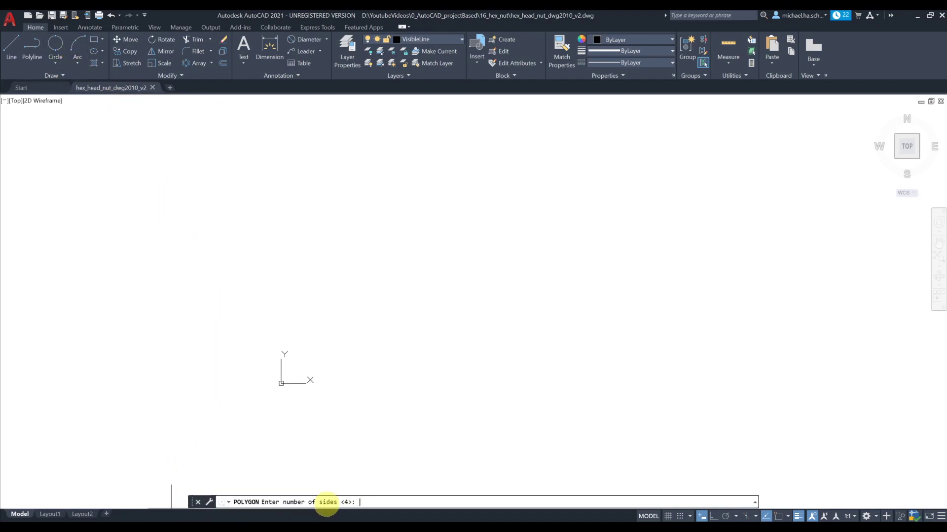
{"action": "left_click", "coordinate": [361, 502]}
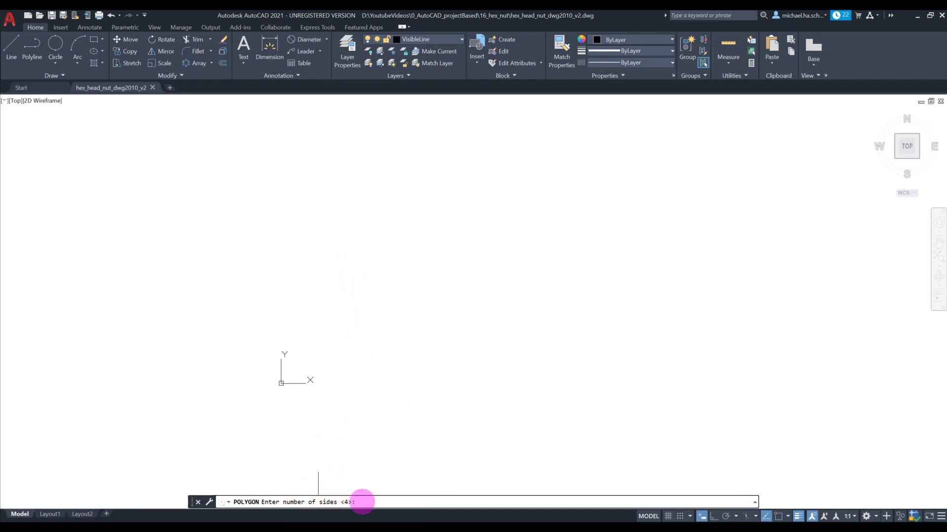
{"action": "type", "text": "6"}
{"action": "key", "text": "Return"}
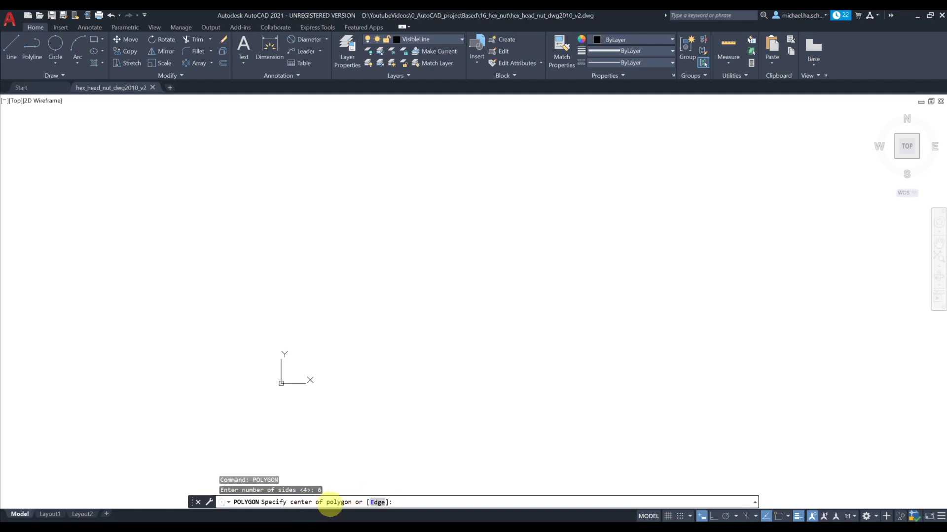
{"action": "left_click", "coordinate": [427, 281]}
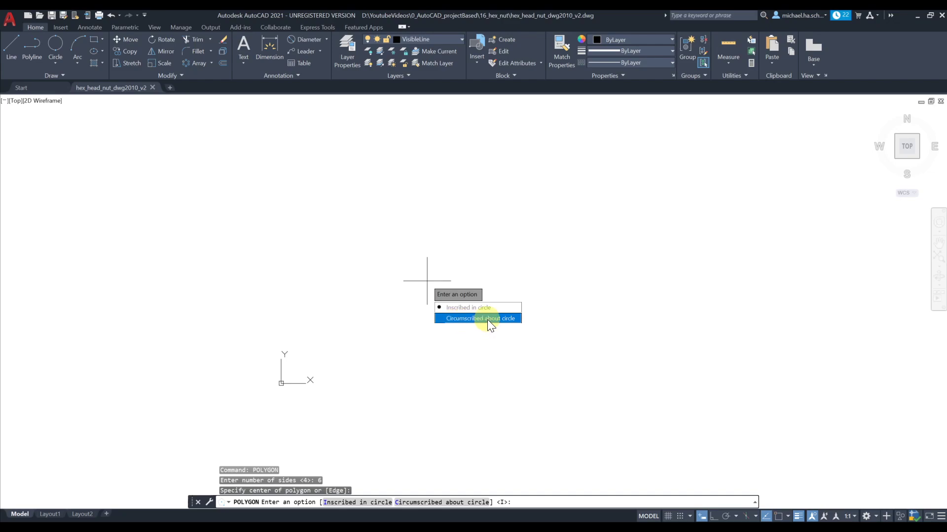
{"action": "left_click", "coordinate": [465, 320]}
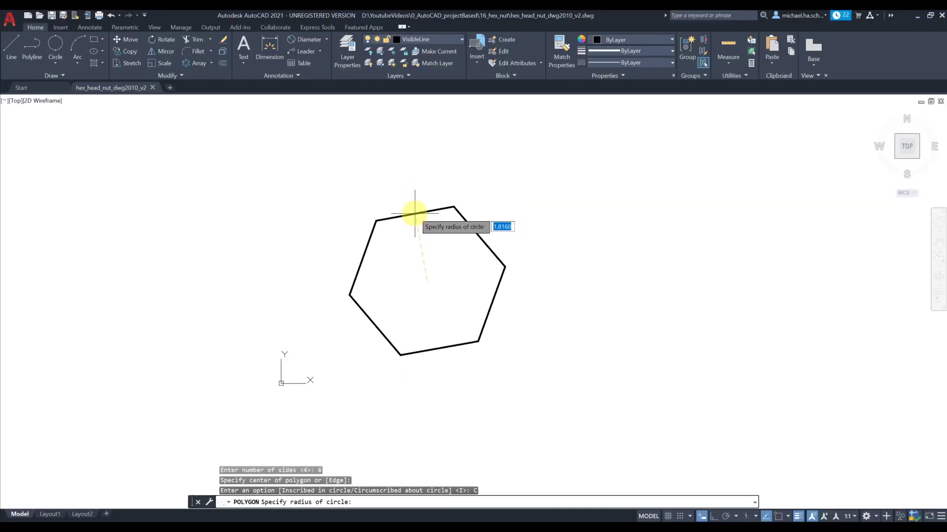
{"action": "type", "text": "25/32"}
{"action": "key", "text": "Return"}
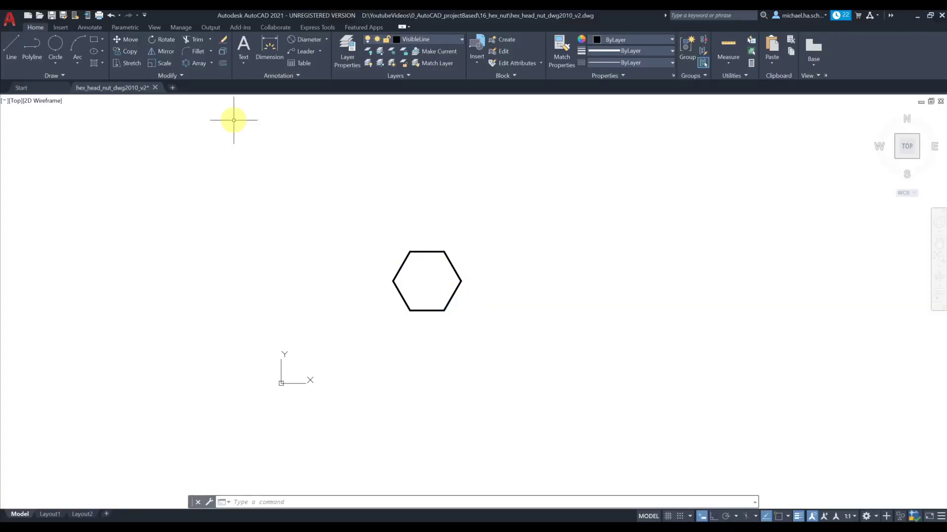
{"action": "left_click", "coordinate": [164, 39]}
{"action": "left_click", "coordinate": [454, 240]}
{"action": "left_click", "coordinate": [434, 273]}
{"action": "key", "text": "Return"}
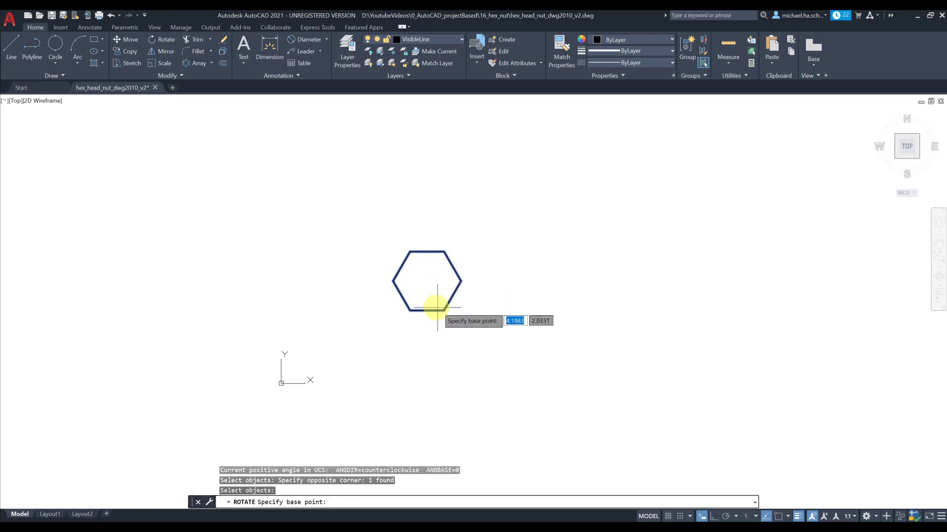
{"action": "key", "text": "Escape"}
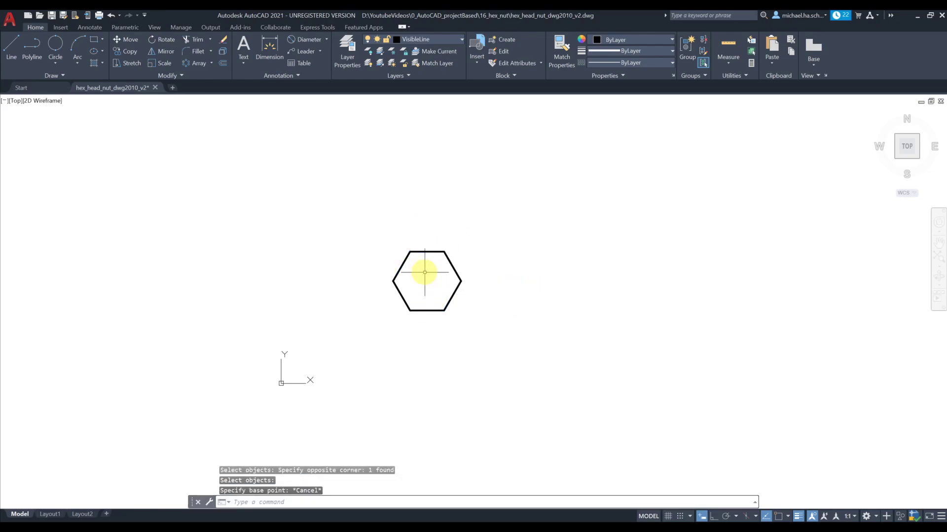
- With object snap on, draw a 2-point circle between the midpoints of the hexagon's upper and lower sides
{"action": "left_click", "coordinate": [56, 47]}
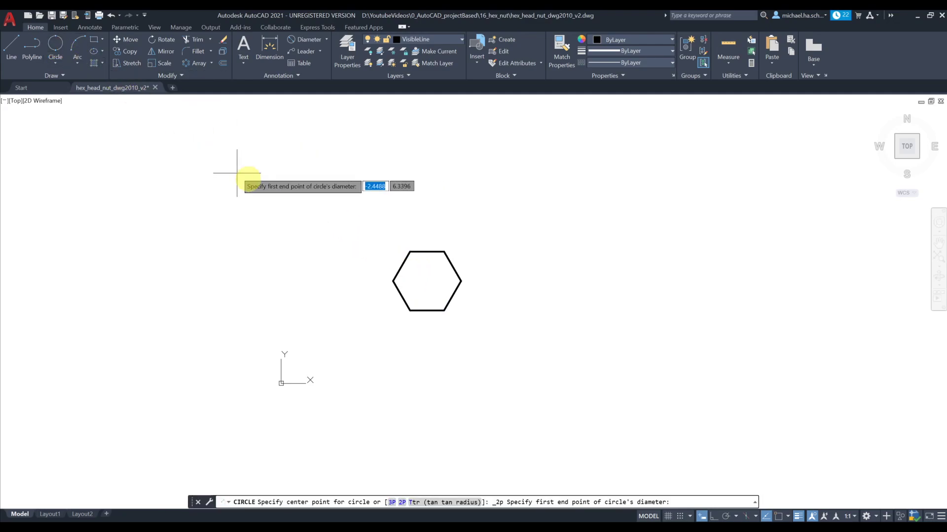
{"action": "left_click", "coordinate": [56, 65]}
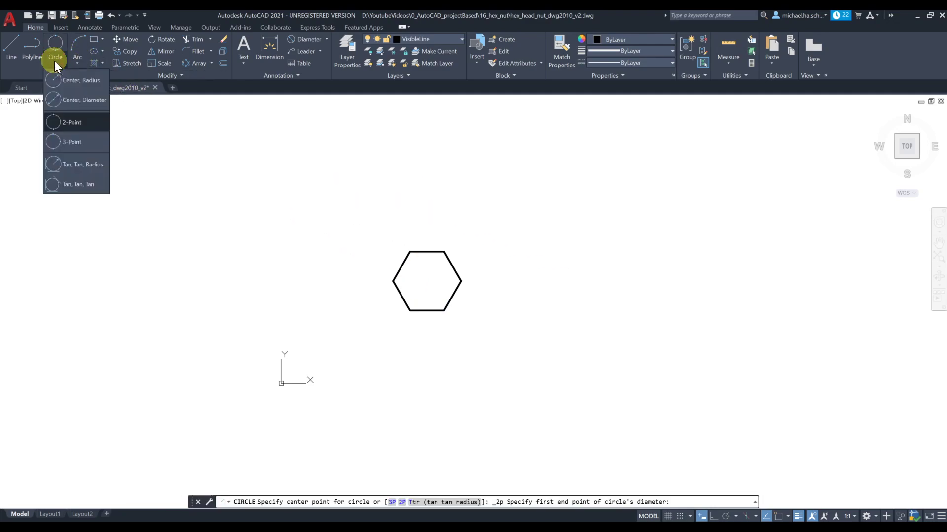
{"action": "left_click", "coordinate": [76, 122]}
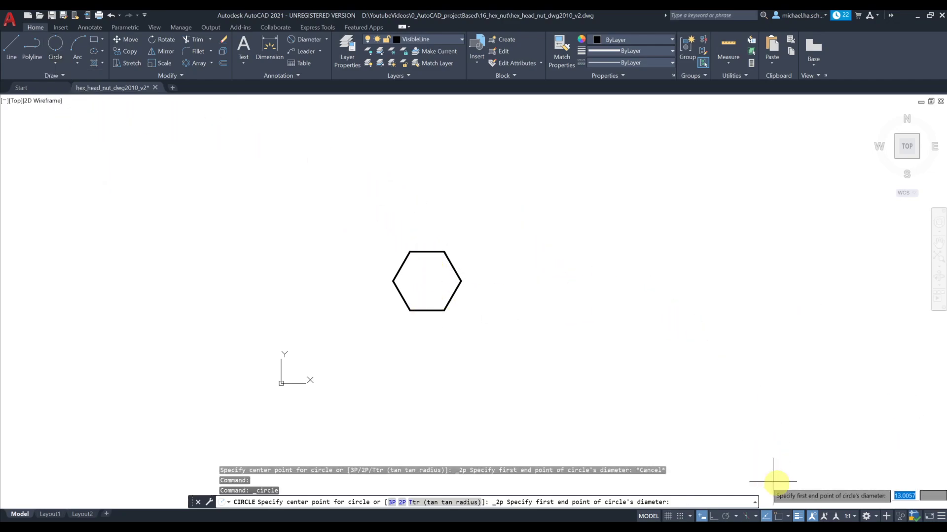
{"action": "left_click", "coordinate": [778, 516]}
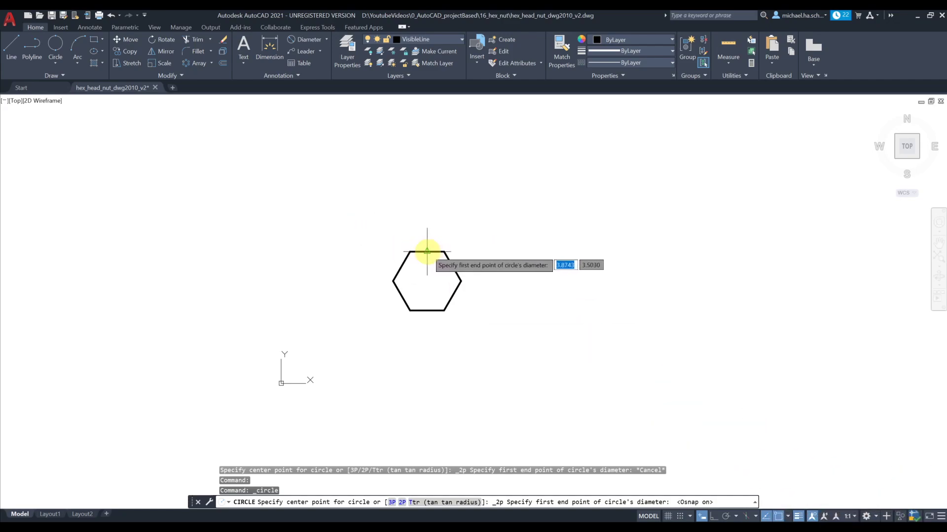
{"action": "left_click", "coordinate": [427, 251]}
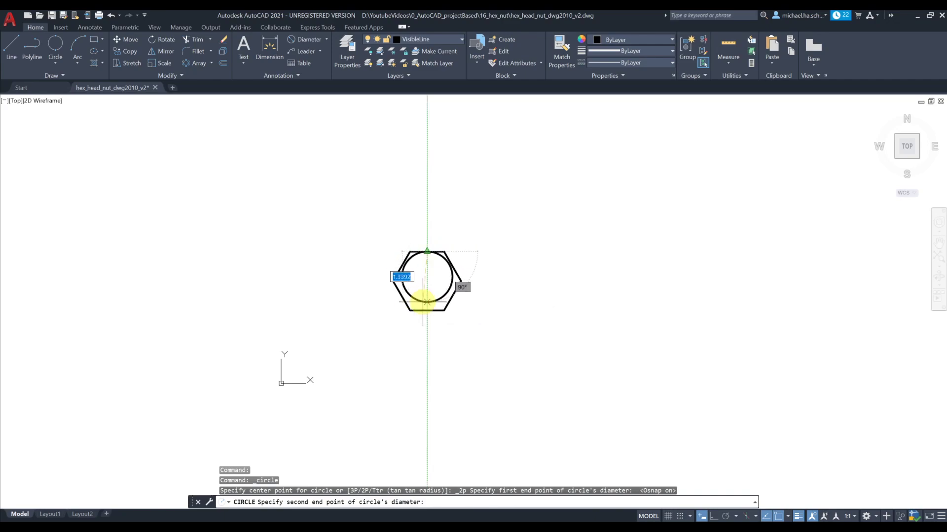
{"action": "left_click", "coordinate": [427, 311]}
{"action": "scroll", "coordinate": [413, 296], "scroll_direction": "up", "scroll_amount": 2}
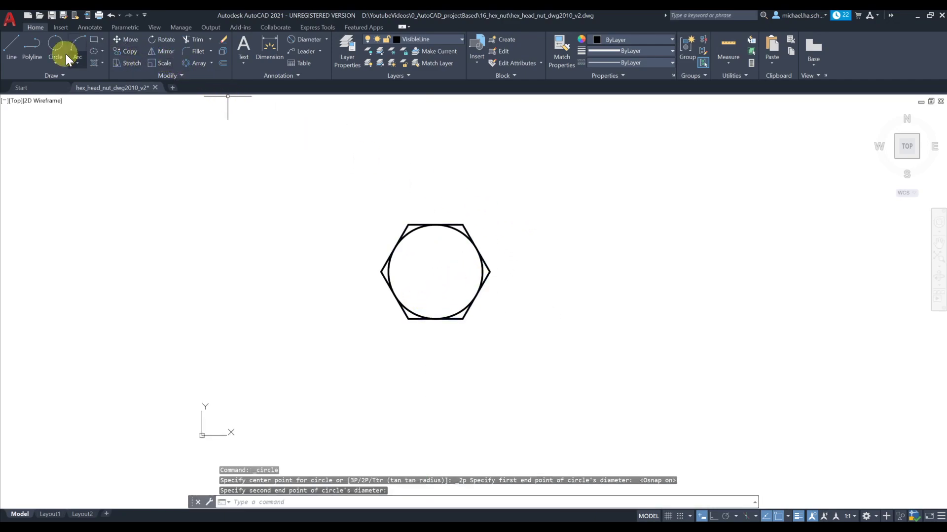
- Rotate the hexagon and its inscribed circle by 30 degrees about their common center
{"action": "left_click", "coordinate": [165, 40]}
{"action": "left_click", "coordinate": [483, 171]}
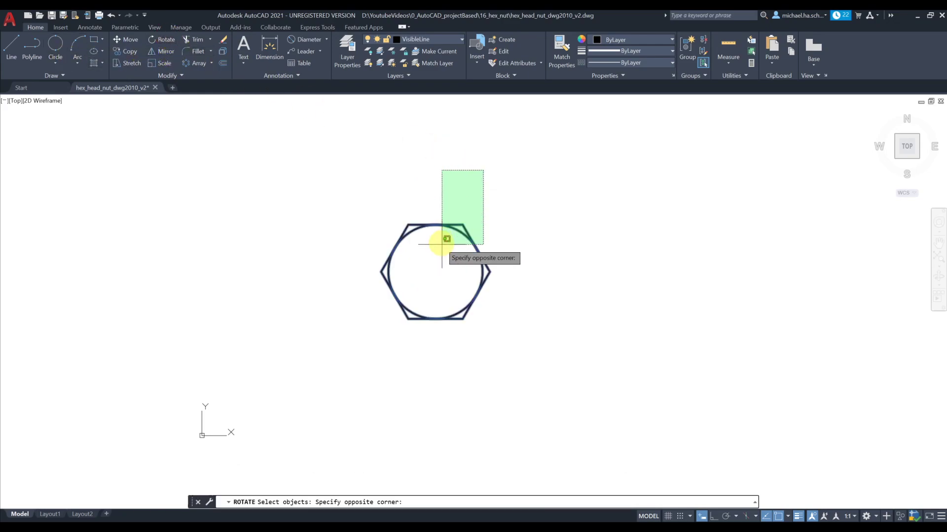
{"action": "left_click", "coordinate": [444, 241]}
{"action": "key", "text": "Return"}
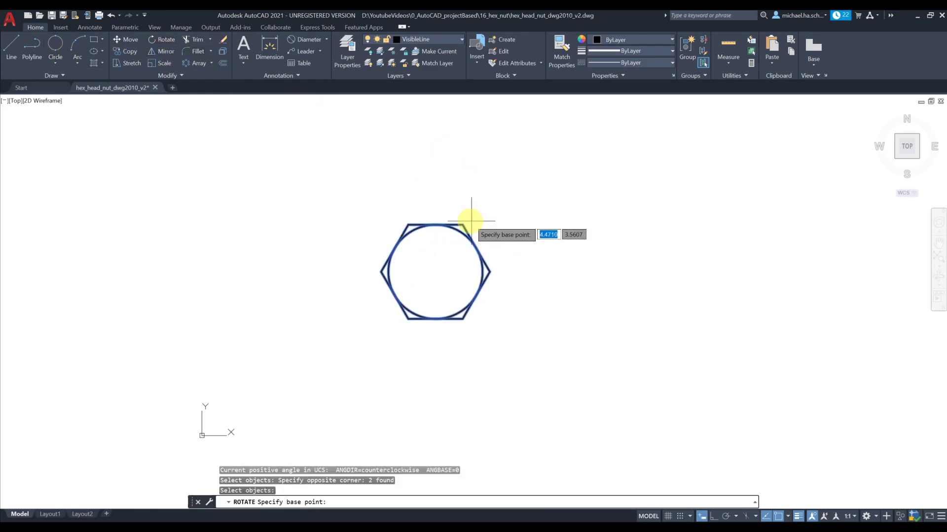
{"action": "left_click", "coordinate": [435, 272]}
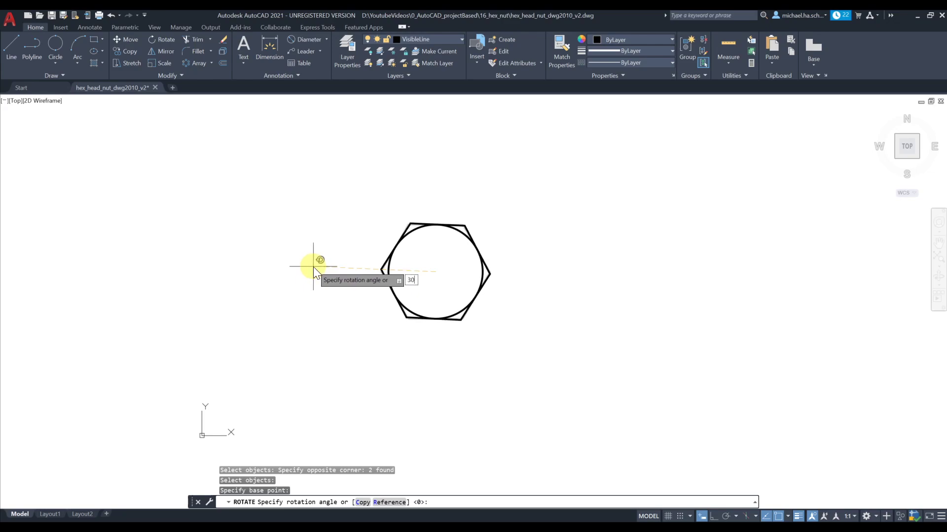
{"action": "key", "text": "Return"}
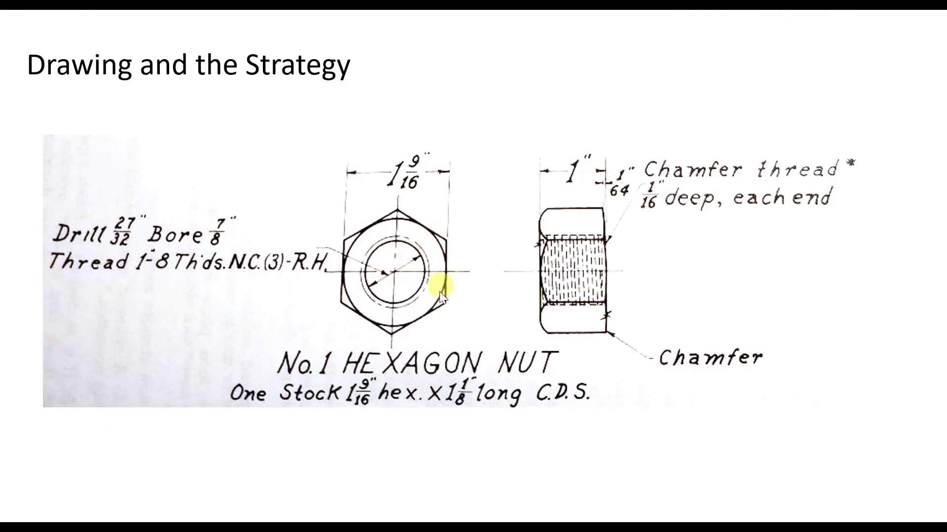
- Switch back to AutoCAD and add a center mark to the inscribed circle on the CenterLine layer
{"action": "key", "text": "alt+Tab"}
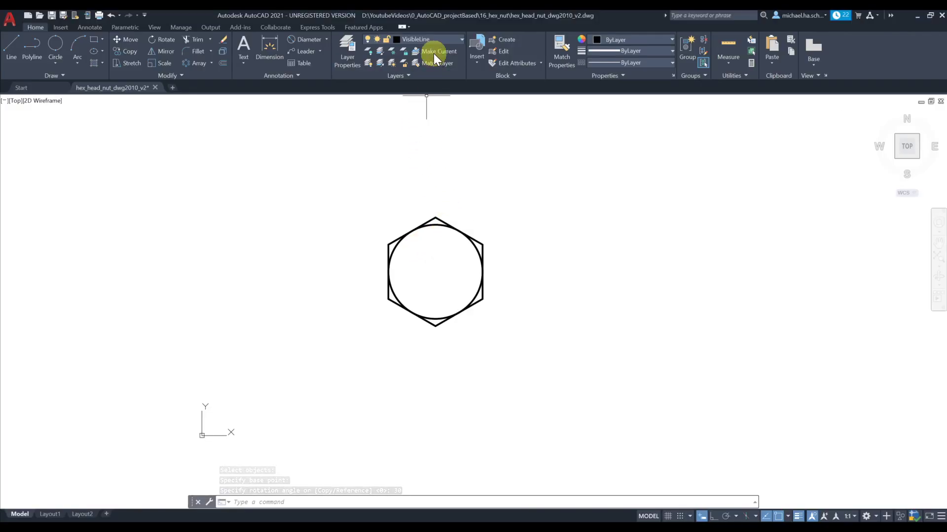
{"action": "left_click", "coordinate": [434, 39]}
{"action": "left_click", "coordinate": [431, 75]}
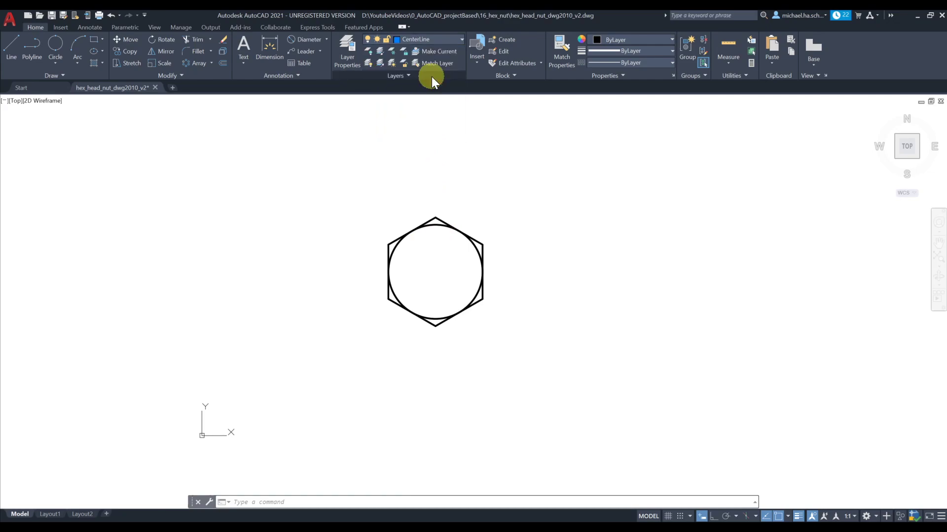
{"action": "left_click", "coordinate": [91, 28]}
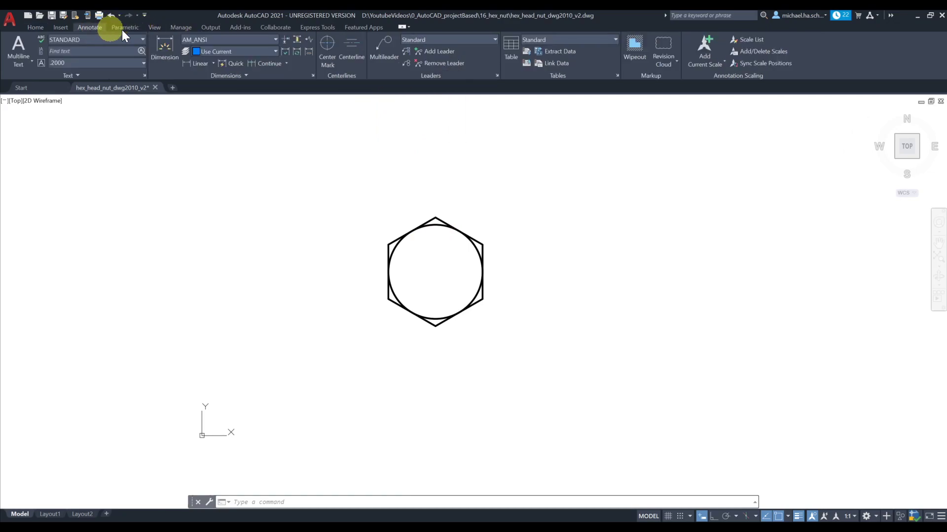
{"action": "left_click", "coordinate": [334, 49]}
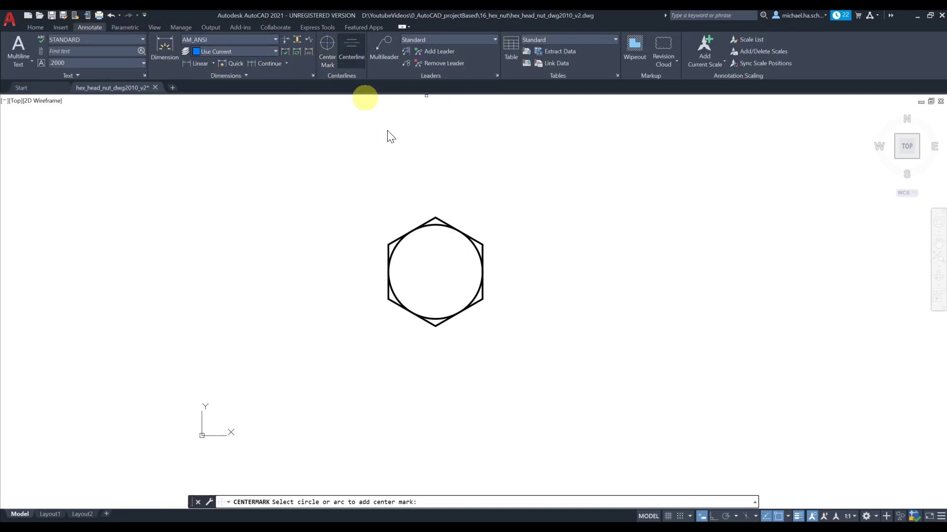
{"action": "left_click", "coordinate": [437, 224]}
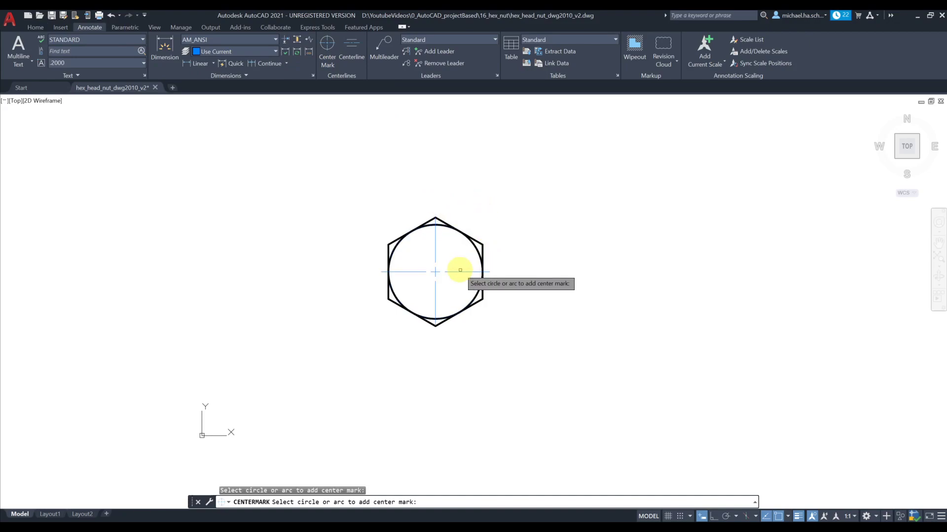
{"action": "scroll", "coordinate": [450, 269], "scroll_direction": "up", "scroll_amount": 2}
{"action": "scroll", "coordinate": [451, 263], "scroll_direction": "down", "scroll_amount": 2}
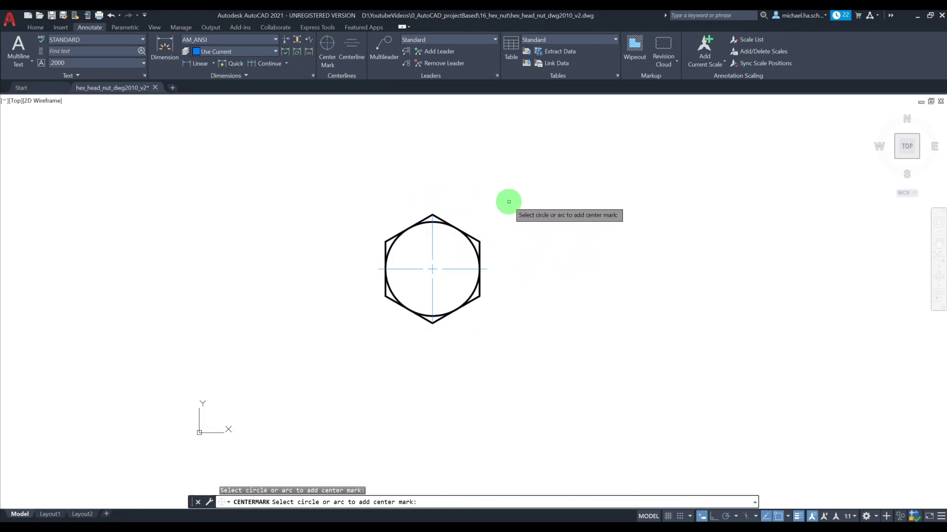
{"action": "key", "text": "Return"}
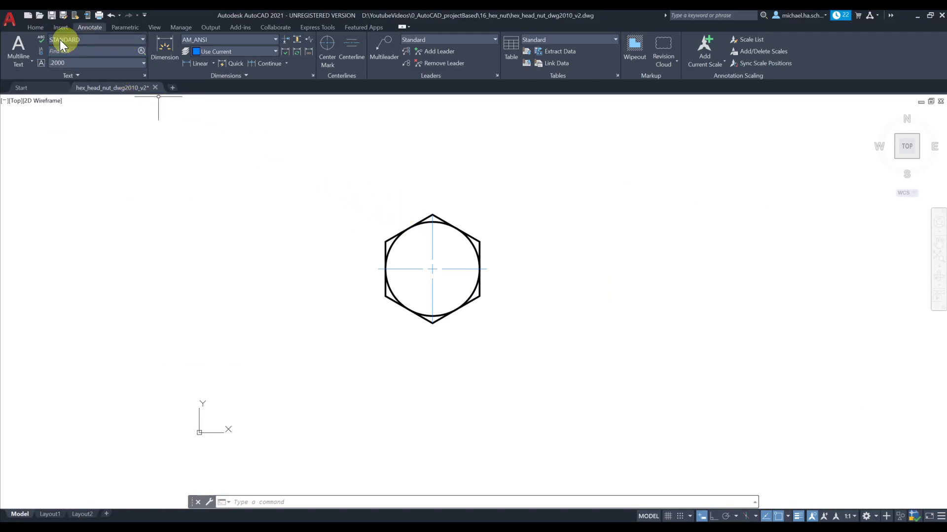
- Draw a circle of diameter 7/8 centered on the hexagon's center mark
{"action": "left_click", "coordinate": [36, 27]}
{"action": "left_click", "coordinate": [58, 65]}
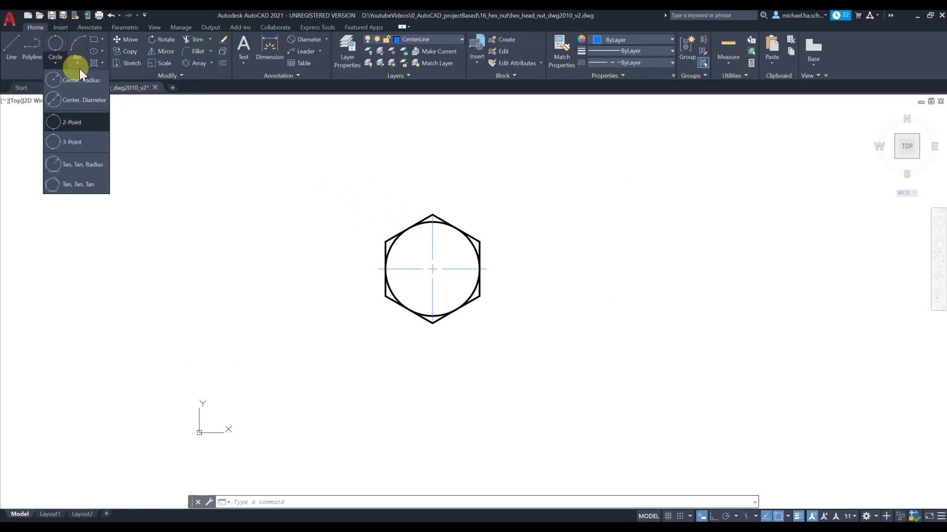
{"action": "left_click", "coordinate": [81, 83]}
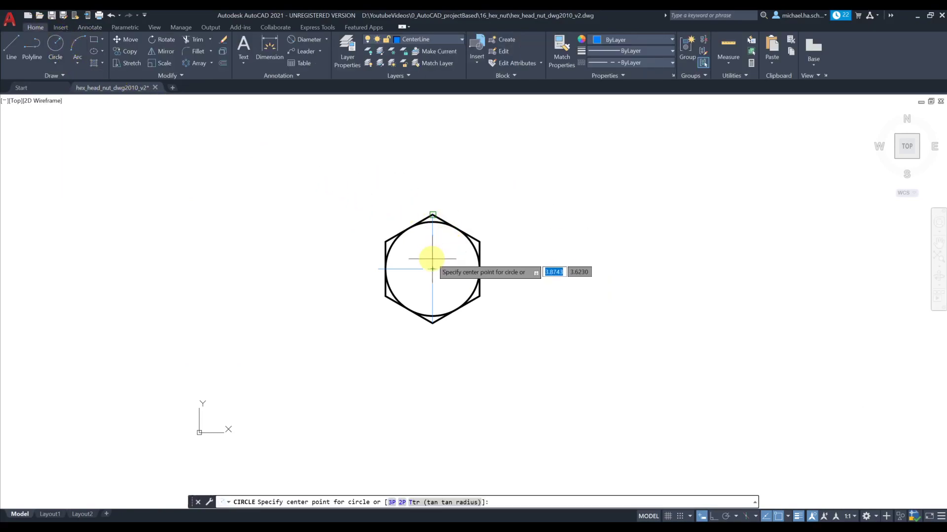
{"action": "left_click", "coordinate": [58, 64]}
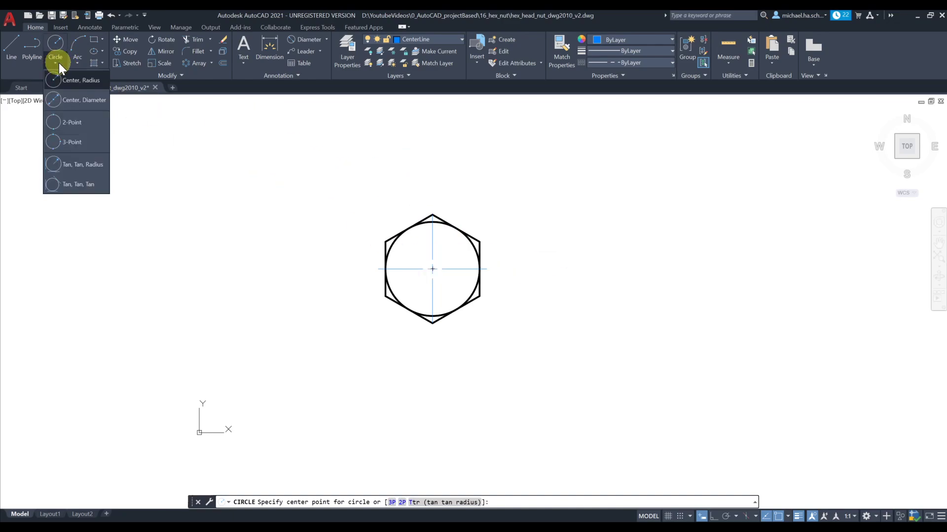
{"action": "left_click", "coordinate": [74, 99]}
{"action": "left_click", "coordinate": [432, 268]}
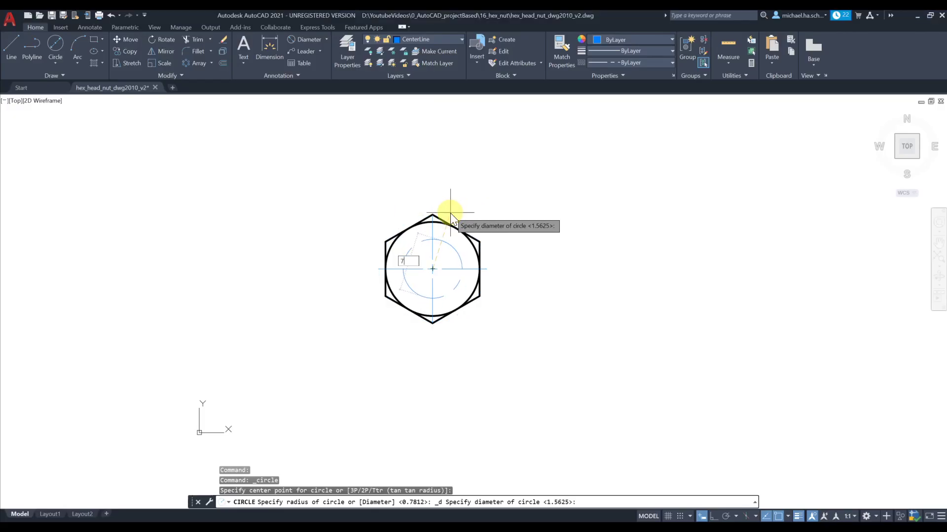
{"action": "key", "text": "Return"}
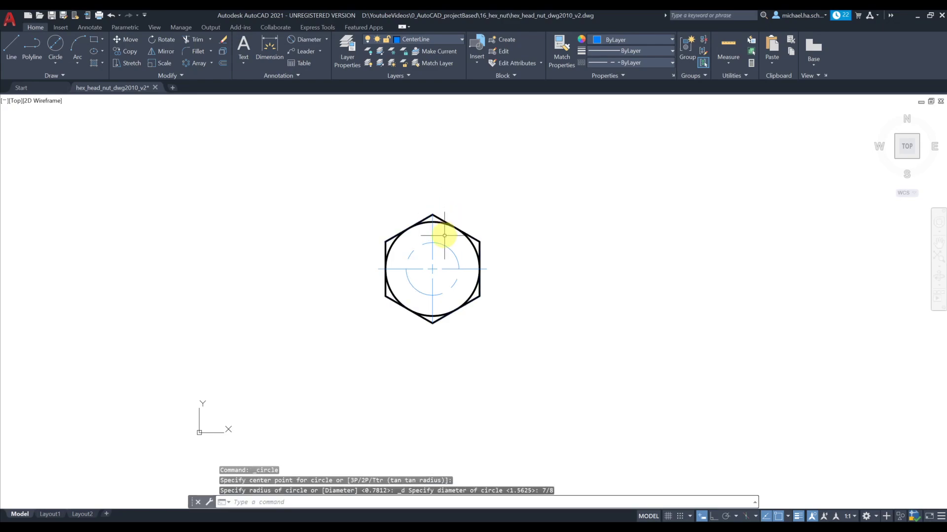
- Move the 7/8 bore circle to the VisibleLine layer and make that layer current
{"action": "left_click", "coordinate": [424, 39]}
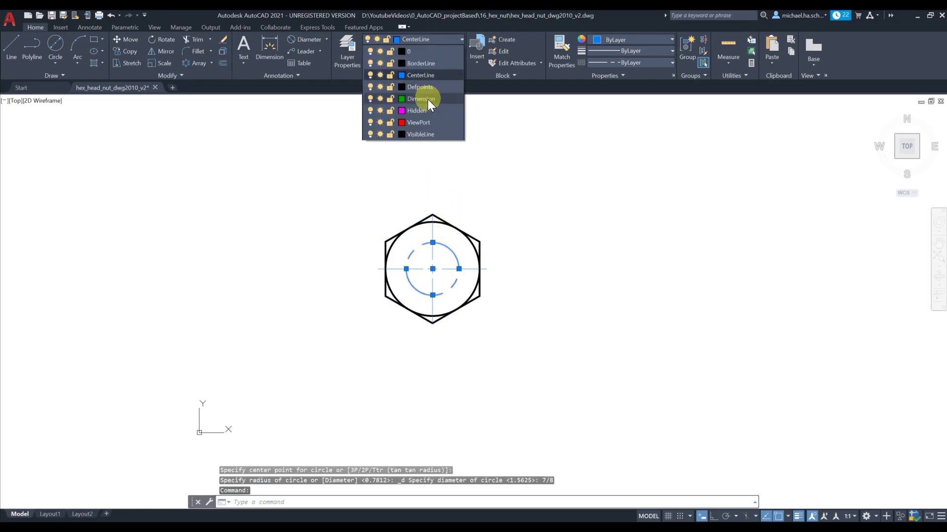
{"action": "left_click", "coordinate": [427, 131]}
{"action": "key", "text": "Escape"}
{"action": "key", "text": "Escape"}
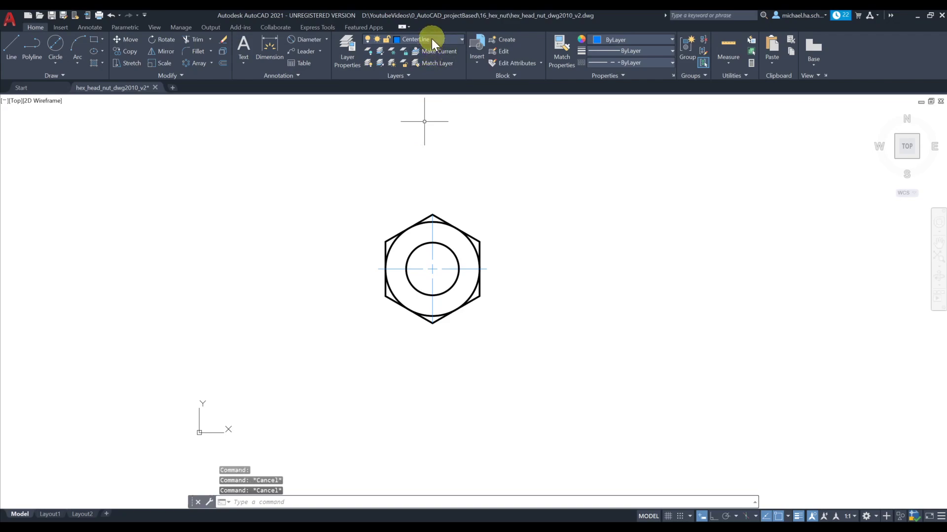
{"action": "left_click", "coordinate": [431, 40]}
{"action": "left_click", "coordinate": [434, 134]}
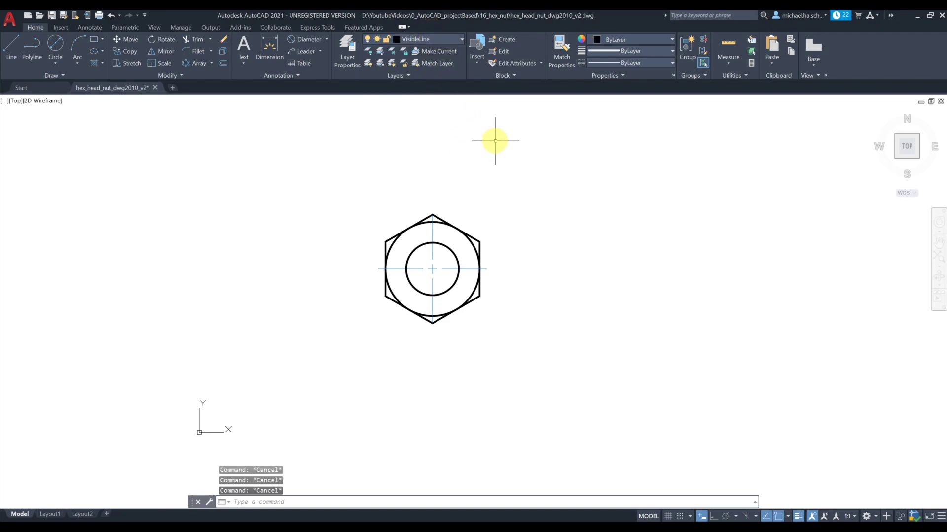
- On the Hidden layer, draw a thread circle of diameter 1 centered on the nut's center mark
{"action": "left_click", "coordinate": [445, 38]}
{"action": "left_click", "coordinate": [432, 114]}
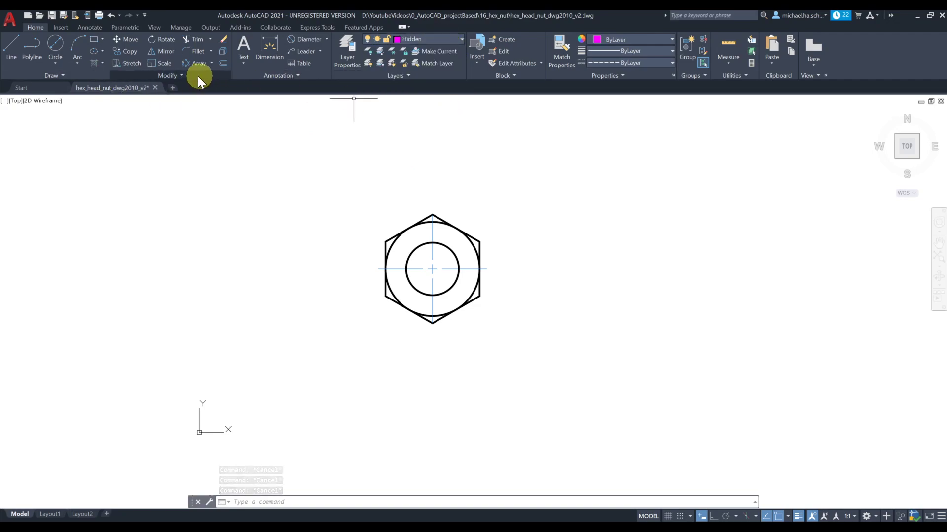
{"action": "left_click", "coordinate": [57, 60]}
{"action": "left_click", "coordinate": [82, 97]}
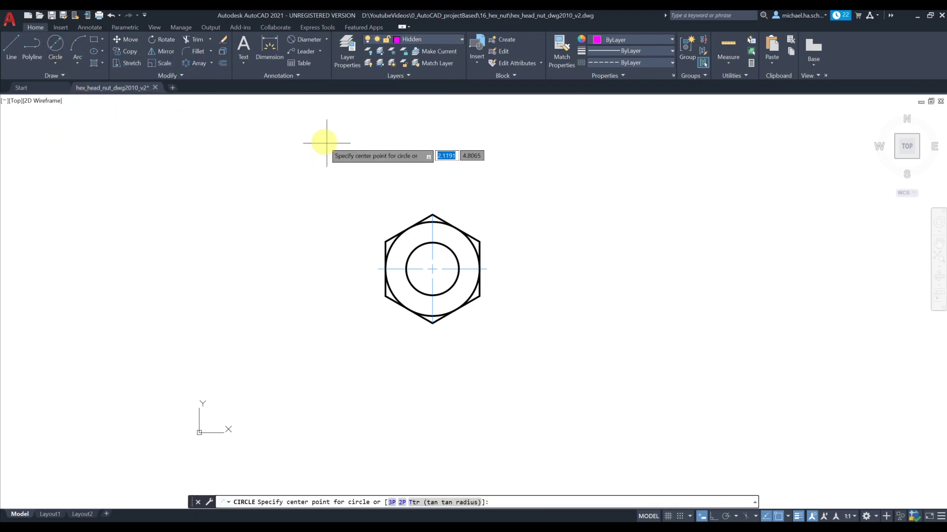
{"action": "key", "text": "alt+Tab"}
{"action": "left_click", "coordinate": [474, 210]}
{"action": "key", "text": "alt+Tab"}
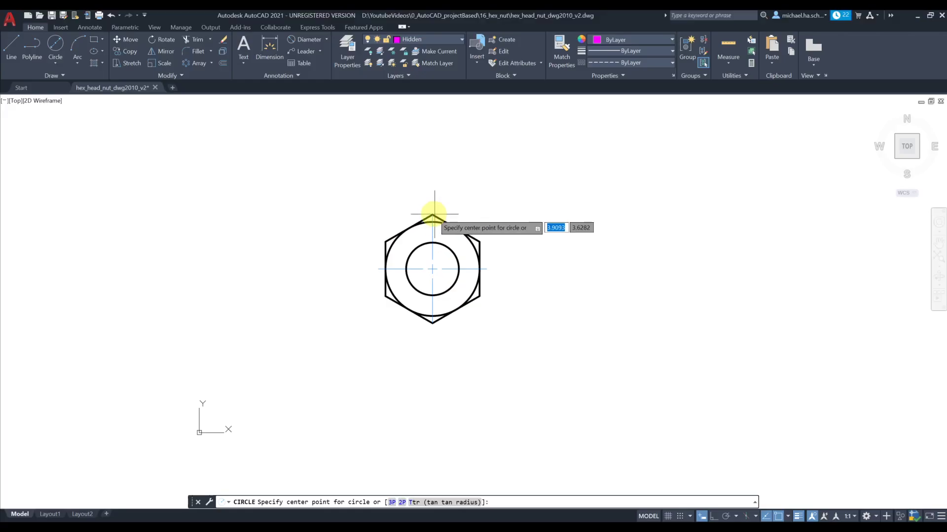
{"action": "left_click", "coordinate": [433, 269]}
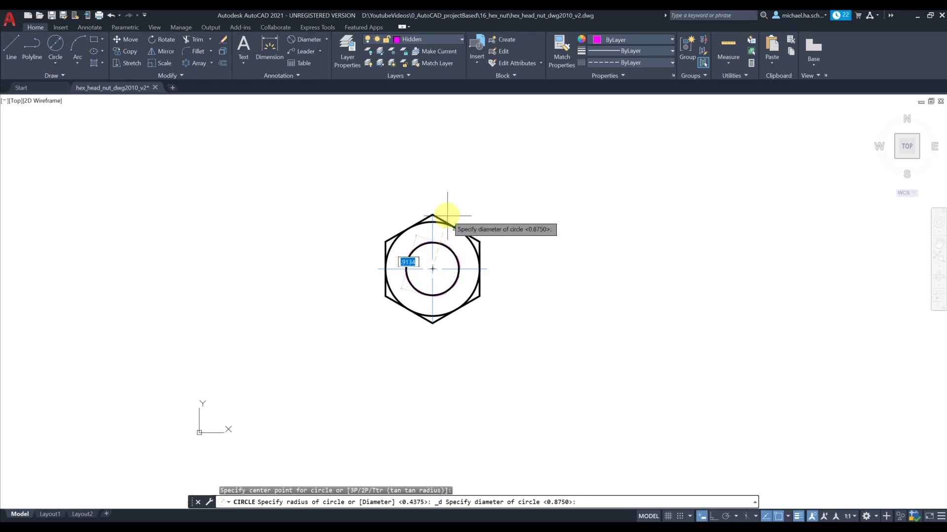
{"action": "key", "text": "Return"}
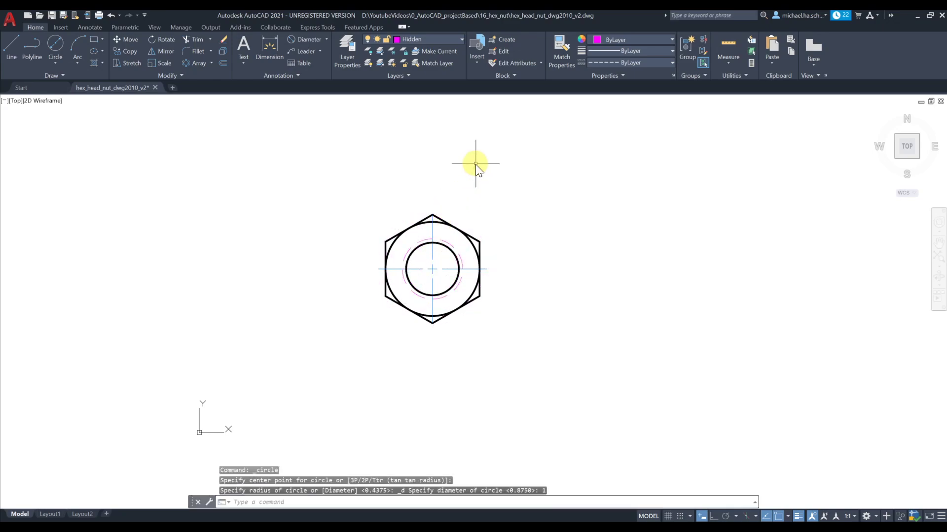
- Compare the front view's bore and thread circles with the hexagon nut in the reference drawing
{"action": "scroll", "coordinate": [509, 284], "scroll_direction": "up", "scroll_amount": 2}
{"action": "middle_click_drag", "start_coordinate": [510, 271], "coordinate": [495, 295]}
{"action": "key", "text": "alt+Tab"}
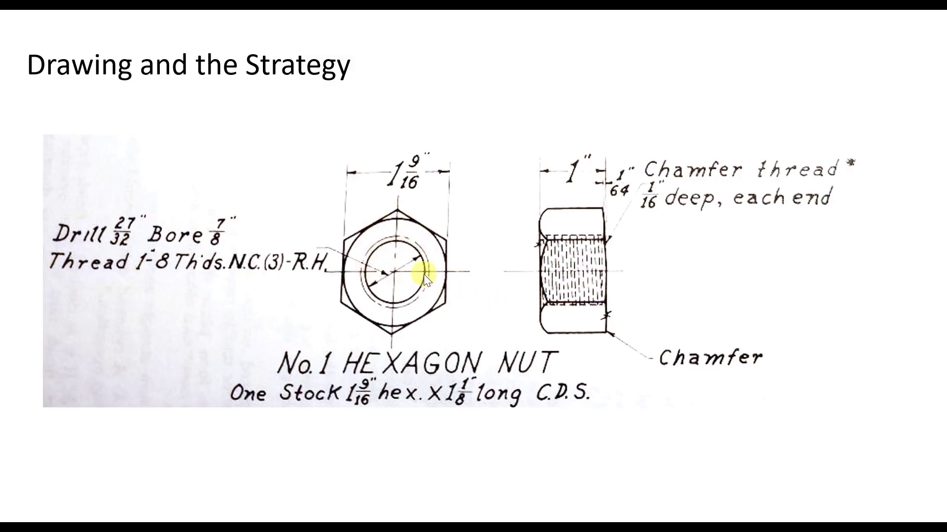
{"action": "key", "text": "alt+Tab"}
{"action": "key", "text": "alt+Tab"}
{"action": "key", "text": "alt+Tab"}
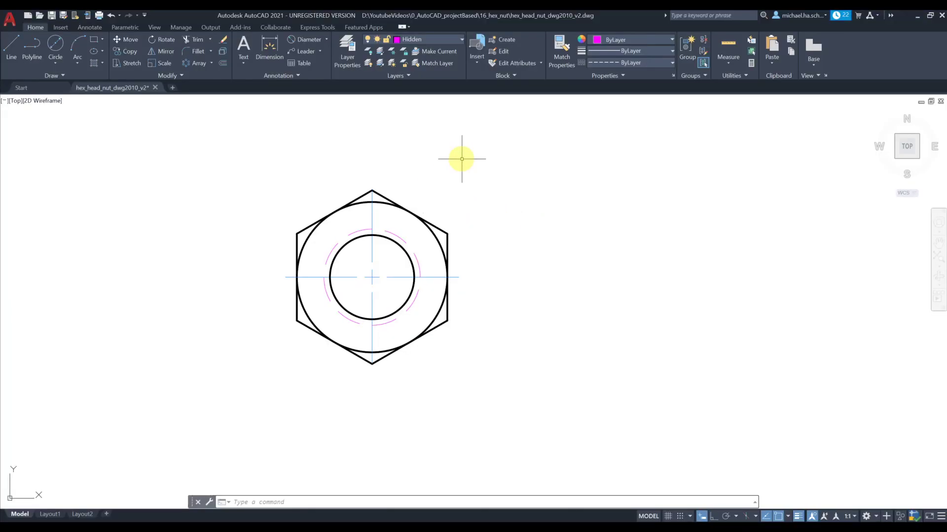
- On the ViewPort layer, draw a horizontal ray running right from the hexagon's upper vertex
{"action": "left_click", "coordinate": [436, 38]}
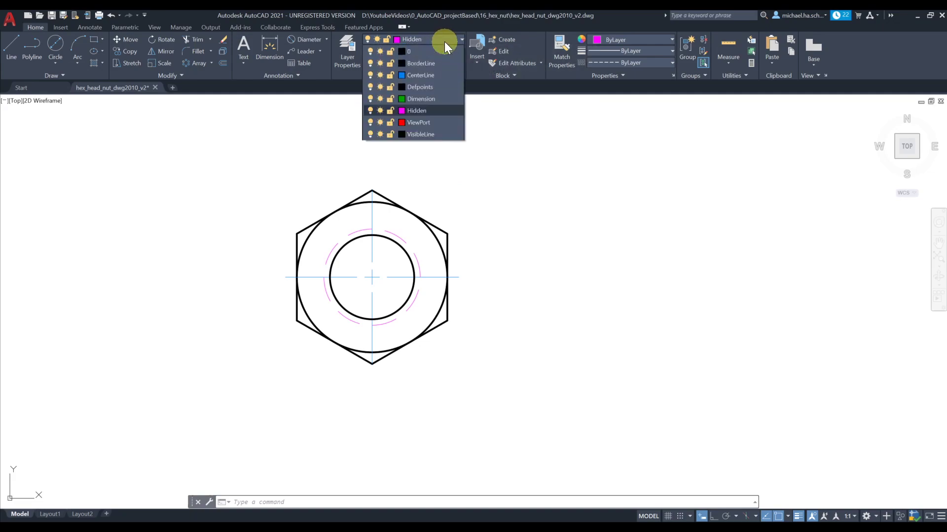
{"action": "left_click", "coordinate": [424, 122]}
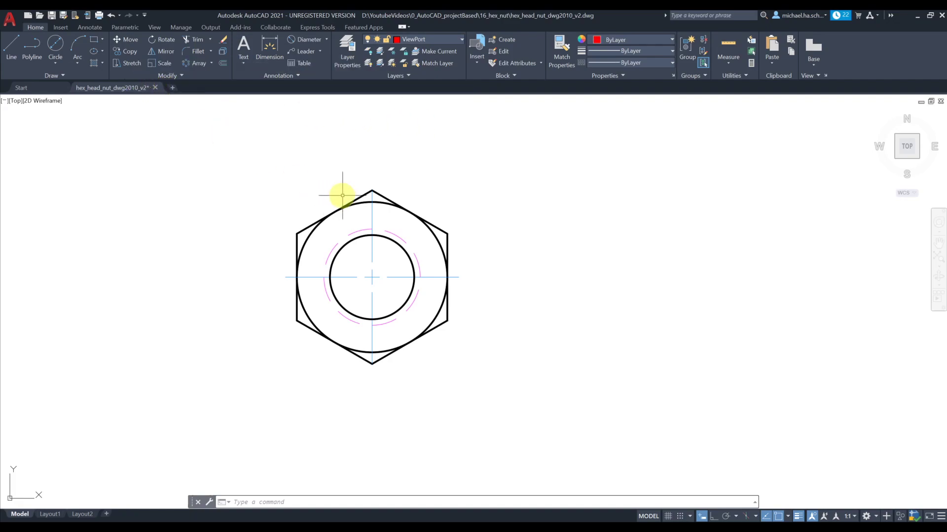
{"action": "type", "text": "ray"}
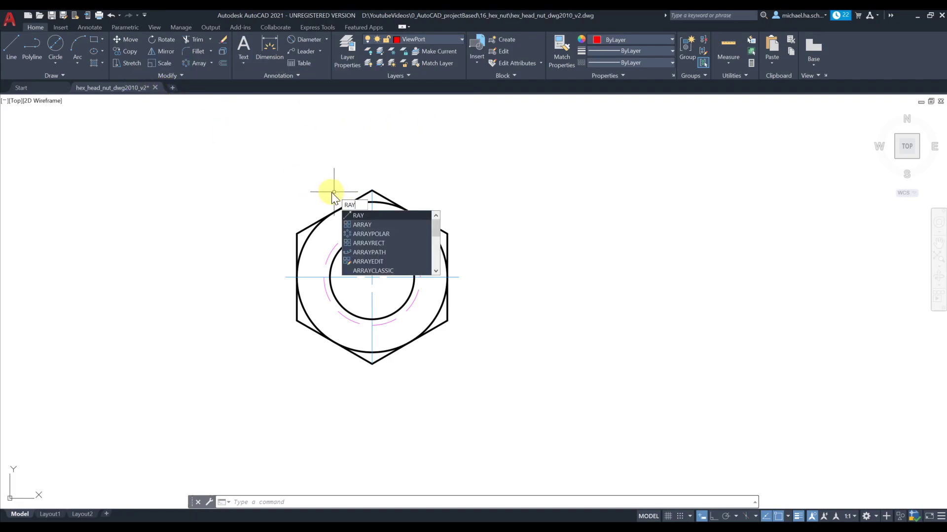
{"action": "key", "text": "Return"}
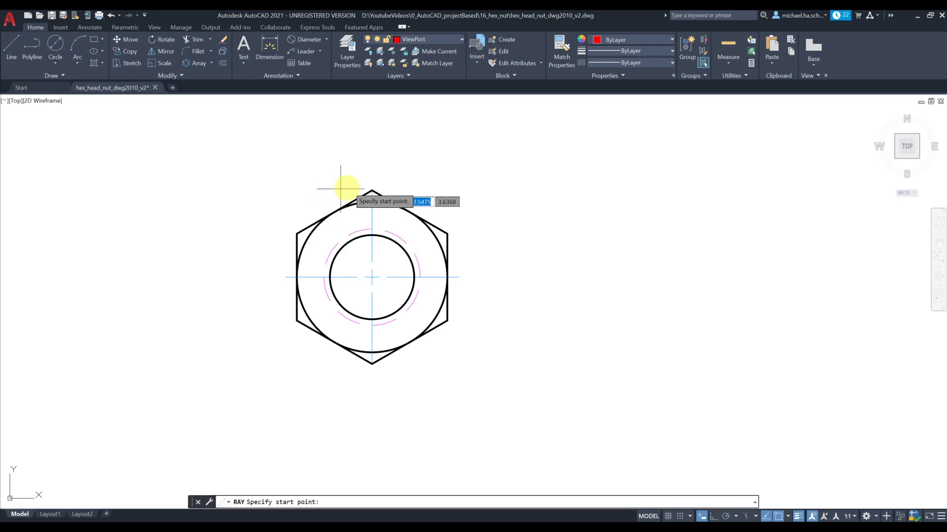
{"action": "left_click", "coordinate": [372, 190]}
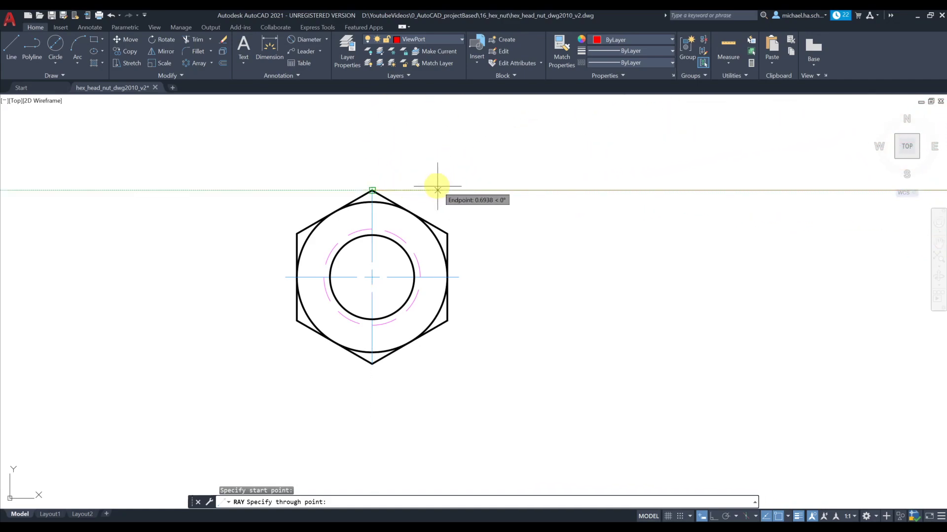
{"action": "left_click", "coordinate": [528, 190]}
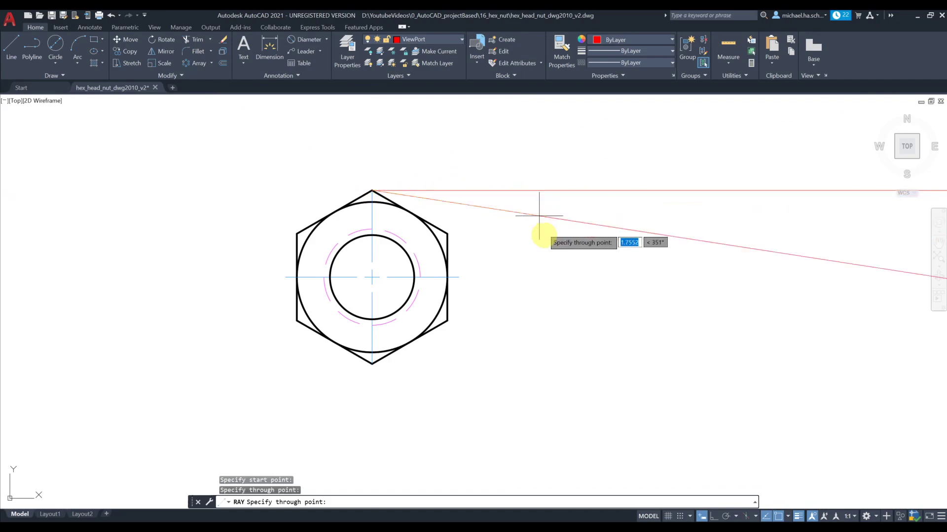
{"action": "key", "text": "Escape"}
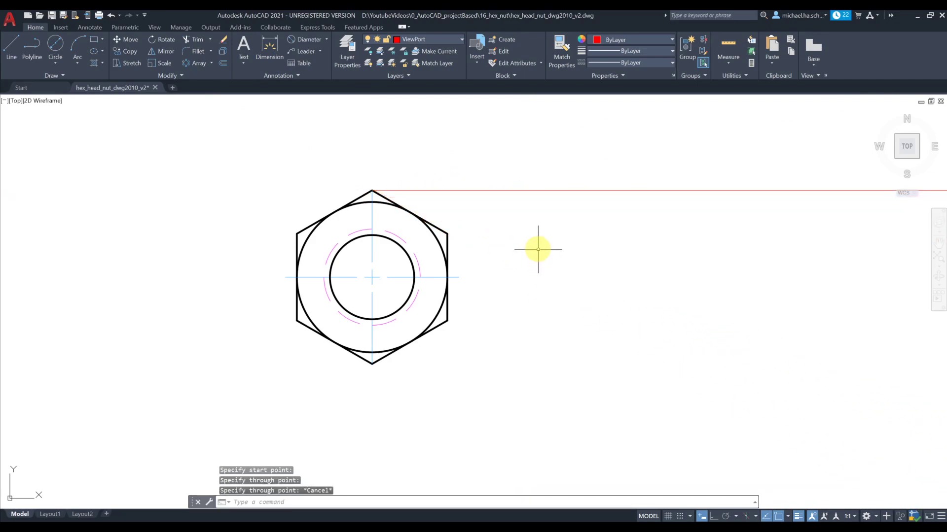
- Start another ray at the hexagon's lower vertex and turn Ortho mode on
{"action": "key", "text": "Return"}
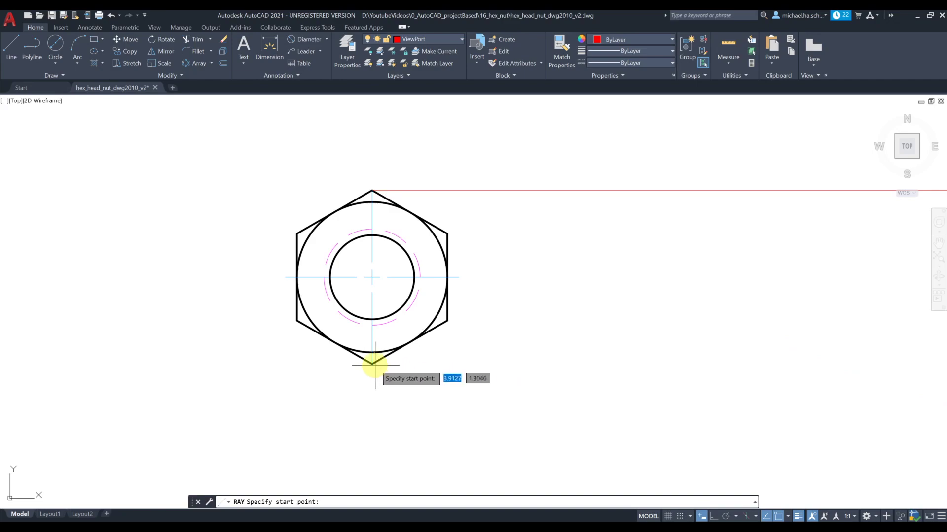
{"action": "scroll", "coordinate": [372, 365], "scroll_direction": "up", "scroll_amount": 5}
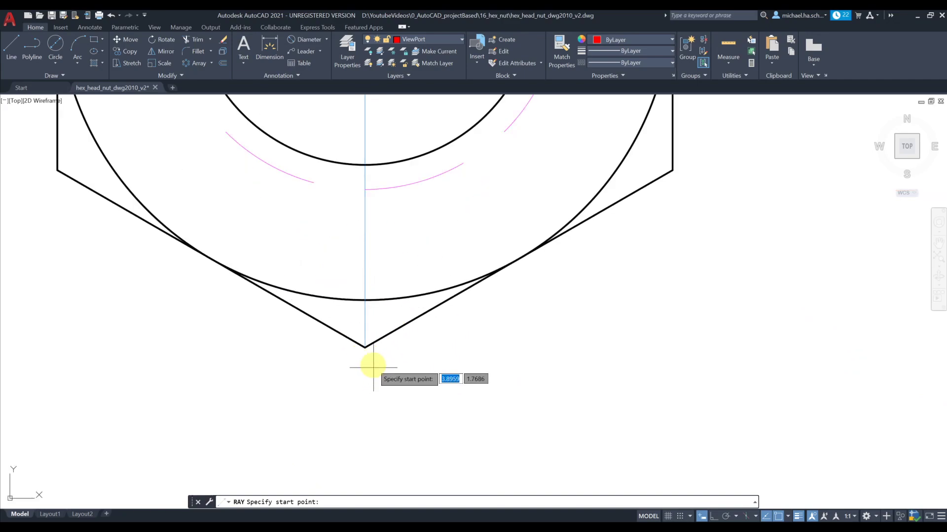
{"action": "scroll", "coordinate": [365, 348], "scroll_direction": "up", "scroll_amount": 7}
{"action": "scroll", "coordinate": [414, 367], "scroll_direction": "up", "scroll_amount": 6}
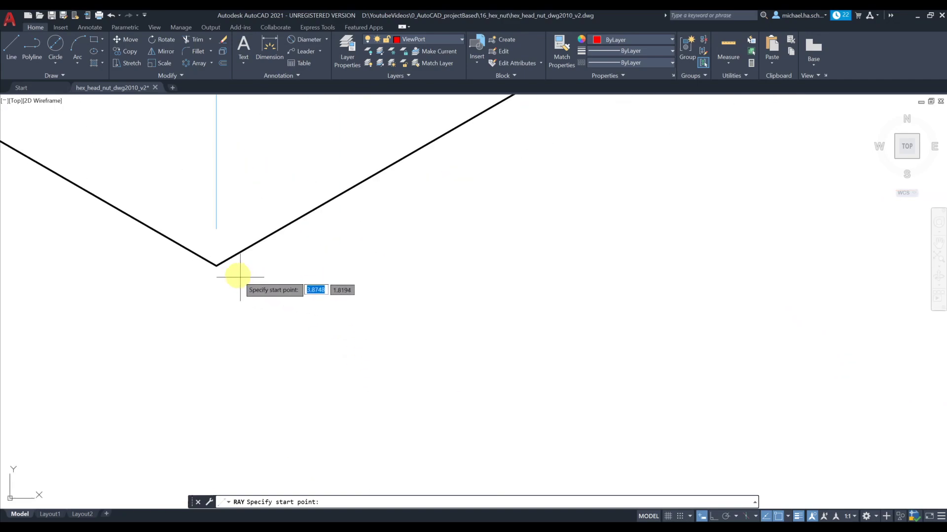
{"action": "left_click", "coordinate": [216, 266]}
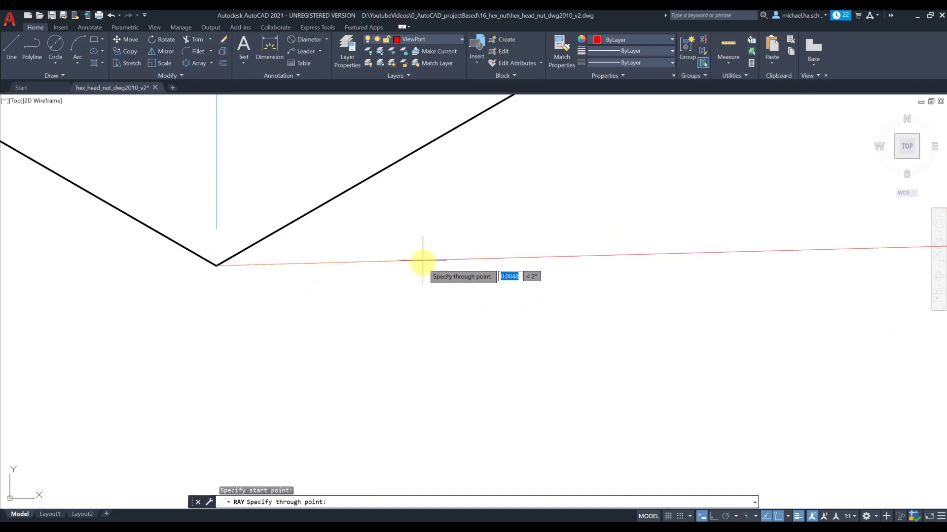
{"action": "scroll", "coordinate": [424, 272], "scroll_direction": "down", "scroll_amount": 8}
{"action": "scroll", "coordinate": [423, 272], "scroll_direction": "down", "scroll_amount": 15}
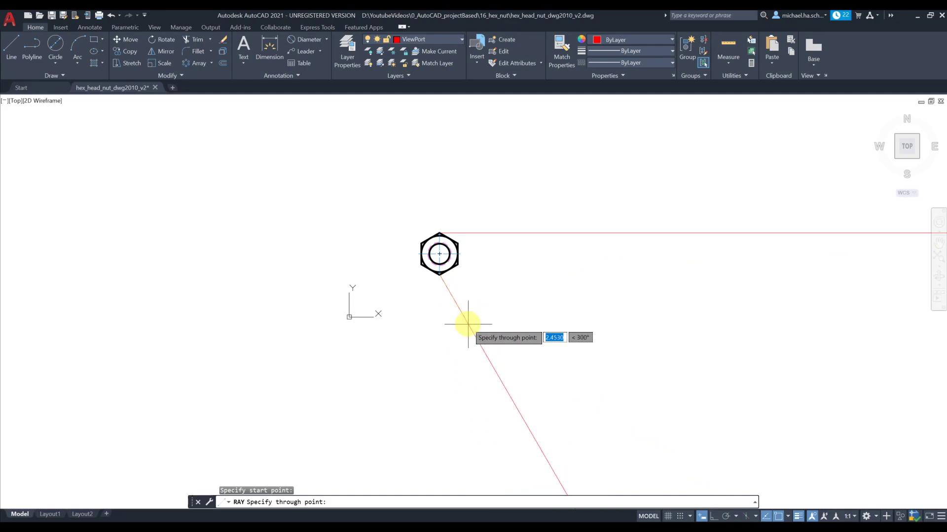
{"action": "key", "text": "F8"}
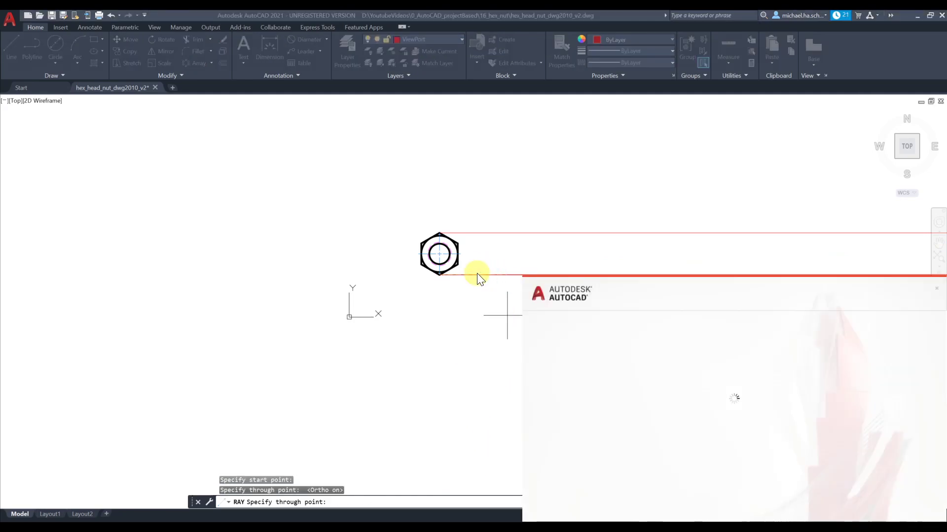
- Close the Autodesk trial offer window and finish the lower vertex's ray horizontally to the right
{"action": "left_click", "coordinate": [936, 294]}
{"action": "scroll", "coordinate": [462, 279], "scroll_direction": "up", "scroll_amount": 8}
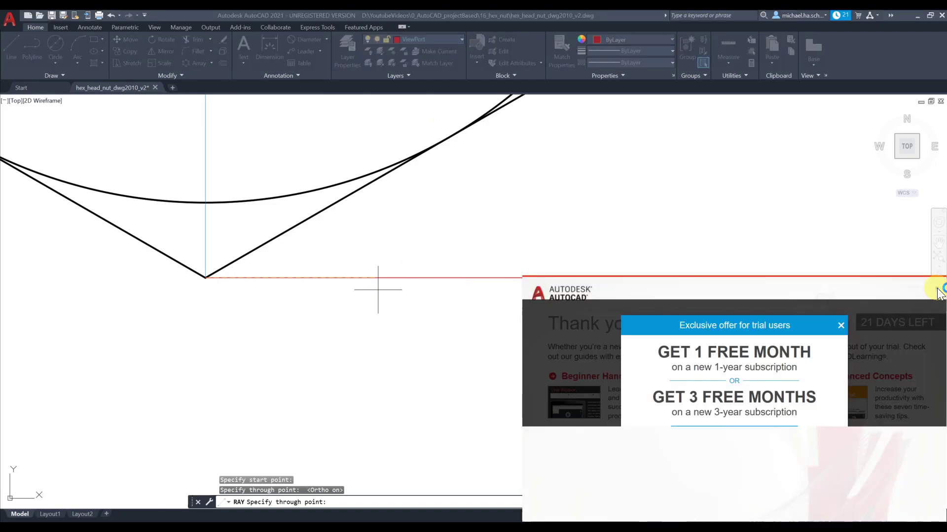
{"action": "left_click", "coordinate": [938, 293]}
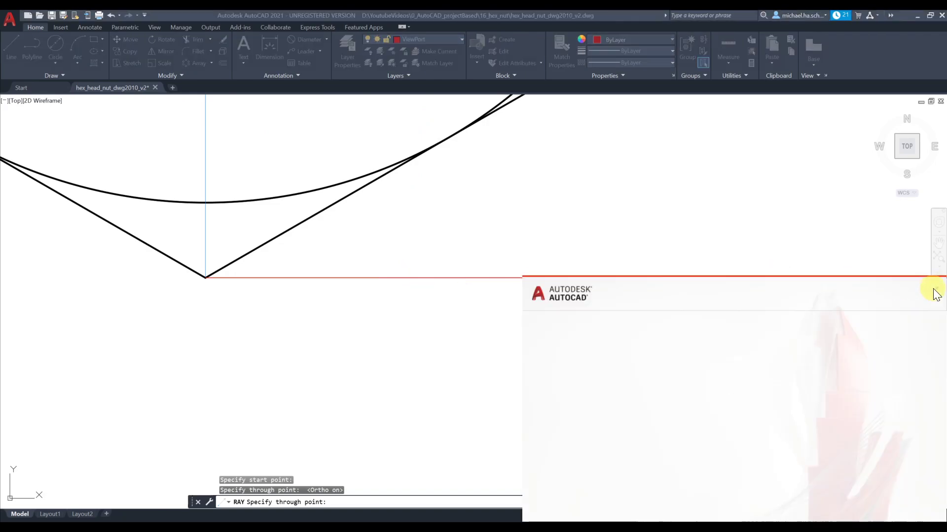
{"action": "left_click", "coordinate": [935, 290]}
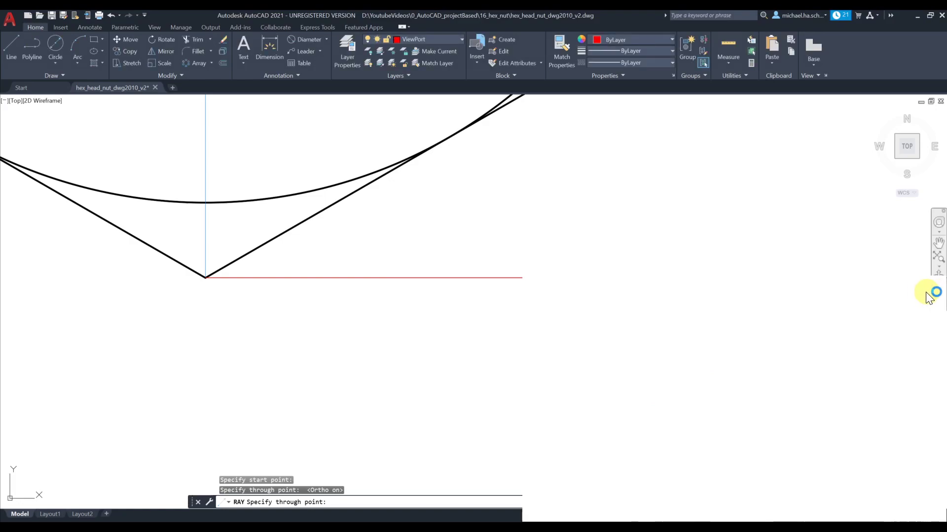
{"action": "left_click", "coordinate": [938, 294]}
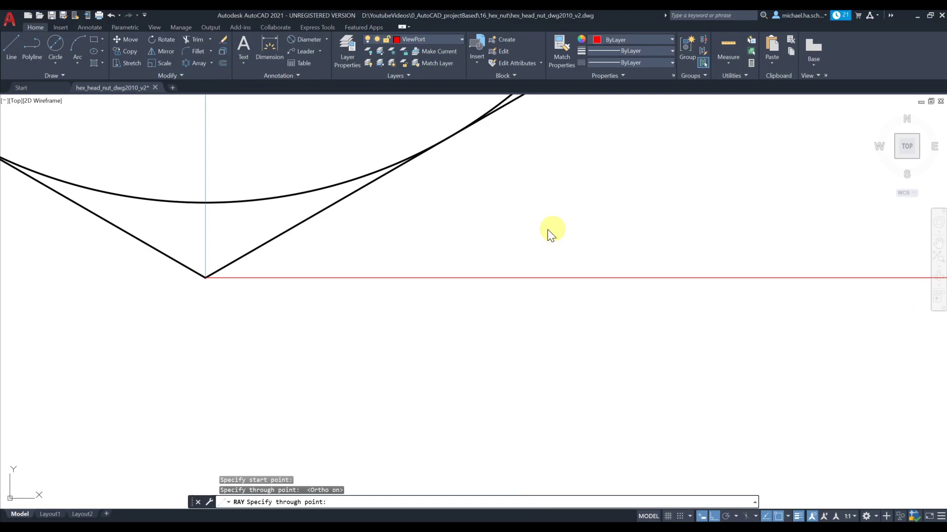
{"action": "left_click", "coordinate": [486, 249]}
{"action": "key", "text": "Escape"}
- Examine up close where the projection ray meets the hexagon's upper vertex, and view the front view with both rays
{"action": "scroll", "coordinate": [494, 232], "scroll_direction": "down", "scroll_amount": 2}
{"action": "scroll", "coordinate": [523, 210], "scroll_direction": "down", "scroll_amount": 2}
{"action": "middle_click_drag", "start_coordinate": [606, 197], "coordinate": [576, 368]}
{"action": "scroll", "coordinate": [458, 235], "scroll_direction": "up", "scroll_amount": 2}
{"action": "scroll", "coordinate": [409, 212], "scroll_direction": "up", "scroll_amount": 7}
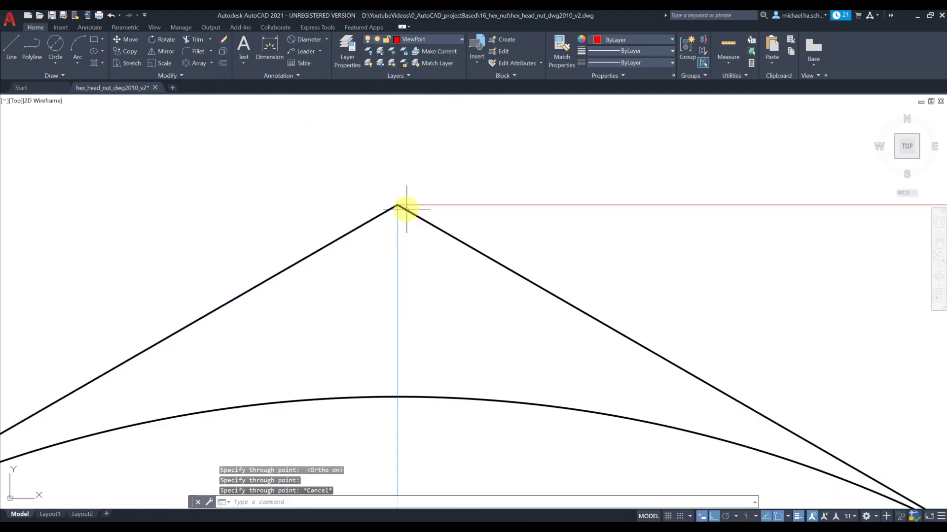
{"action": "scroll", "coordinate": [374, 199], "scroll_direction": "up", "scroll_amount": 4}
{"action": "scroll", "coordinate": [410, 194], "scroll_direction": "up", "scroll_amount": 3}
{"action": "scroll", "coordinate": [424, 195], "scroll_direction": "down", "scroll_amount": 12}
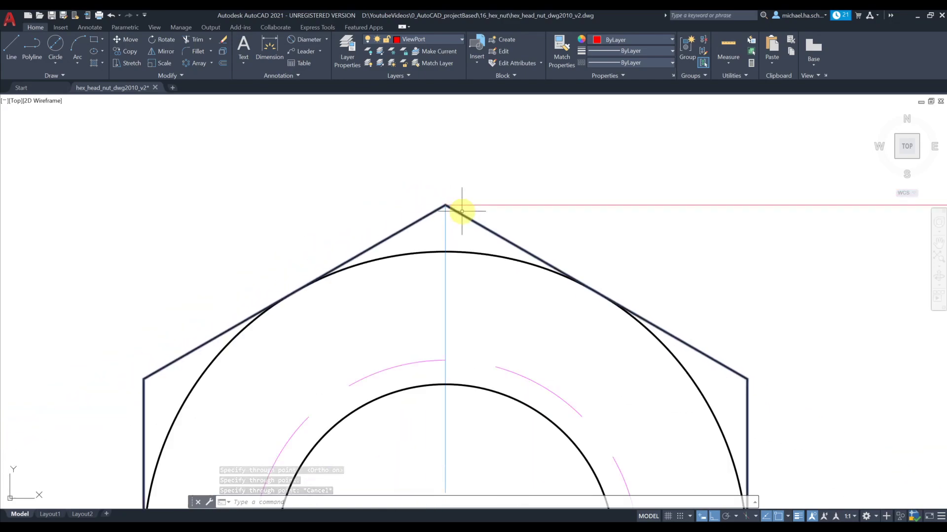
{"action": "middle_click_drag", "start_coordinate": [502, 251], "coordinate": [418, 272]}
{"action": "scroll", "coordinate": [418, 272], "scroll_direction": "up", "scroll_amount": 6}
{"action": "middle_click_drag", "start_coordinate": [495, 259], "coordinate": [399, 287]}
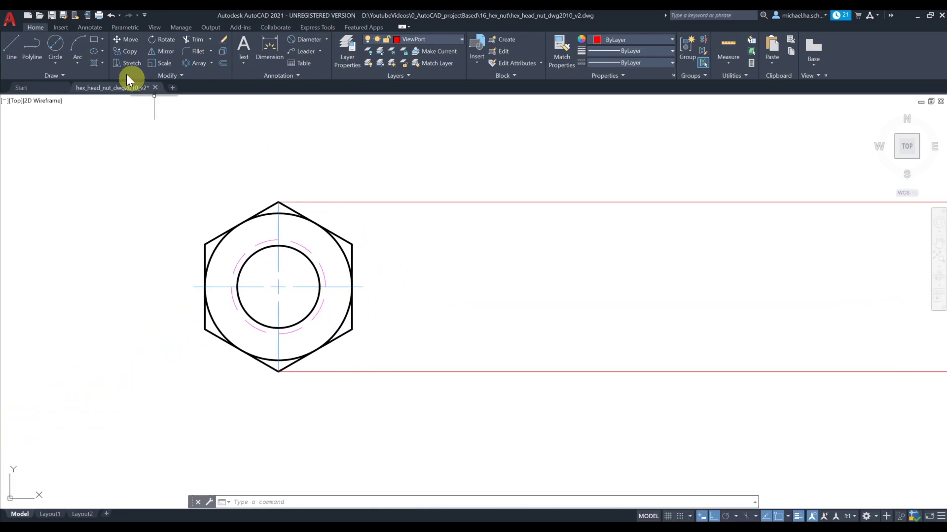
- Draw a vertical line to the right of the hexagon, crossing both projection rays
{"action": "left_click", "coordinate": [12, 49]}
{"action": "left_click", "coordinate": [471, 171]}
{"action": "left_click", "coordinate": [480, 398]}
{"action": "key", "text": "Escape"}
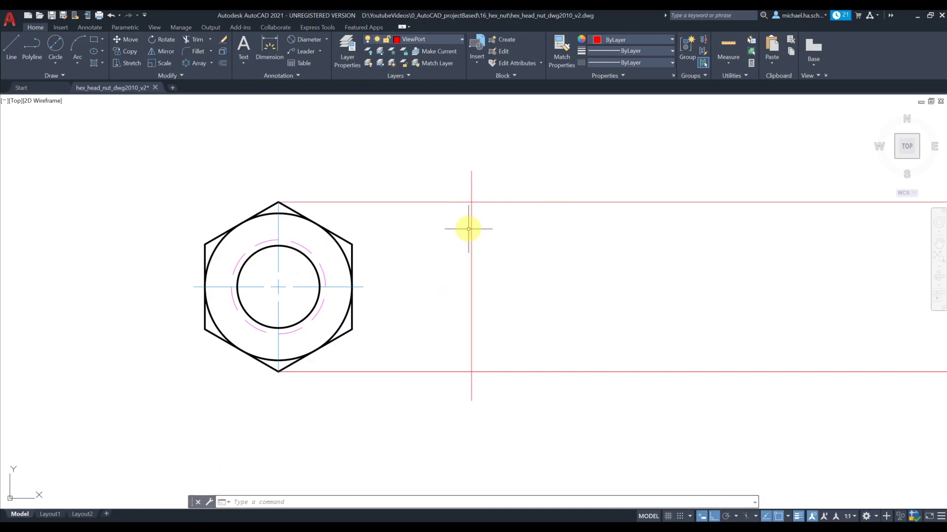
- Offset the vertical line 1 inch to the right
{"action": "left_click", "coordinate": [223, 55]}
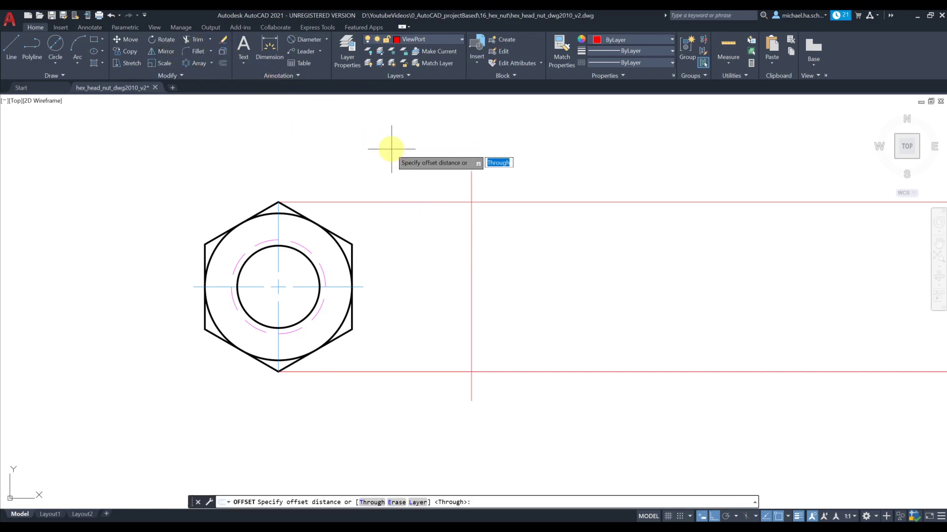
{"action": "key", "text": "Return"}
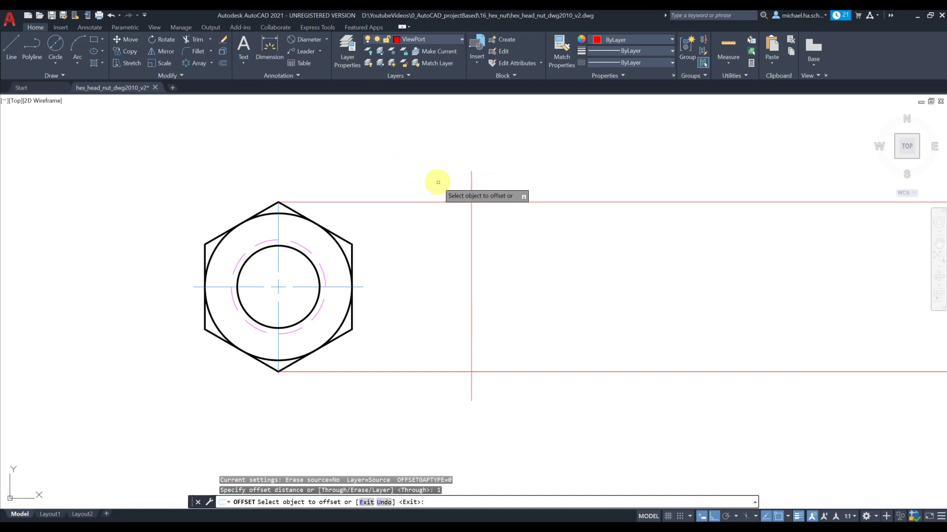
{"action": "left_click", "coordinate": [471, 179]}
{"action": "left_click", "coordinate": [586, 185]}
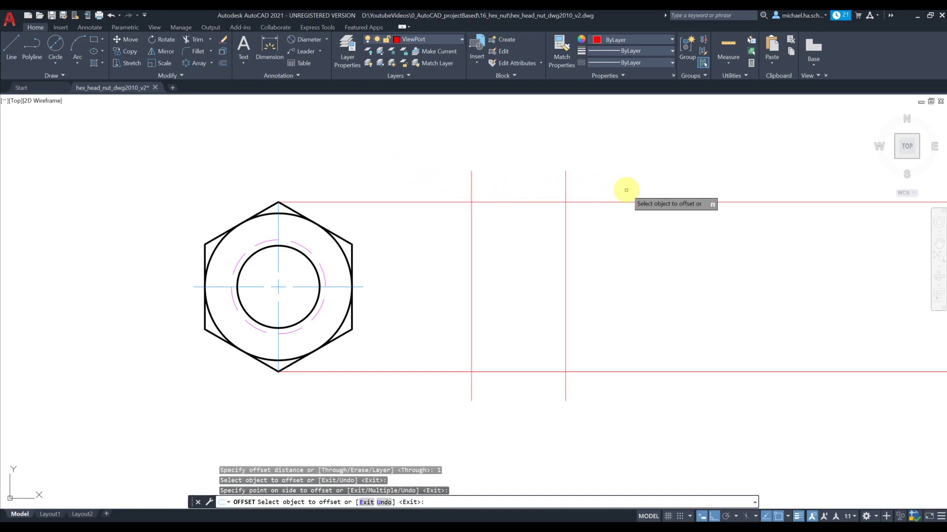
{"action": "right_click", "coordinate": [600, 170]}
{"action": "left_click", "coordinate": [616, 176]}
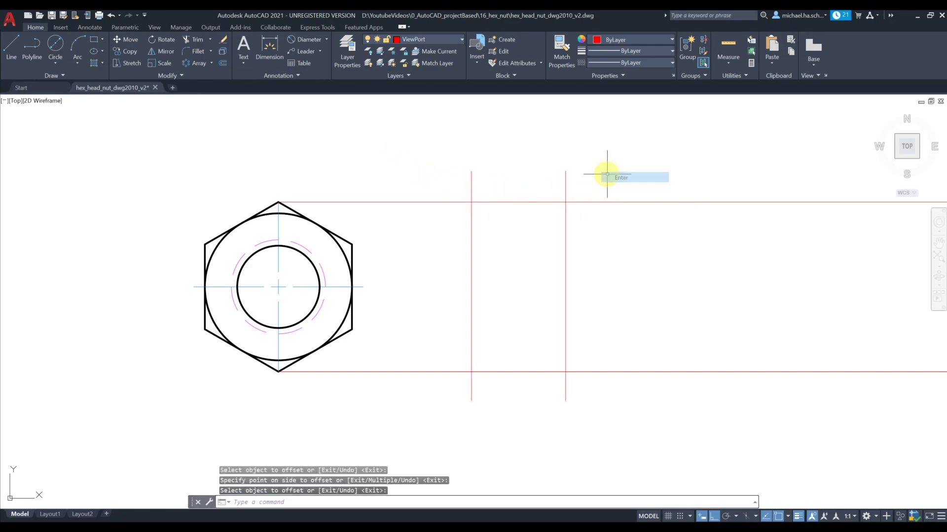
- On the VisibleLine layer, draw the side view rectangle between the intersections of the two vertical lines and the outer rays
{"action": "left_click", "coordinate": [442, 37]}
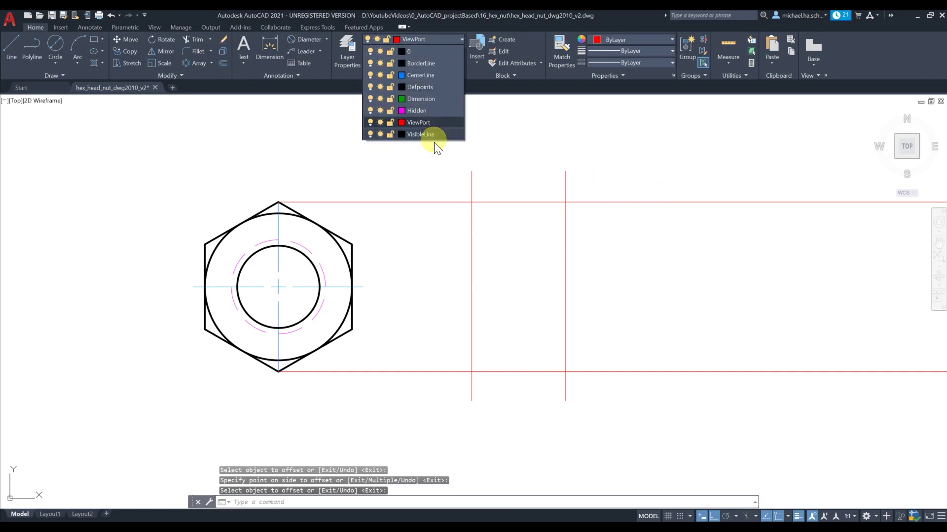
{"action": "left_click", "coordinate": [430, 134]}
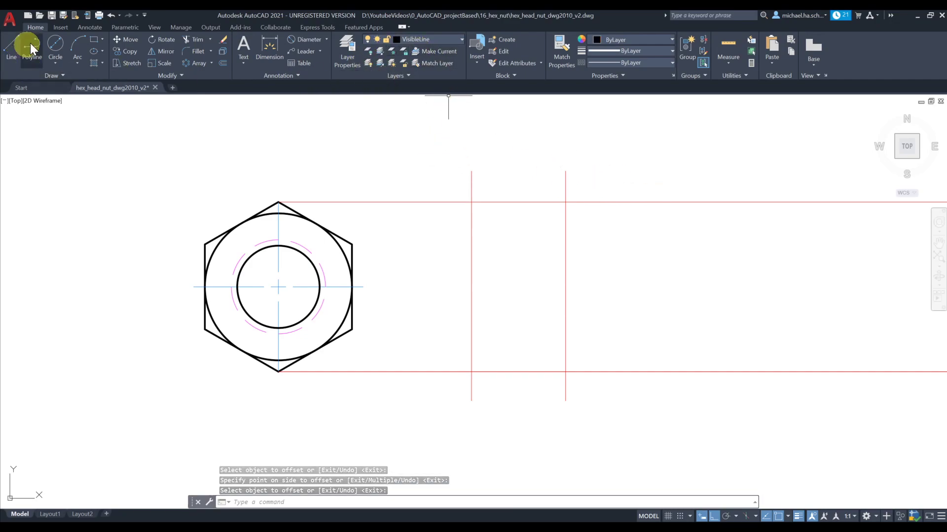
{"action": "left_click", "coordinate": [94, 39]}
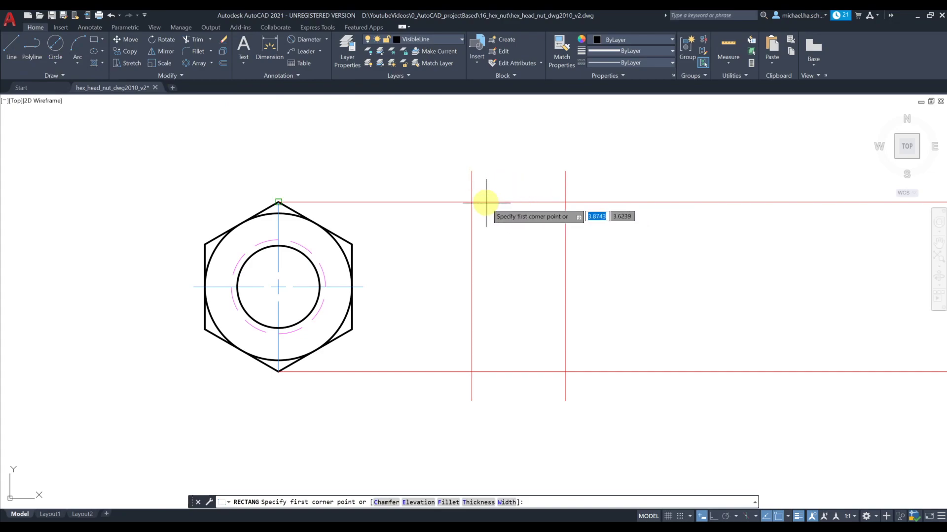
{"action": "left_click", "coordinate": [471, 202]}
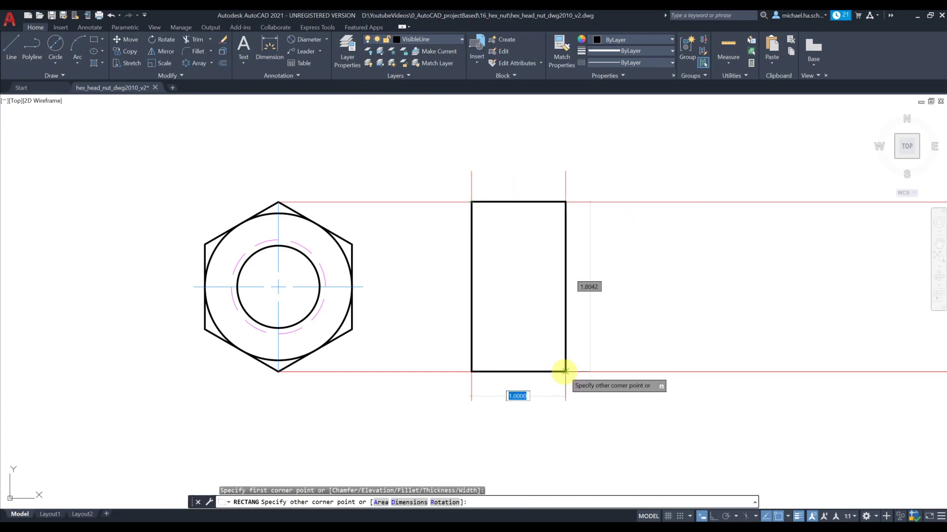
{"action": "left_click", "coordinate": [566, 372]}
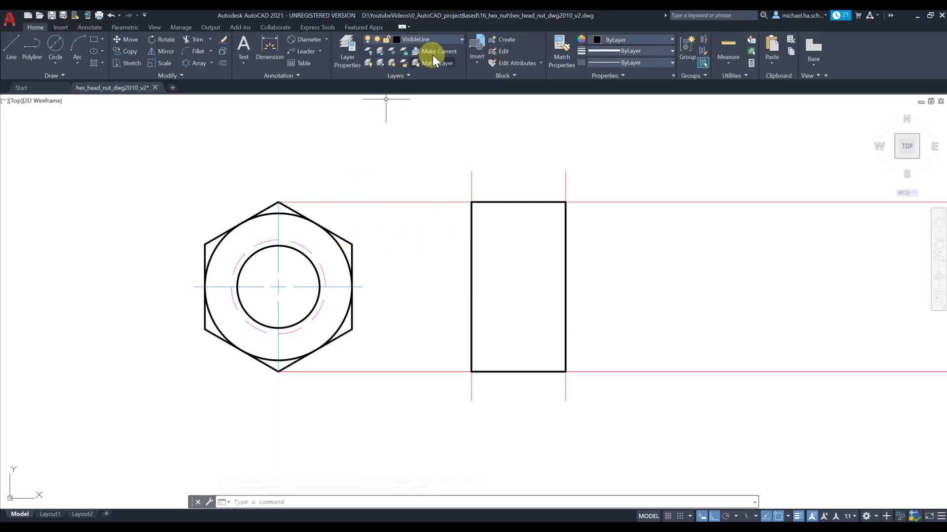
- On the ViewPort layer, draw horizontal rays running right from the hexagon's upper-right and lower-right vertices
{"action": "left_click", "coordinate": [436, 41]}
{"action": "left_click", "coordinate": [424, 120]}
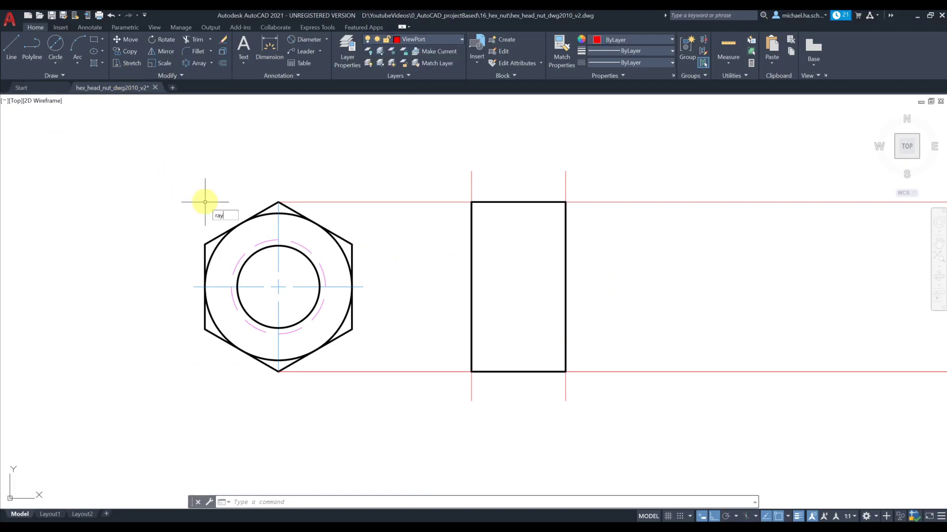
{"action": "key", "text": "Return"}
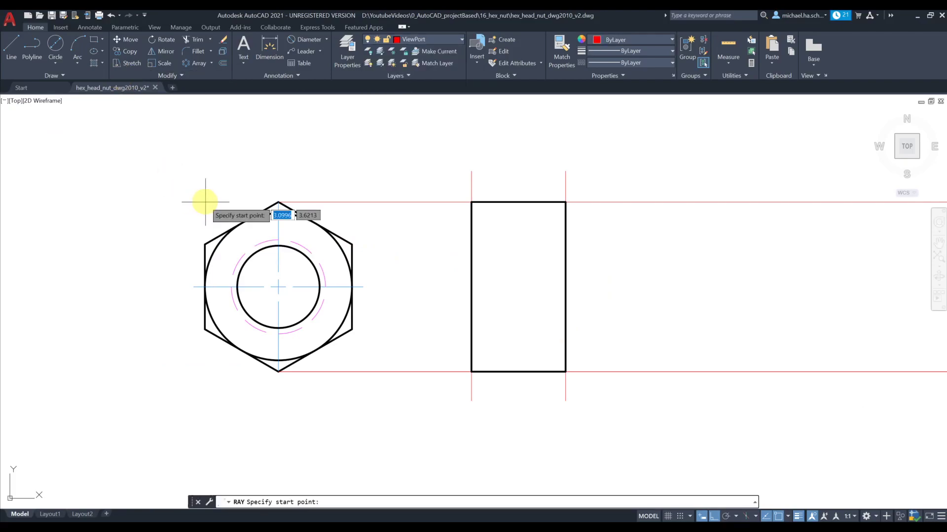
{"action": "left_click", "coordinate": [352, 244]}
{"action": "left_click", "coordinate": [408, 258]}
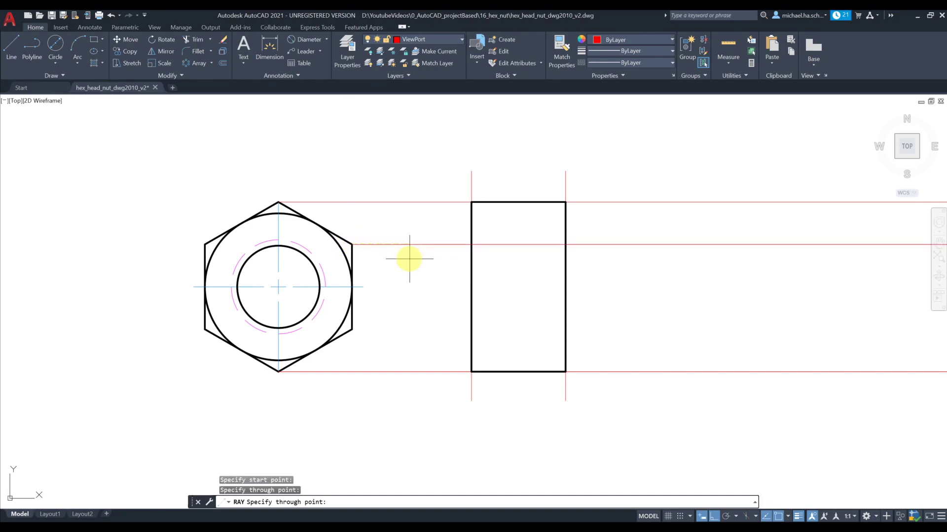
{"action": "key", "text": "Return"}
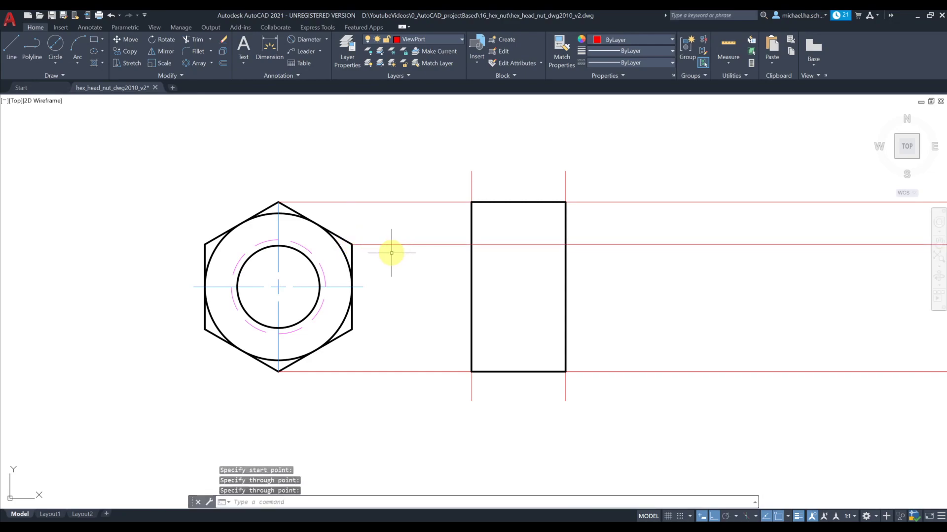
{"action": "key", "text": "Return"}
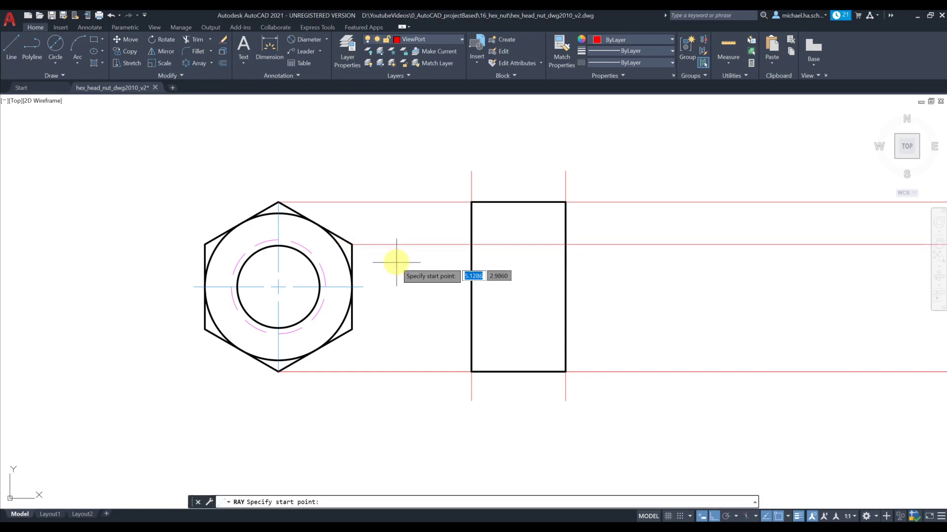
{"action": "left_click", "coordinate": [353, 329]}
{"action": "left_click", "coordinate": [407, 335]}
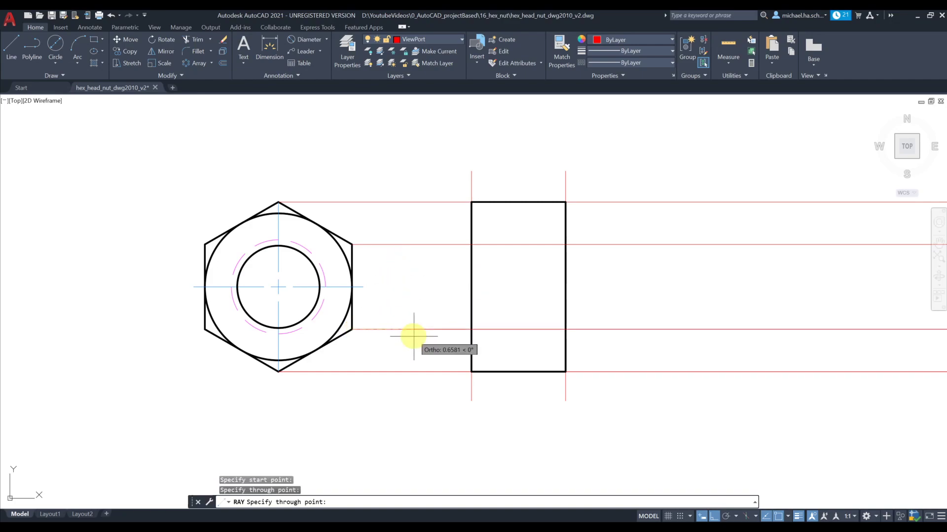
{"action": "key", "text": "Return"}
- Draw horizontal rays running right from the points where the large circle touches the hexagon's lower-right and upper-right sides
{"action": "key", "text": "Return"}
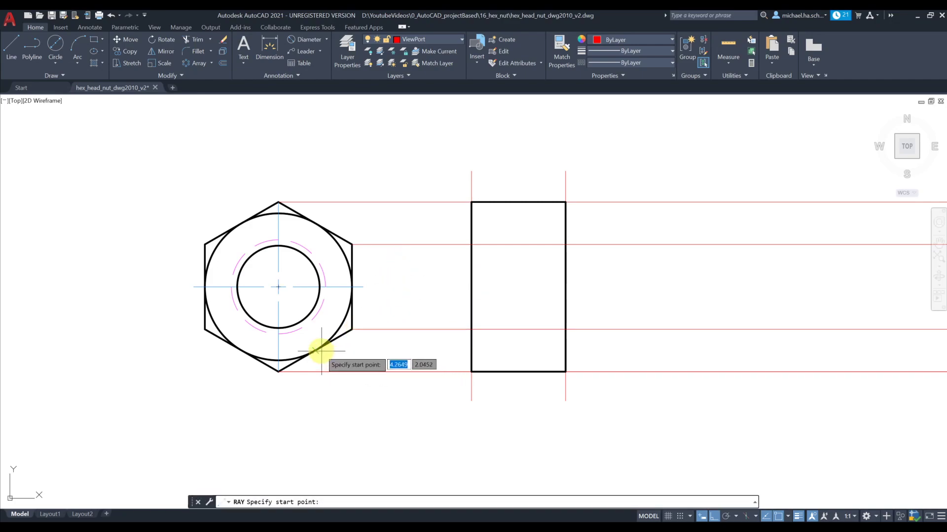
{"action": "left_click", "coordinate": [315, 351]}
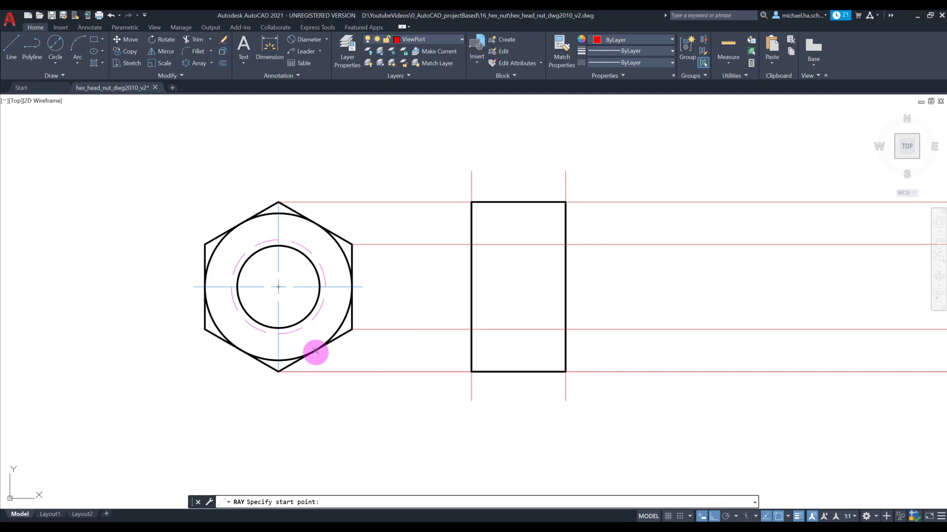
{"action": "left_click", "coordinate": [363, 353]}
{"action": "key", "text": "Return"}
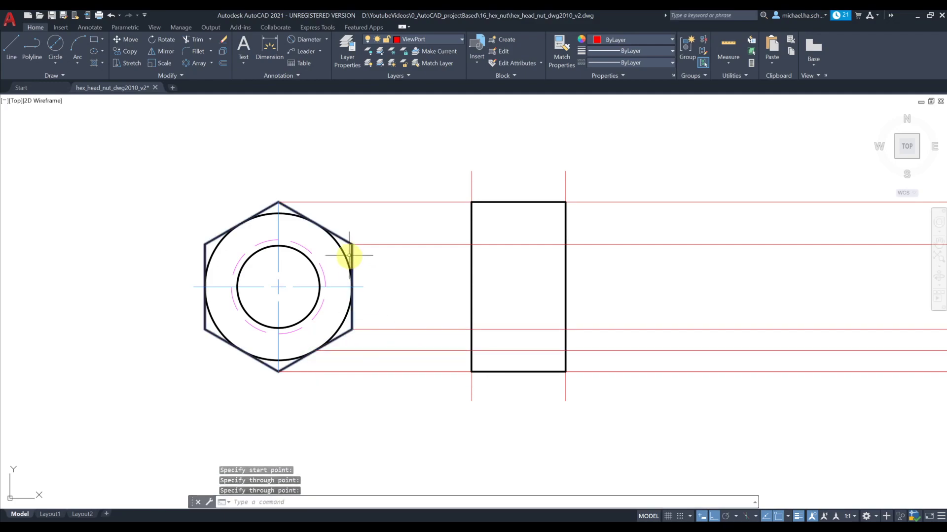
{"action": "key", "text": "Return"}
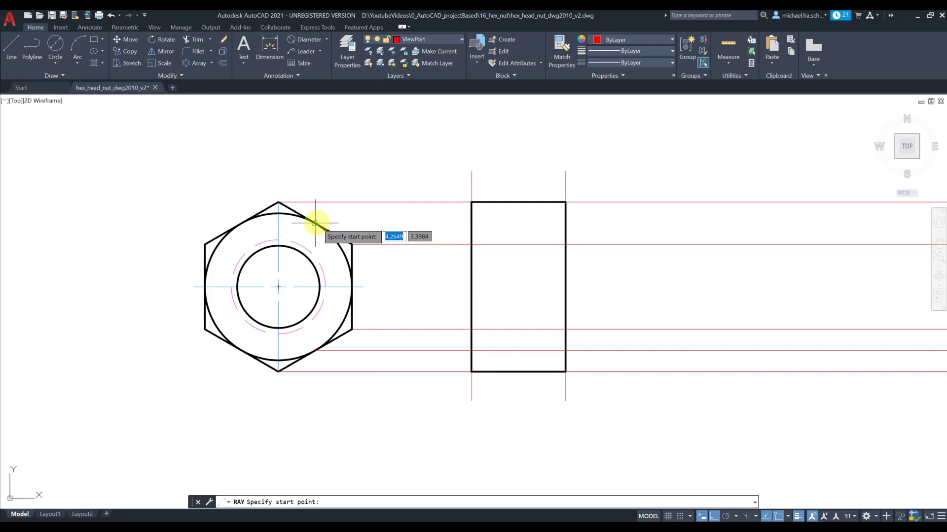
{"action": "left_click", "coordinate": [315, 223]}
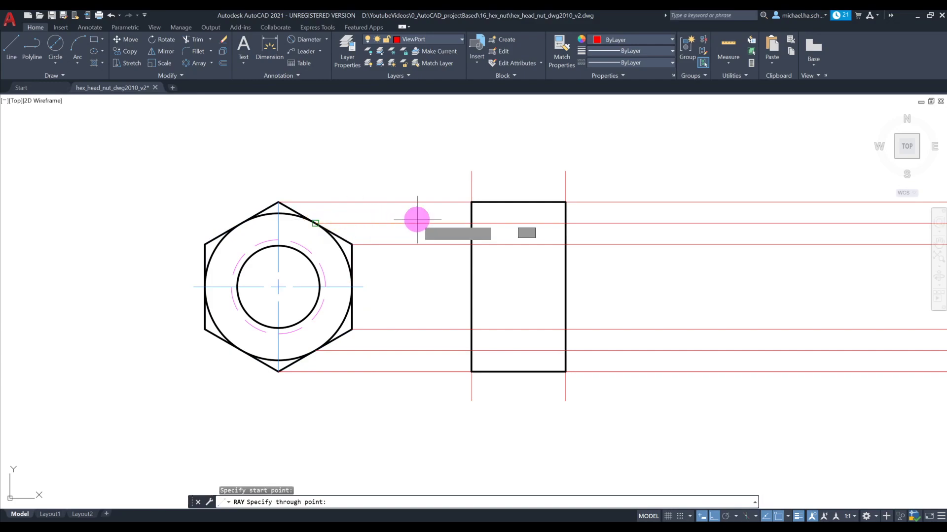
{"action": "left_click", "coordinate": [418, 220]}
{"action": "key", "text": "Return"}
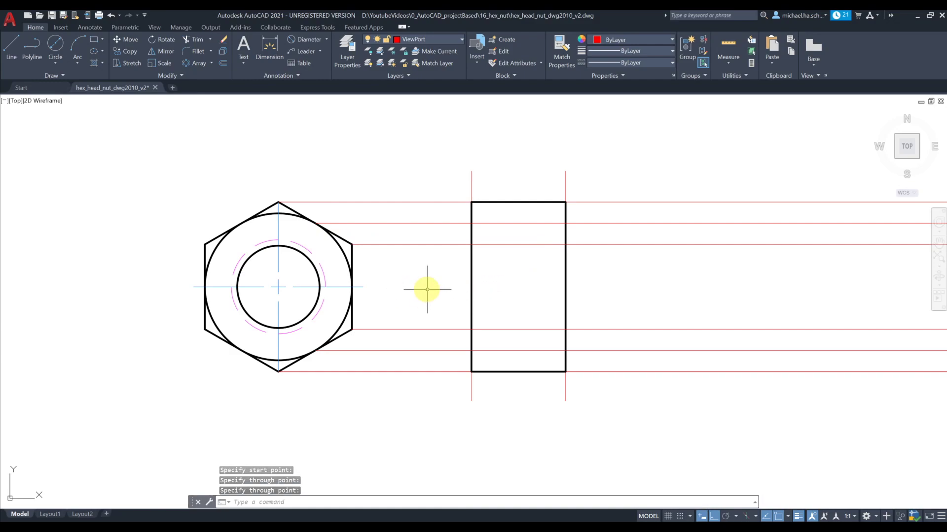
- Make CenterLine the current layer
{"action": "left_click", "coordinate": [432, 40]}
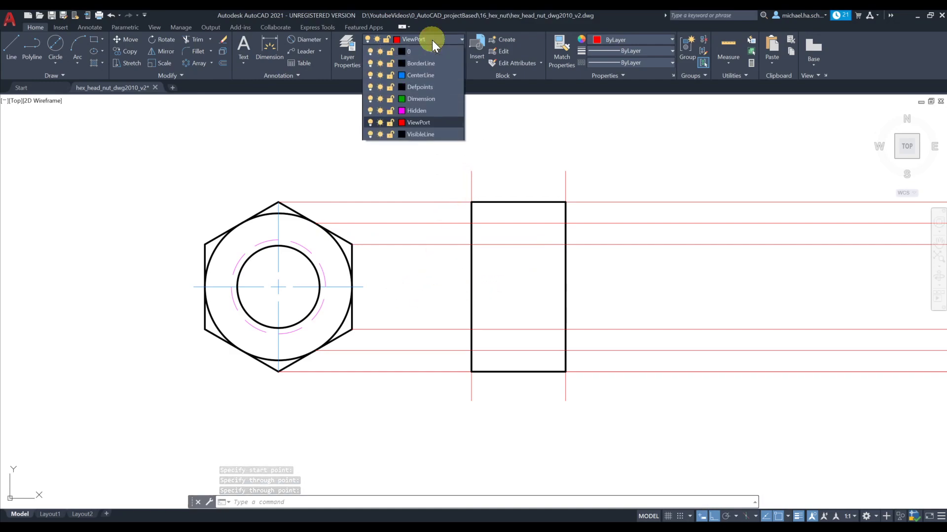
{"action": "left_click", "coordinate": [436, 73]}
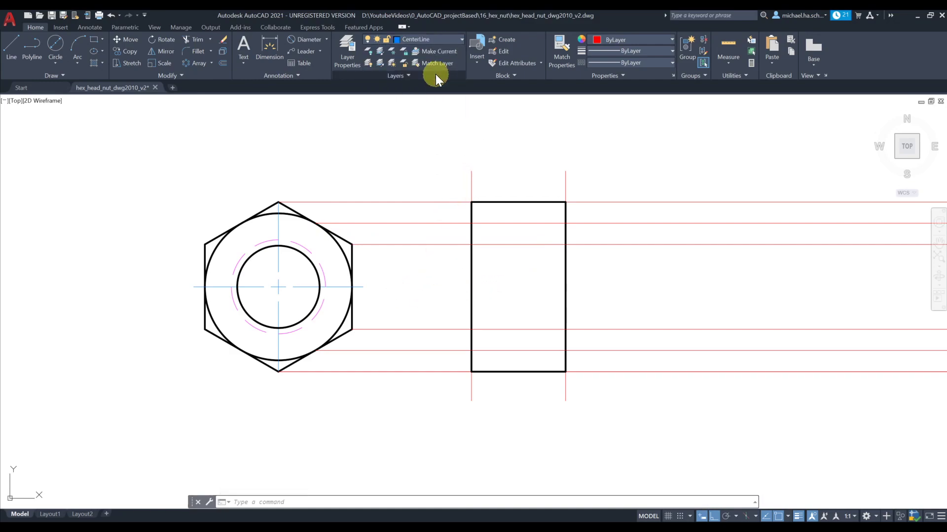
- Draw a plain horizontal line about 1.24 inches long through the middle of the side view rectangle, and delete it
{"action": "left_click", "coordinate": [11, 49]}
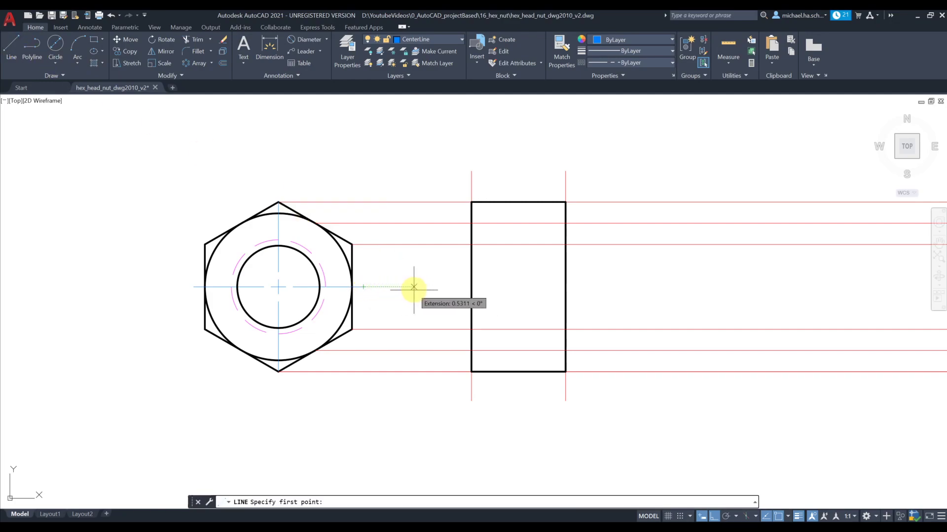
{"action": "left_click", "coordinate": [460, 286]}
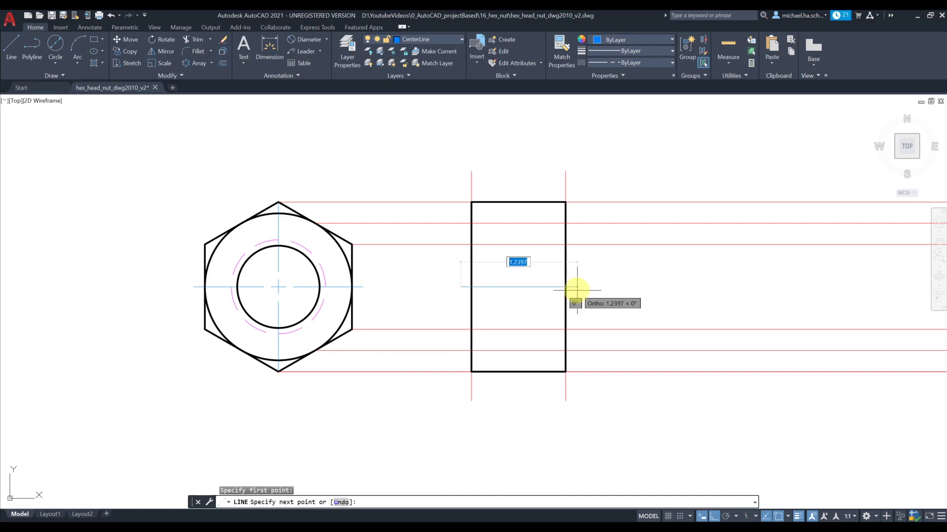
{"action": "key", "text": "Escape"}
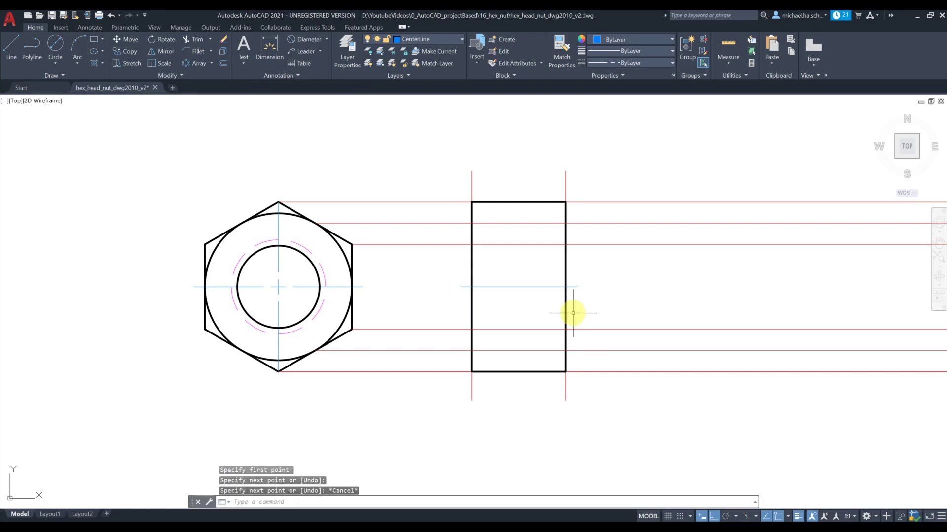
{"action": "left_click", "coordinate": [543, 281]}
{"action": "left_click", "coordinate": [536, 296]}
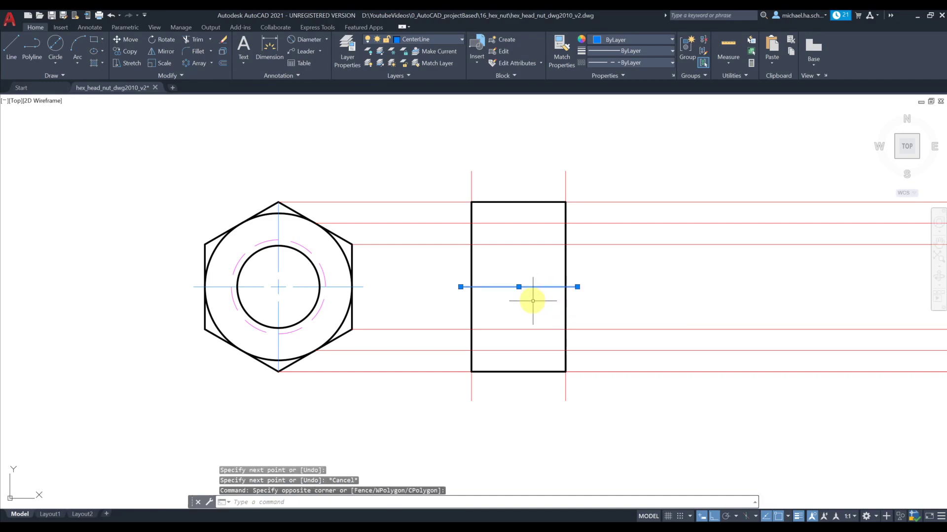
{"action": "key", "text": "Delete"}
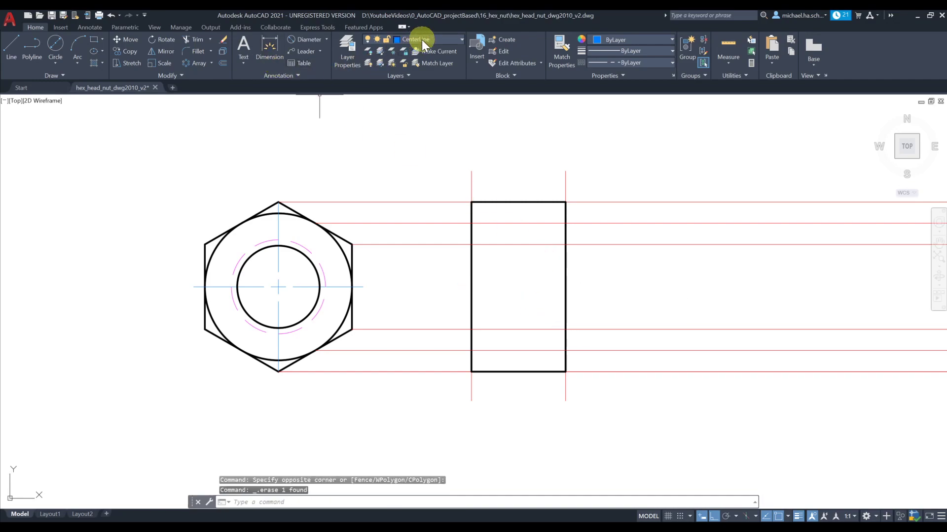
- Add a centerline between the upper and lower edges of the side view rectangle
{"action": "left_click", "coordinate": [89, 27]}
{"action": "left_click", "coordinate": [351, 46]}
{"action": "left_click", "coordinate": [502, 202]}
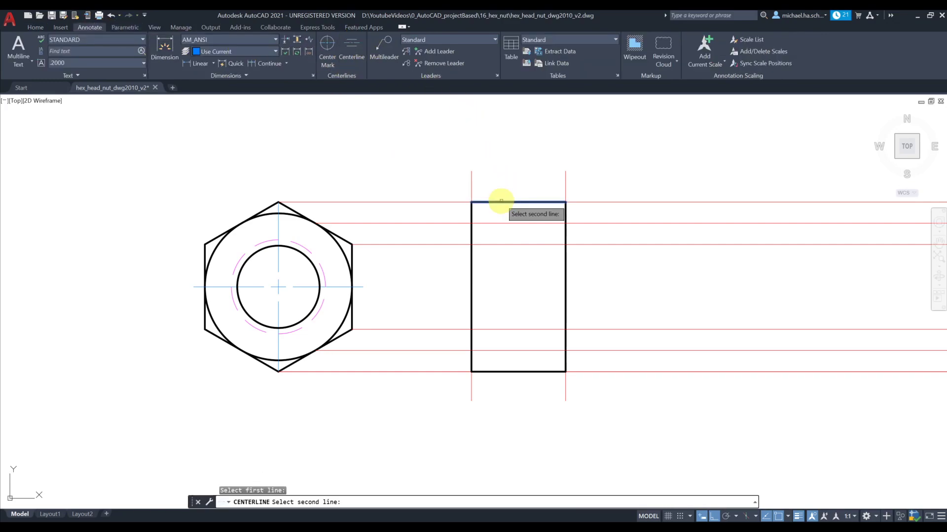
{"action": "left_click", "coordinate": [510, 371]}
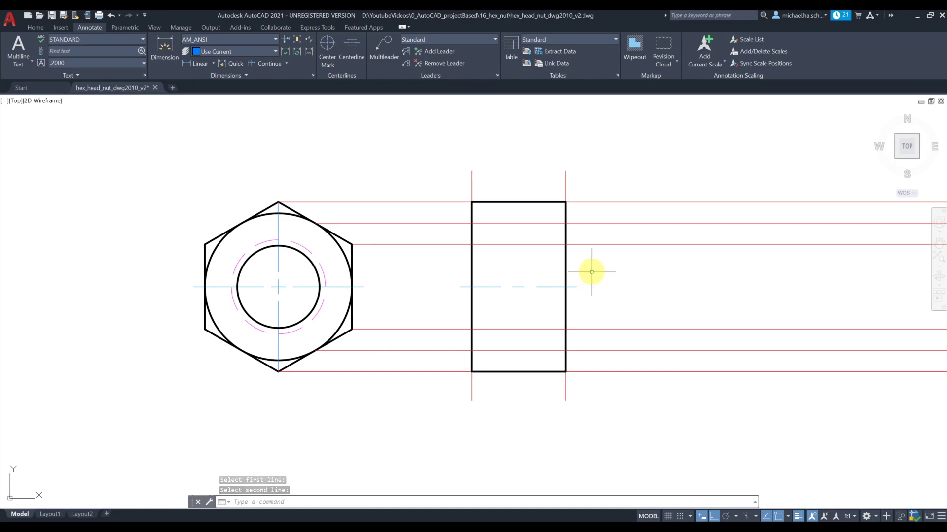
- On the VisibleLine layer, draw a line across the side view rectangle along the ray from the hexagon's upper-right vertex
{"action": "left_click", "coordinate": [46, 27]}
{"action": "left_click", "coordinate": [422, 39]}
{"action": "left_click", "coordinate": [433, 134]}
{"action": "left_click", "coordinate": [11, 47]}
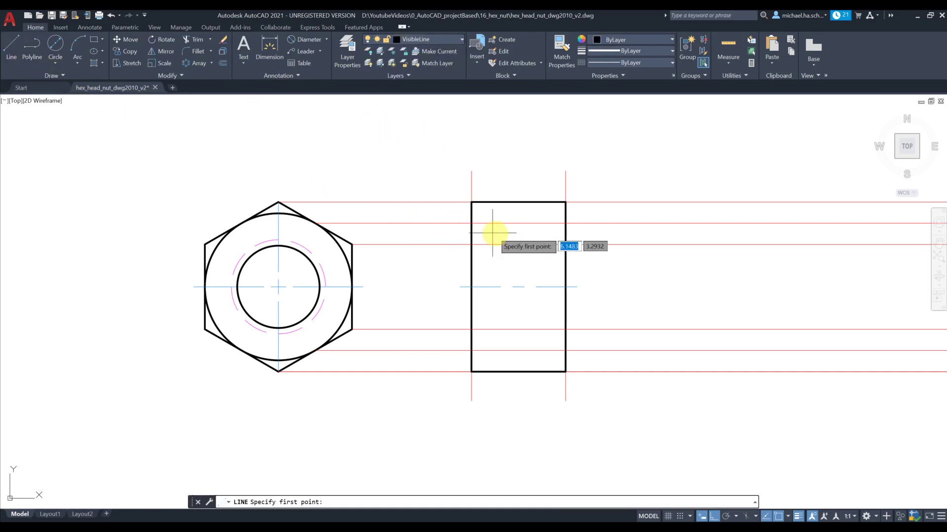
{"action": "left_click", "coordinate": [471, 245]}
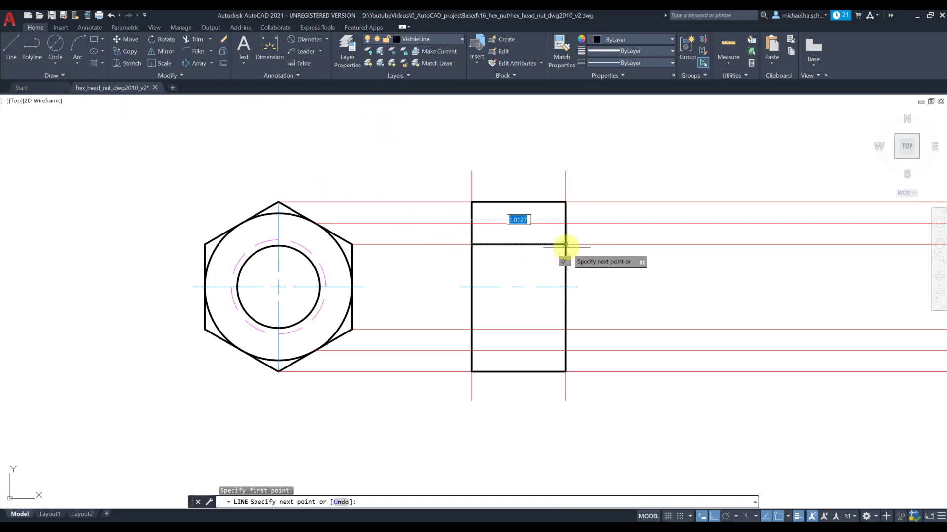
{"action": "left_click", "coordinate": [565, 244]}
{"action": "key", "text": "Return"}
- Draw a line across the side view rectangle along the ray from the hexagon's lower-right vertex
{"action": "key", "text": "Return"}
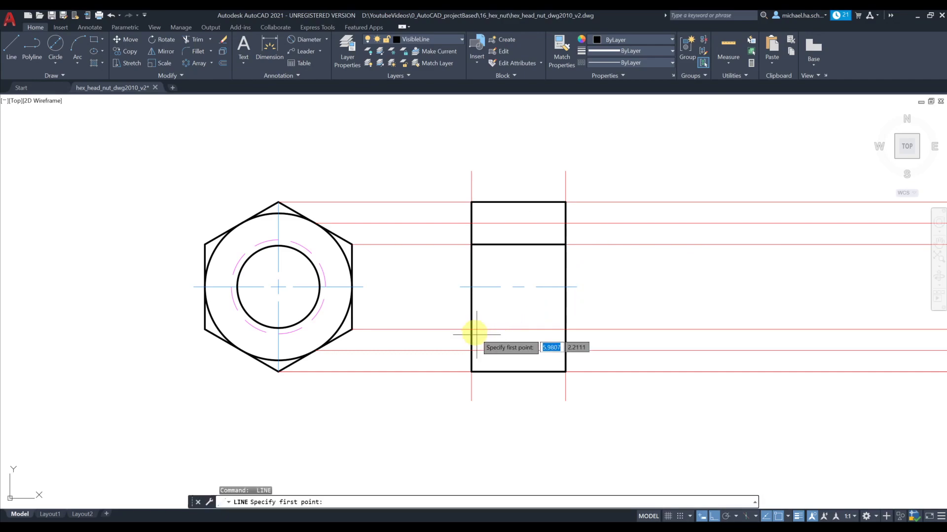
{"action": "left_click", "coordinate": [472, 329]}
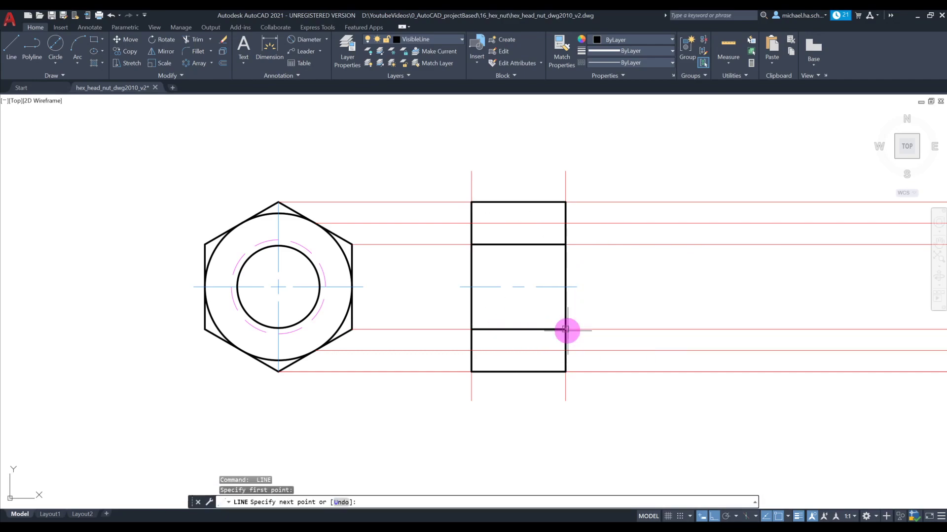
{"action": "left_click", "coordinate": [565, 329]}
{"action": "key", "text": "Return"}
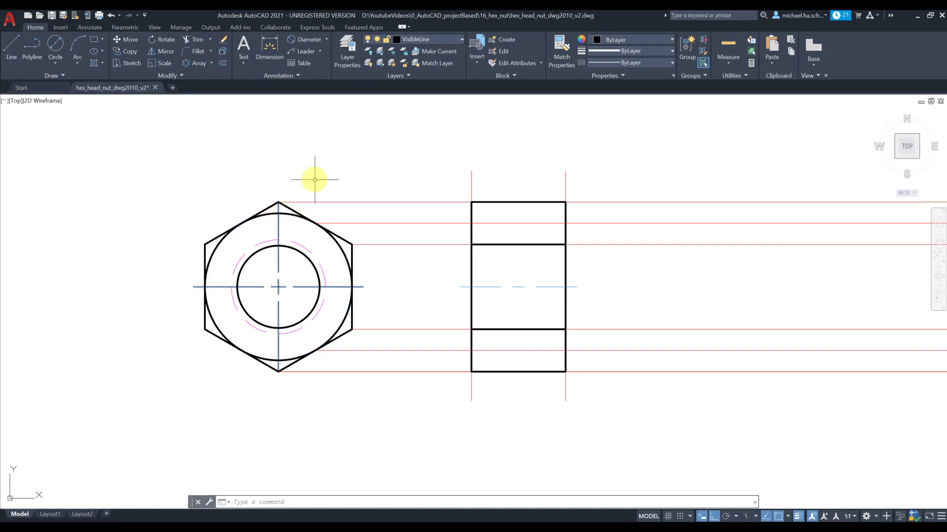
- On the ViewPort layer, project a horizontal ray from the top of the chamfer circle through the side view
{"action": "left_click", "coordinate": [421, 42]}
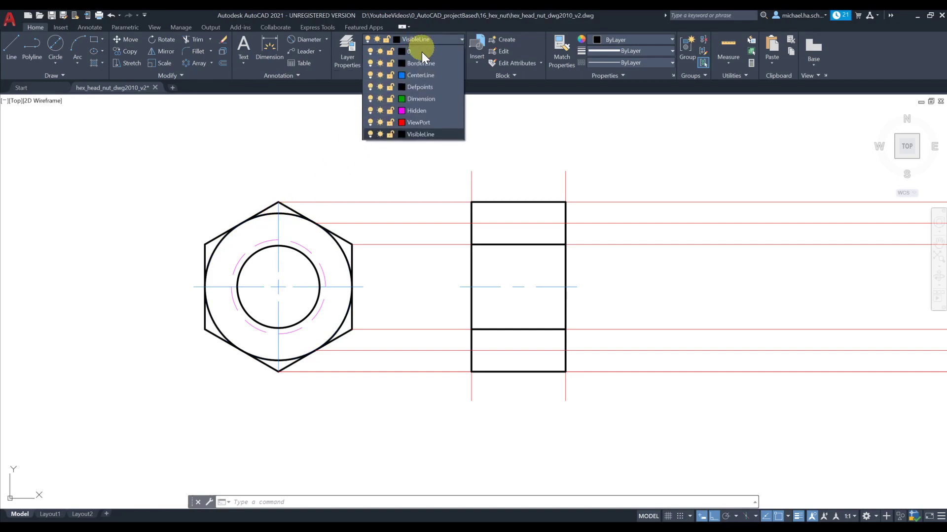
{"action": "left_click", "coordinate": [422, 123]}
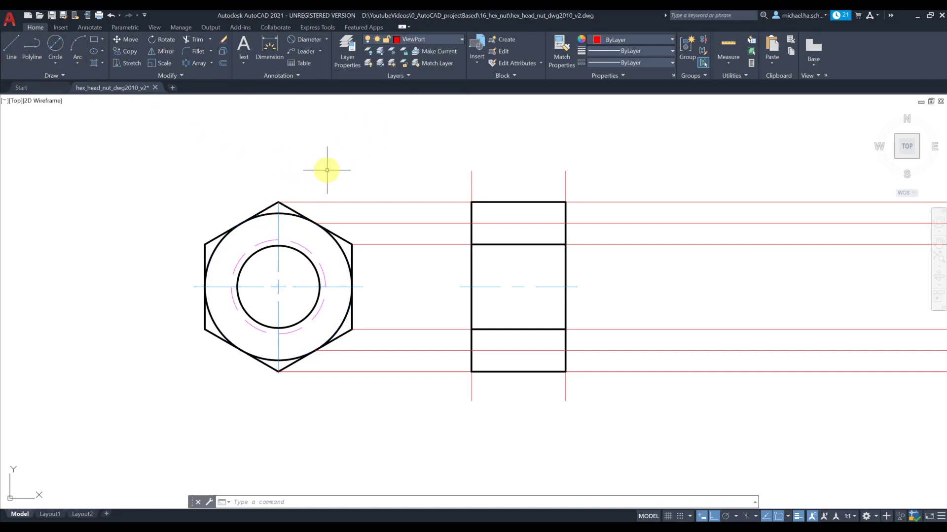
{"action": "key", "text": "Return"}
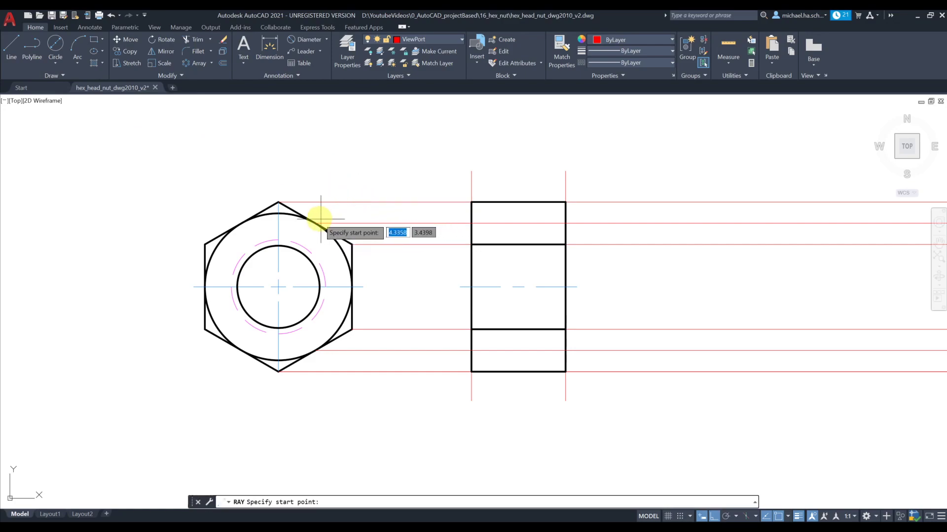
{"action": "left_click", "coordinate": [278, 214]}
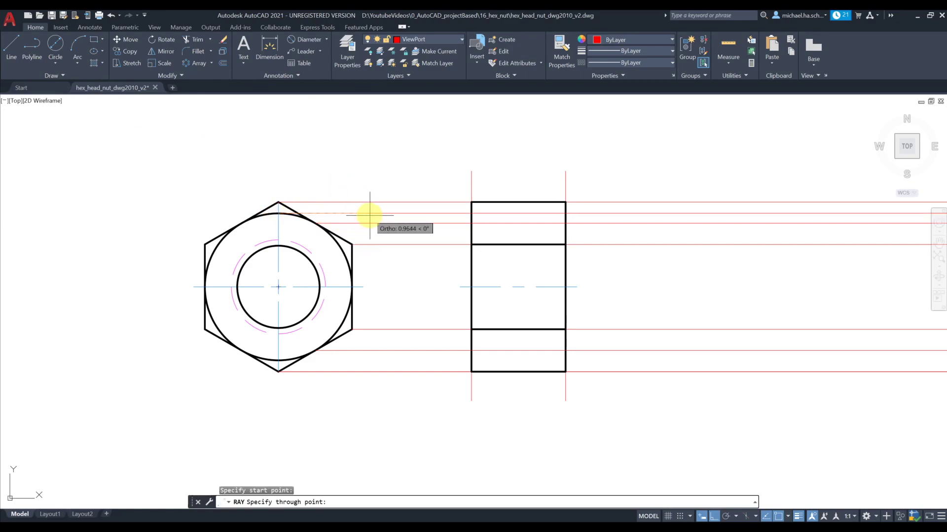
{"action": "left_click", "coordinate": [369, 215]}
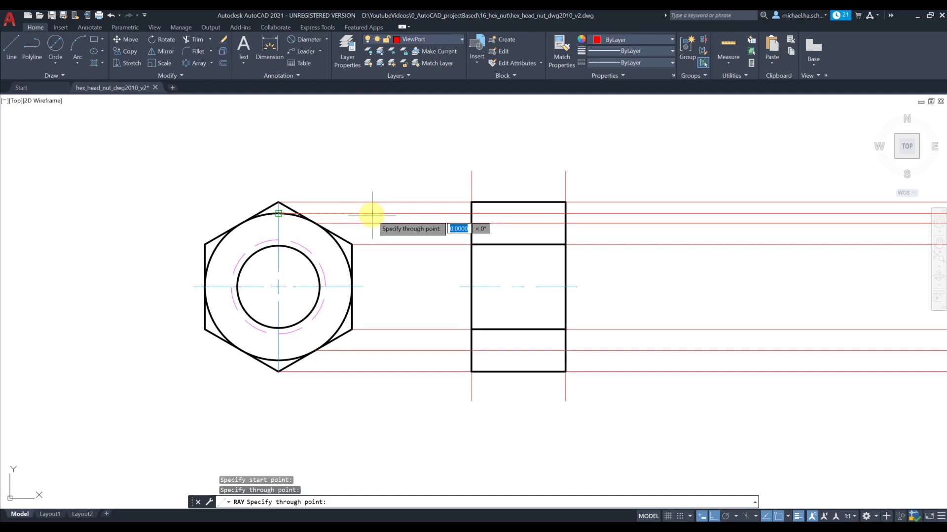
{"action": "key", "text": "Return"}
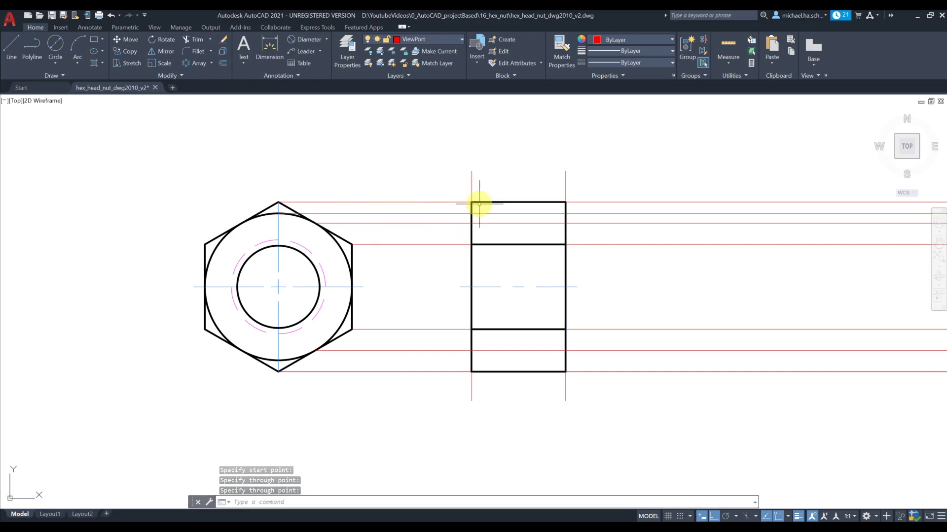
- Check the chamfer in the reference drawing and, with ortho off, draw a 60° line about 0.86 long upward from the new ray at the side view's left edge
{"action": "key", "text": "alt+Tab"}
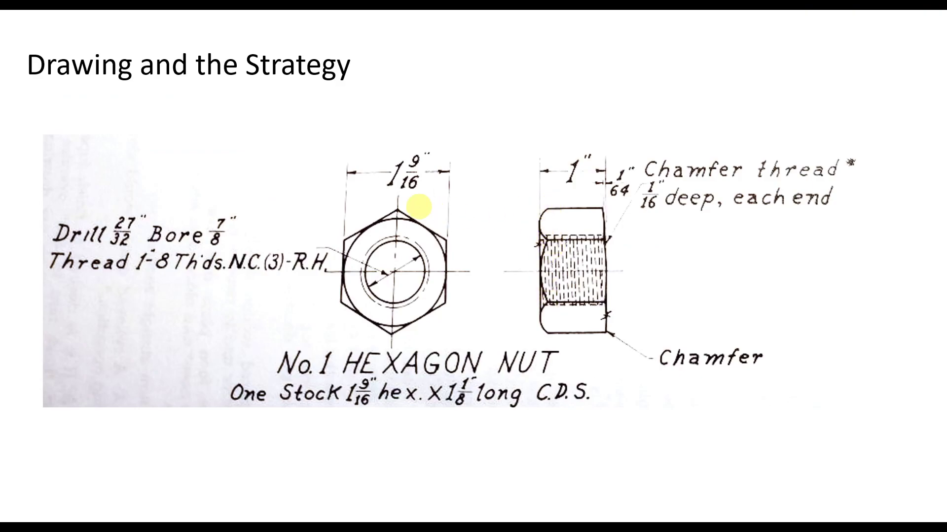
{"action": "key", "text": "alt+Tab"}
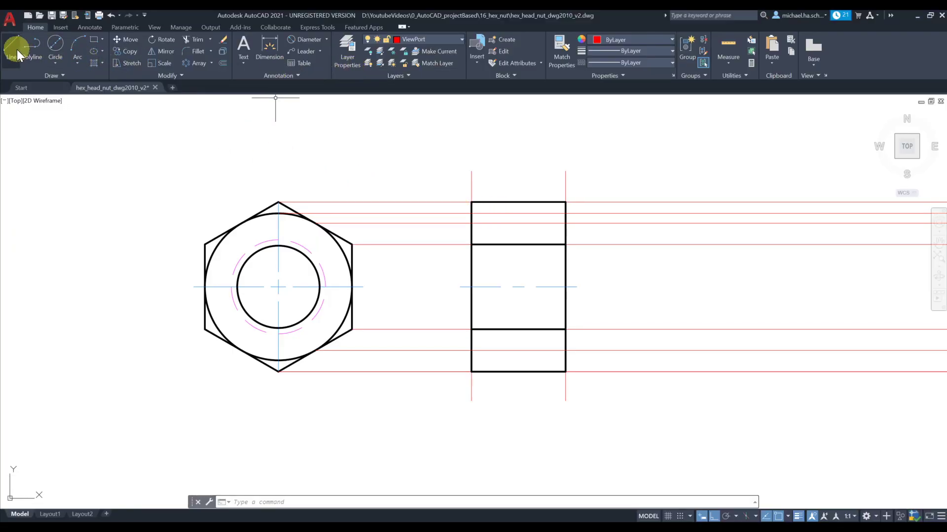
{"action": "left_click", "coordinate": [14, 49]}
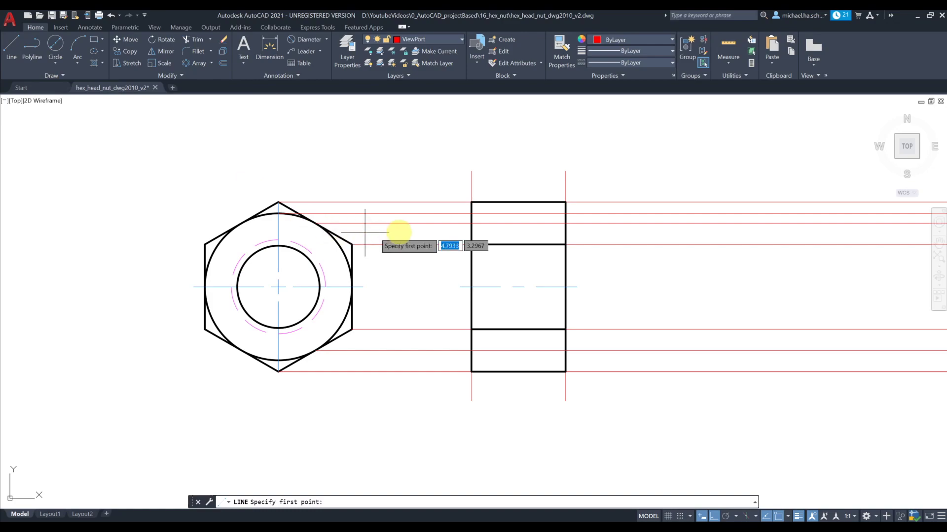
{"action": "left_click", "coordinate": [471, 208]}
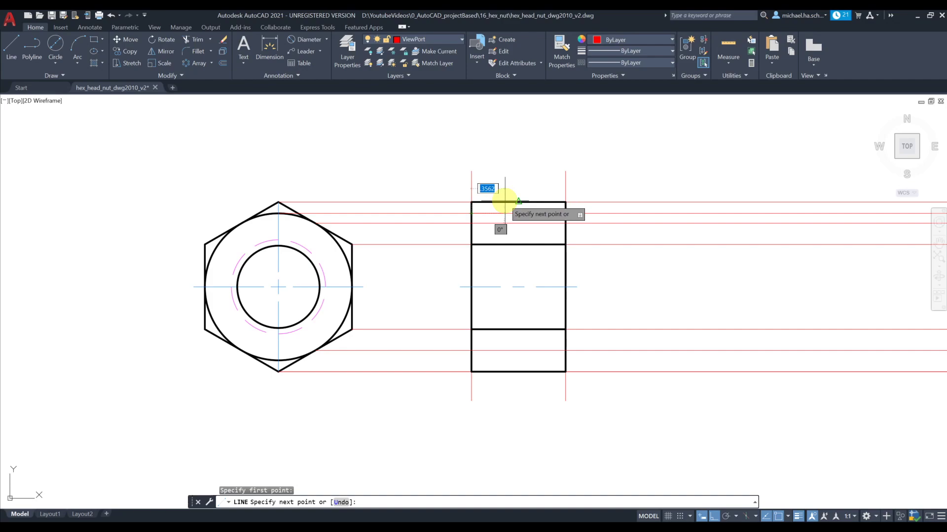
{"action": "key", "text": "F8"}
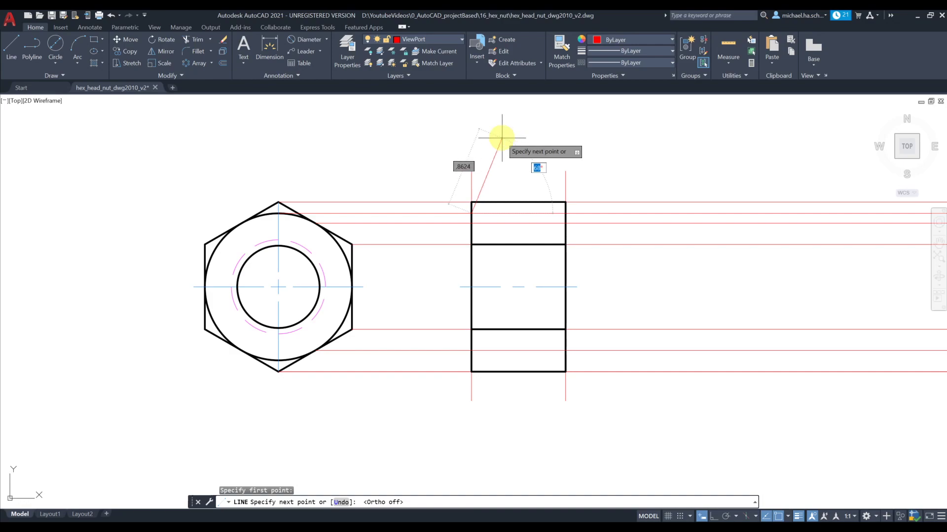
{"action": "left_click", "coordinate": [502, 138]}
{"action": "key", "text": "Return"}
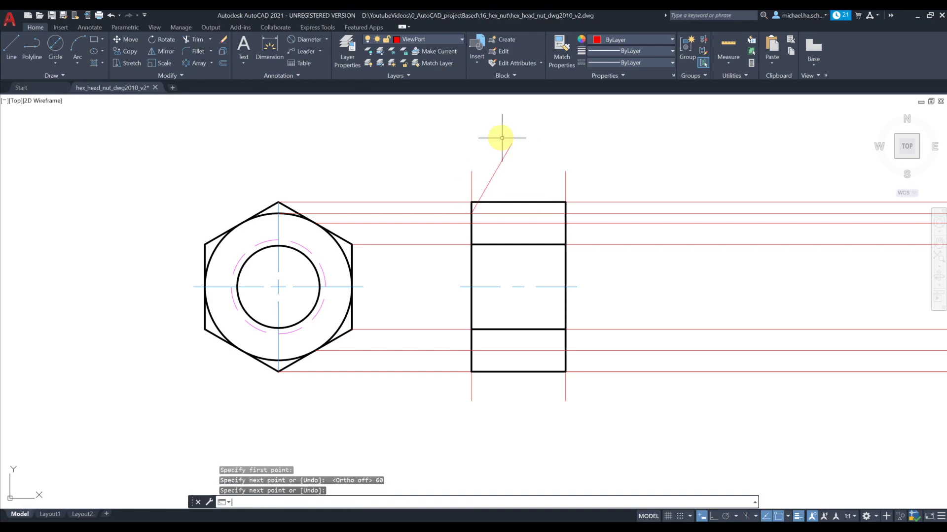
- Trim off the part of the 60° line that extends above the side view's upper edge
{"action": "scroll", "coordinate": [473, 221], "scroll_direction": "up", "scroll_amount": 4}
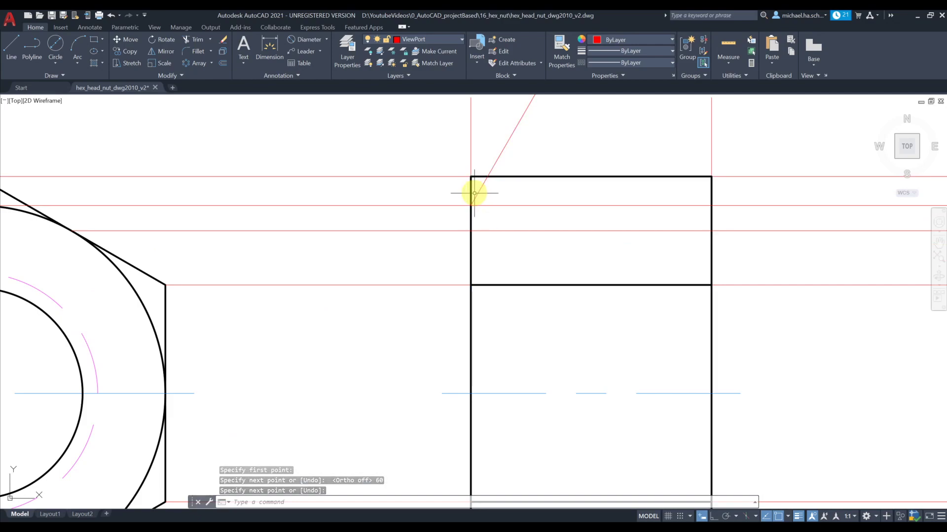
{"action": "scroll", "coordinate": [489, 201], "scroll_direction": "down", "scroll_amount": 4}
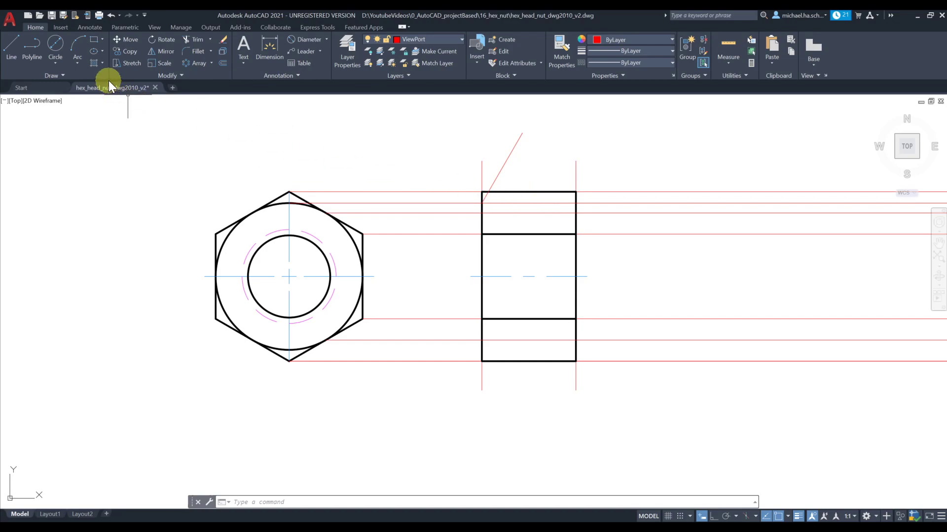
{"action": "left_click", "coordinate": [190, 40]}
{"action": "left_click", "coordinate": [511, 154]}
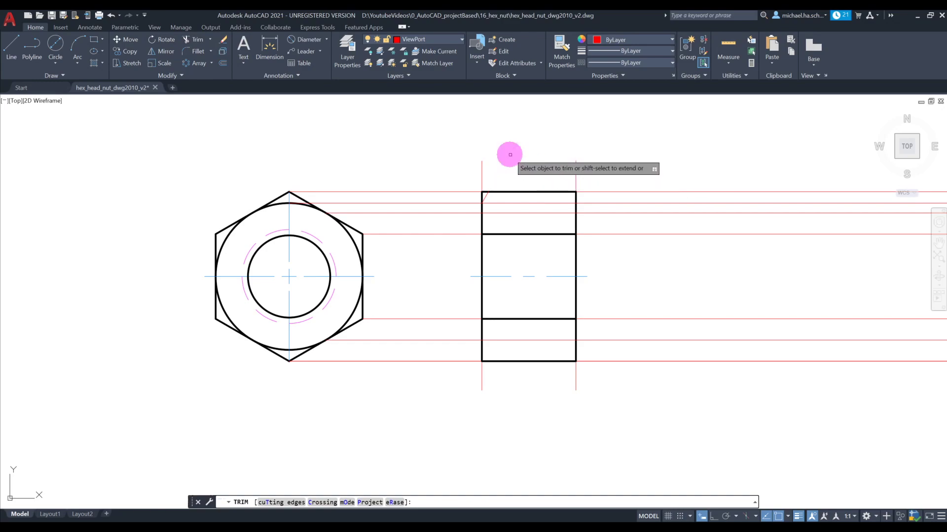
{"action": "key", "text": "Return"}
- Move the short 60° chamfer line to the VisibleLine layer
{"action": "scroll", "coordinate": [493, 188], "scroll_direction": "up", "scroll_amount": 4}
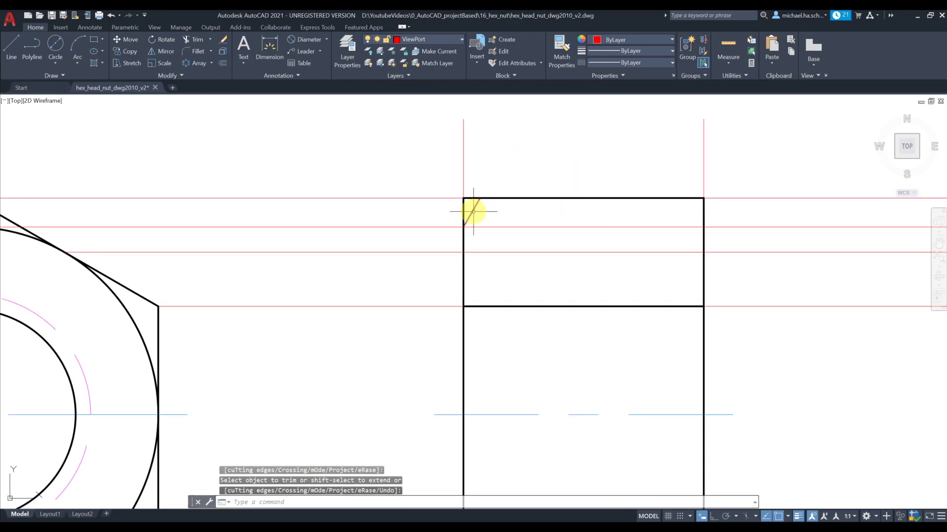
{"action": "key", "text": "Return"}
{"action": "left_click", "coordinate": [472, 212]}
{"action": "left_click", "coordinate": [433, 39]}
{"action": "left_click", "coordinate": [436, 132]}
{"action": "key", "text": "Escape"}
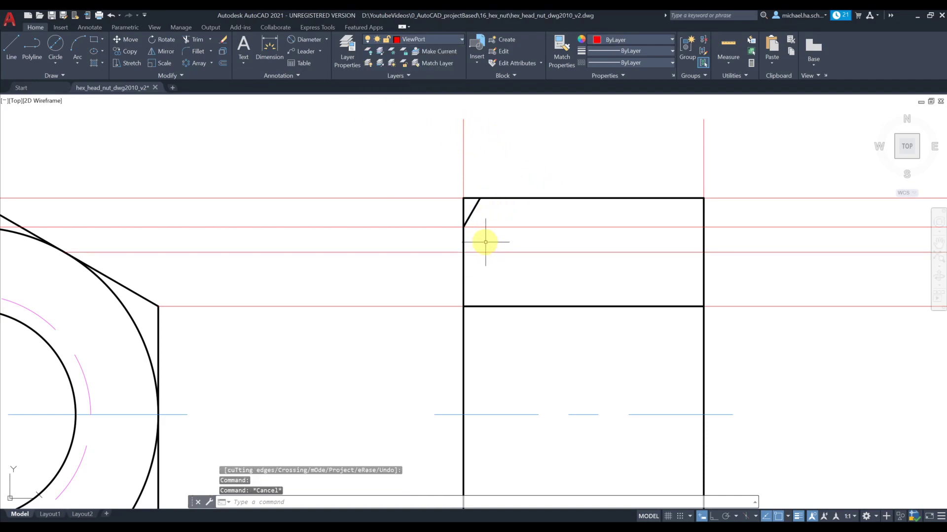
- Draw a vertical construction line from the upper end of the chamfer line down to the side view's lower edge
{"action": "scroll", "coordinate": [484, 255], "scroll_direction": "down", "scroll_amount": 1}
{"action": "middle_click_drag", "start_coordinate": [484, 263], "coordinate": [483, 238]}
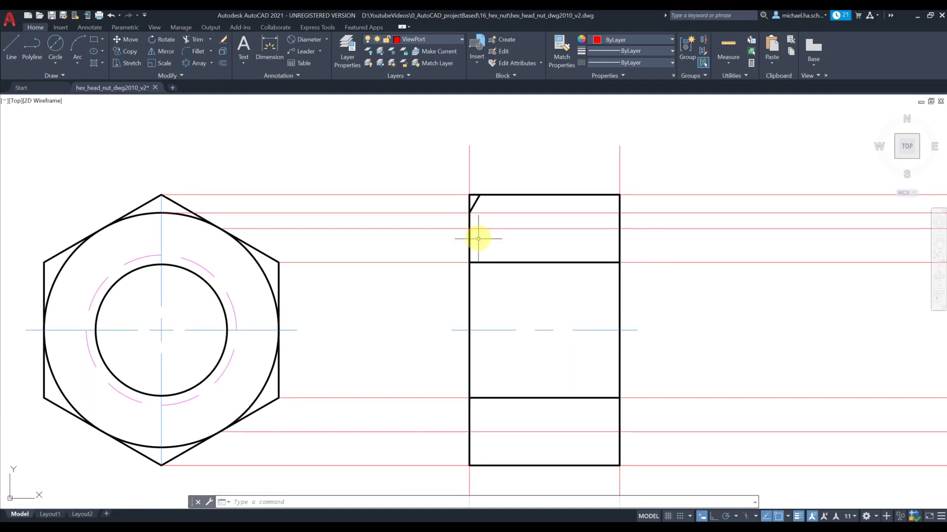
{"action": "left_click", "coordinate": [14, 46]}
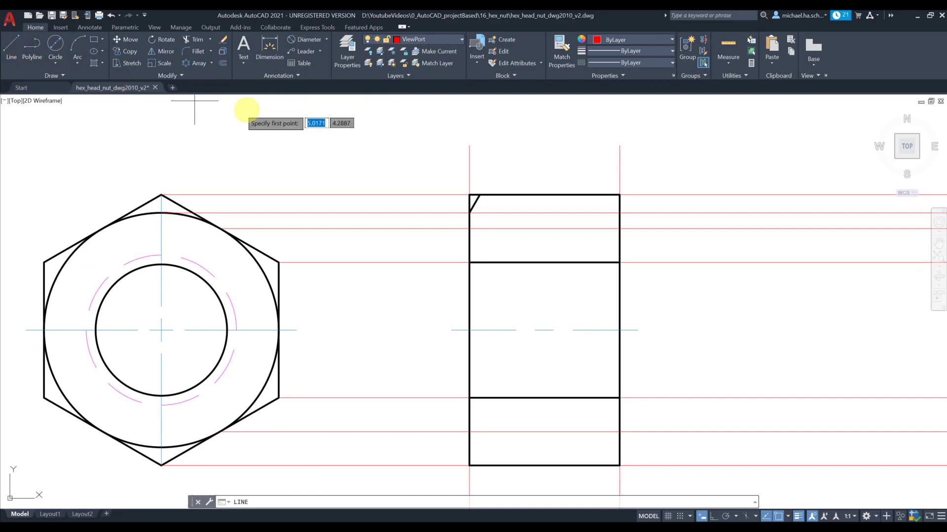
{"action": "left_click", "coordinate": [479, 195]}
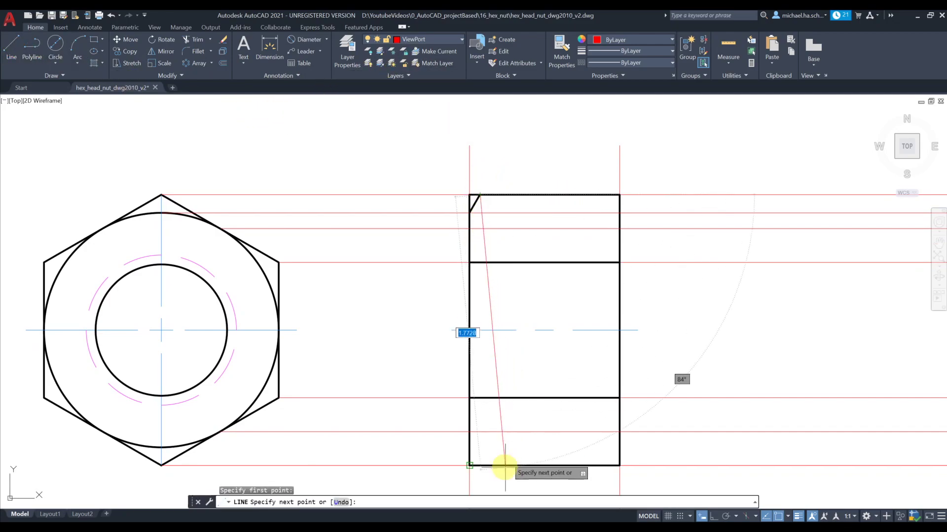
{"action": "left_click", "coordinate": [479, 465]}
{"action": "key", "text": "Escape"}
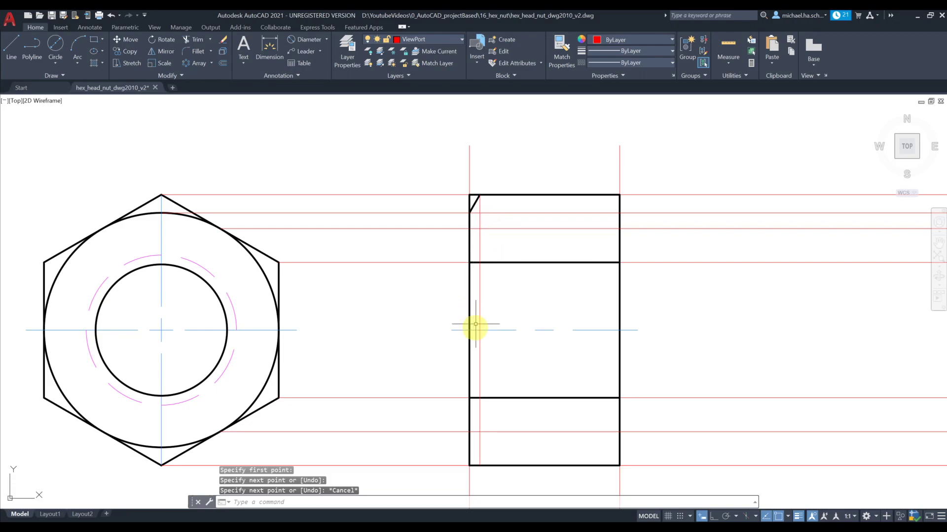
- On the VisibleLine layer, draw a three-point arc across the upper face between the construction line's ends, touching the left edge at the middle ray
{"action": "left_click", "coordinate": [422, 38]}
{"action": "left_click", "coordinate": [427, 138]}
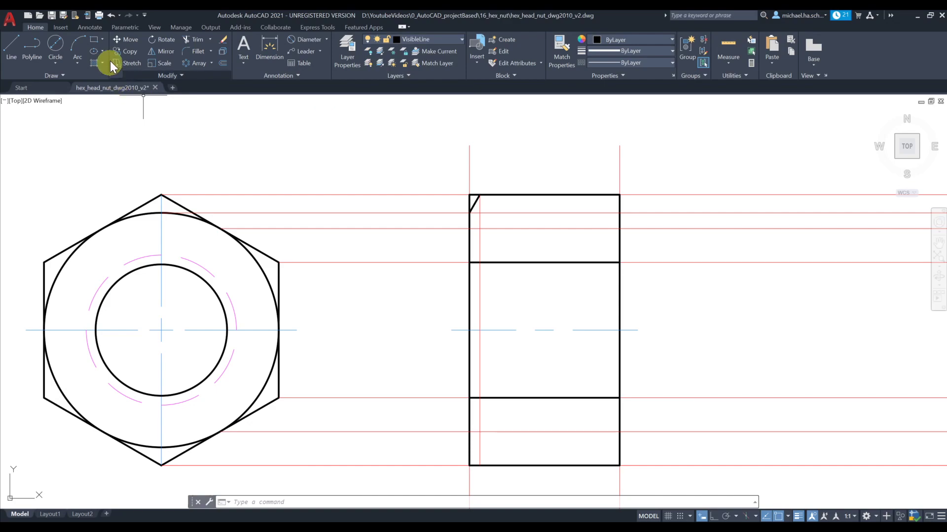
{"action": "left_click", "coordinate": [80, 44]}
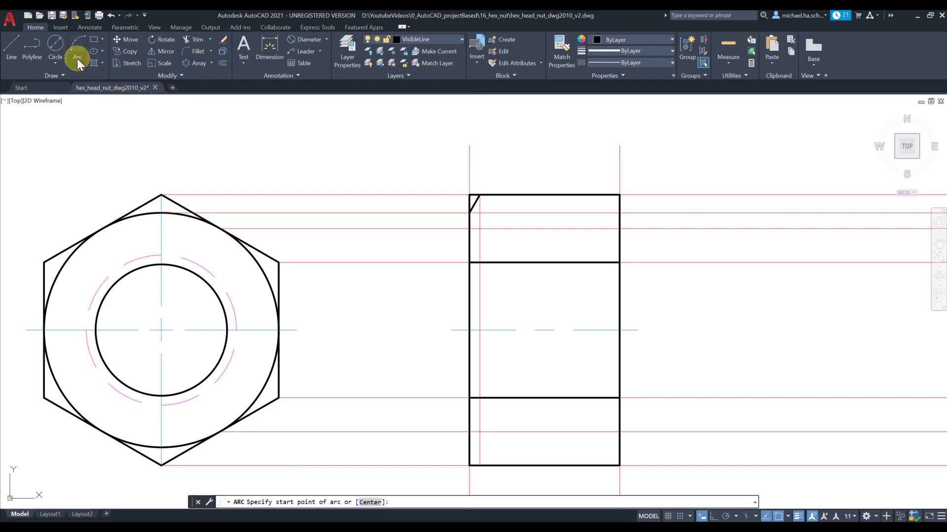
{"action": "left_click", "coordinate": [78, 63]}
{"action": "left_click", "coordinate": [99, 82]}
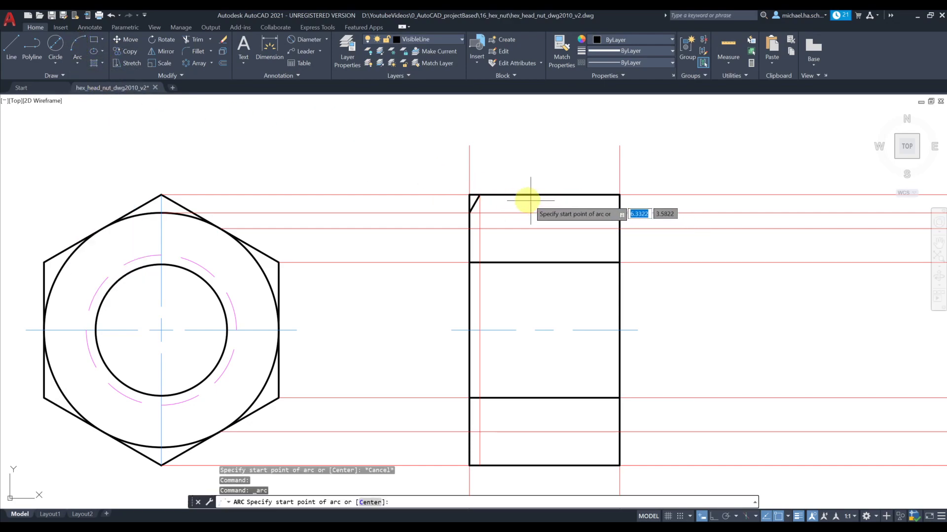
{"action": "left_click", "coordinate": [481, 197]}
{"action": "left_click", "coordinate": [470, 229]}
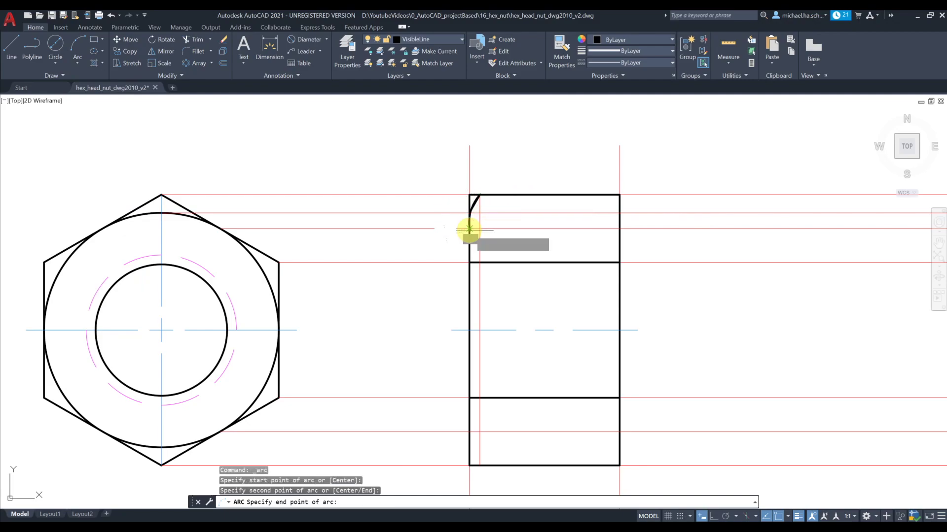
{"action": "left_click", "coordinate": [479, 262]}
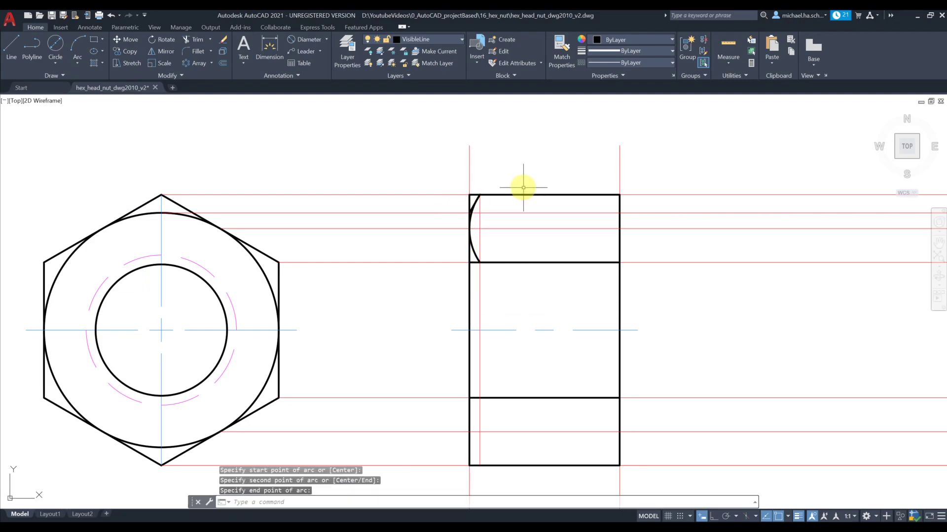
{"action": "key", "text": "Escape"}
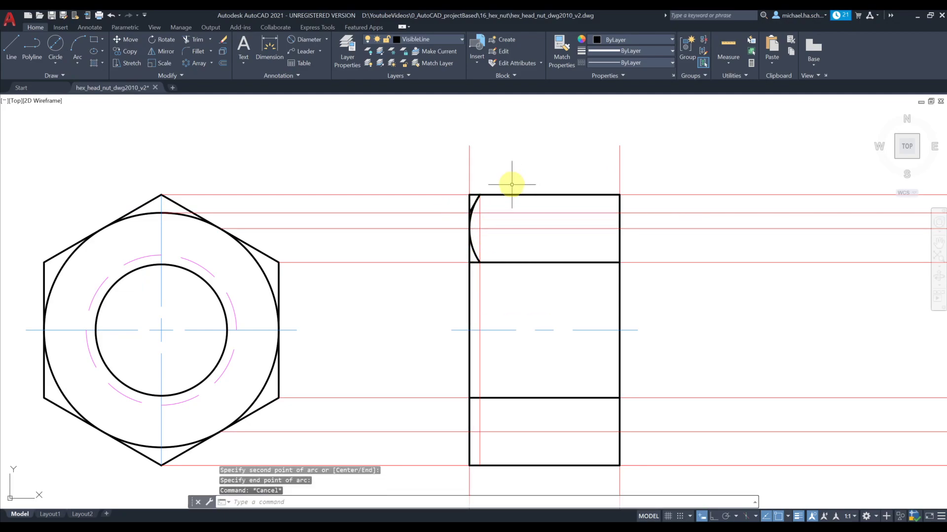
- Draw a three-point arc across the middle face from the upper to the lower face line, touching the left edge at the centerline
{"action": "left_click", "coordinate": [79, 47]}
{"action": "left_click", "coordinate": [479, 262]}
{"action": "left_click", "coordinate": [469, 330]}
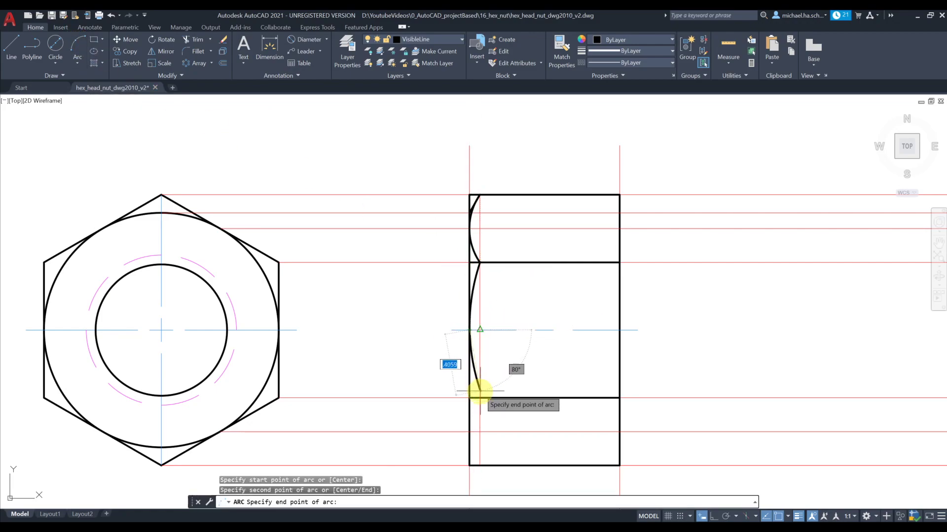
{"action": "left_click", "coordinate": [479, 397]}
{"action": "key", "text": "Escape"}
- Trim the side view's upper and left edges back to the chamfer line at the upper-left corner
{"action": "middle_click_drag", "start_coordinate": [495, 258], "coordinate": [480, 223]}
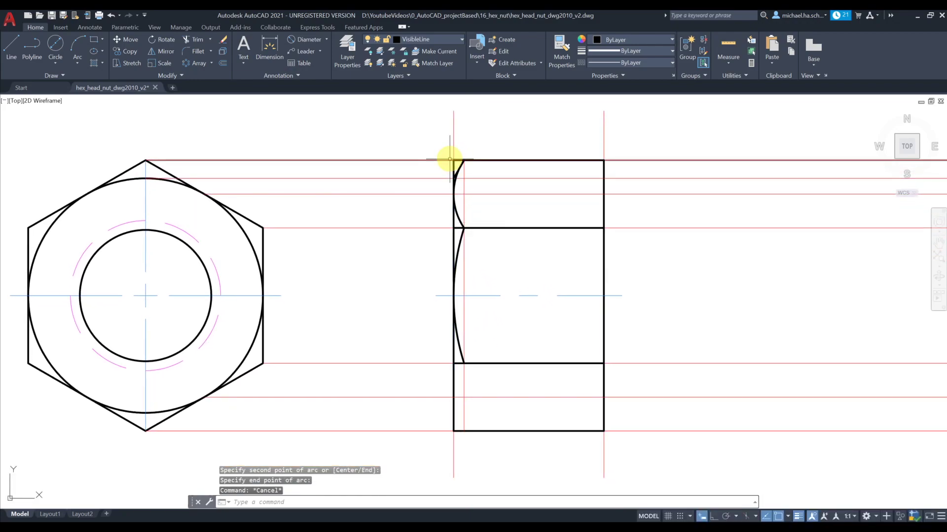
{"action": "left_click", "coordinate": [200, 44]}
{"action": "scroll", "coordinate": [481, 163], "scroll_direction": "up", "scroll_amount": 6}
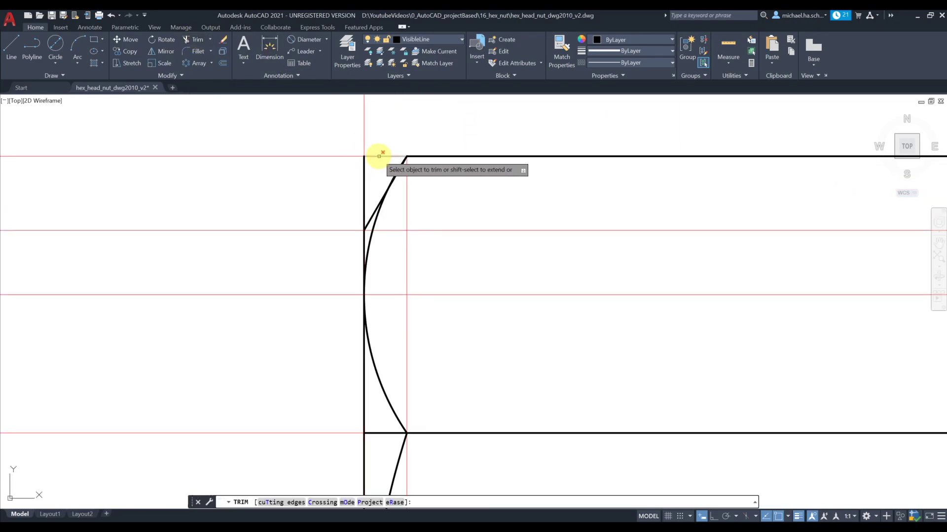
{"action": "left_click", "coordinate": [379, 156]}
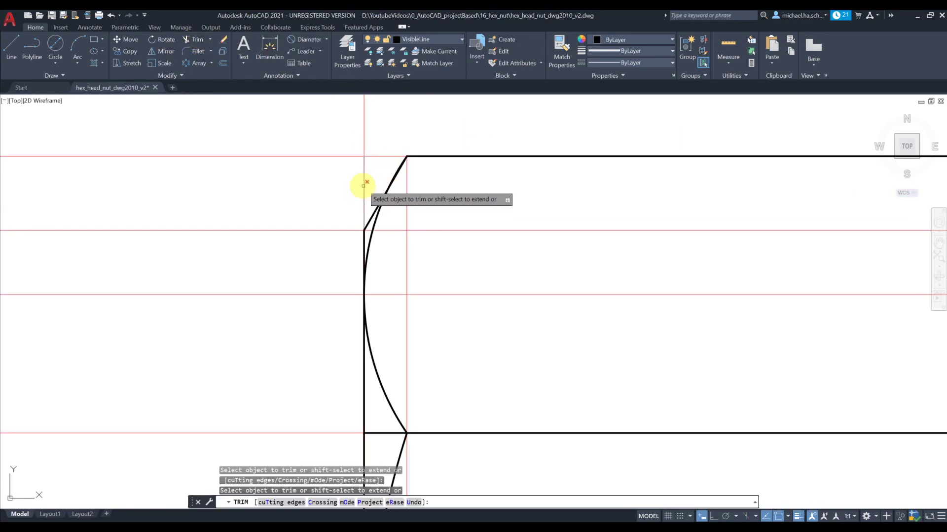
{"action": "key", "text": "Escape"}
{"action": "scroll", "coordinate": [454, 239], "scroll_direction": "down", "scroll_amount": 6}
{"action": "mouse_move", "coordinate": [454, 239]}
{"action": "middle_mouse_down"}
{"action": "mouse_move", "coordinate": [457, 247]}
{"action": "mouse_move", "coordinate": [447, 230]}
{"action": "middle_mouse_up"}
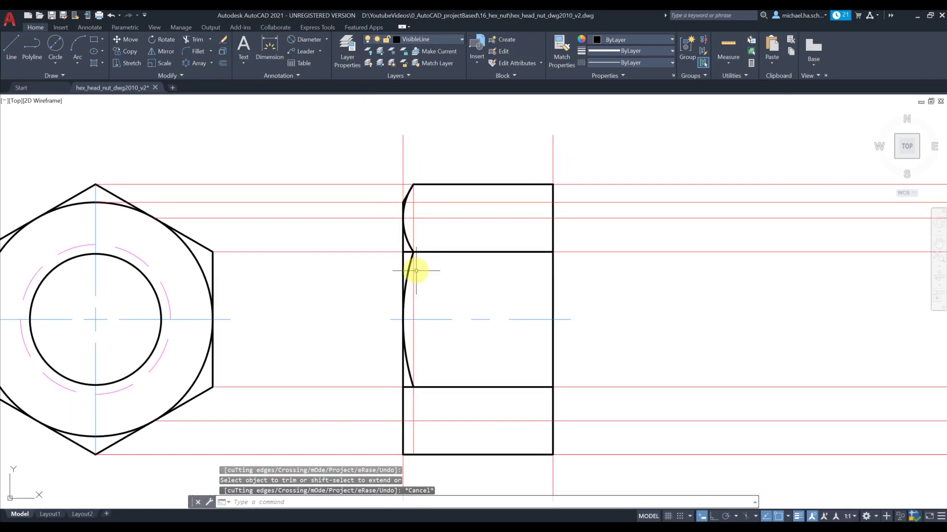
- Trim the upper and lower face lines of the side view back to the ends of the middle arc
{"action": "key", "text": "space"}
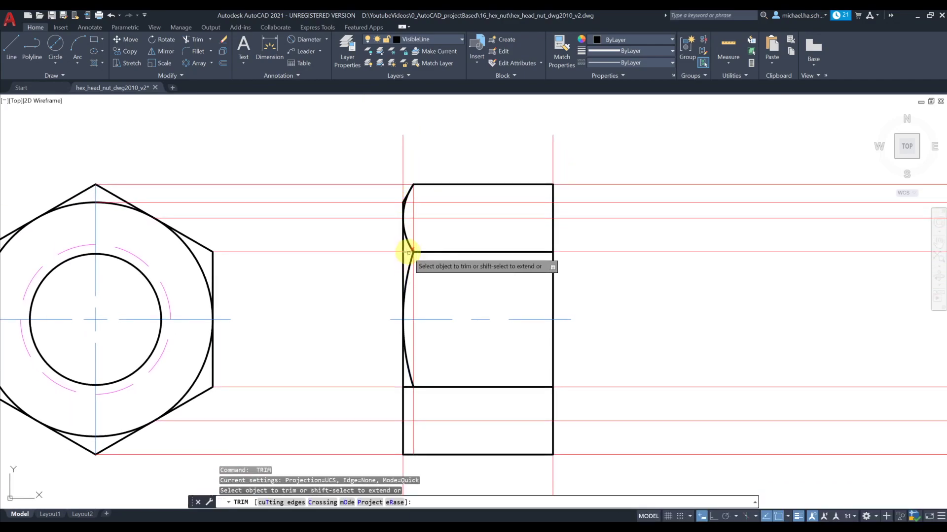
{"action": "left_click", "coordinate": [406, 250]}
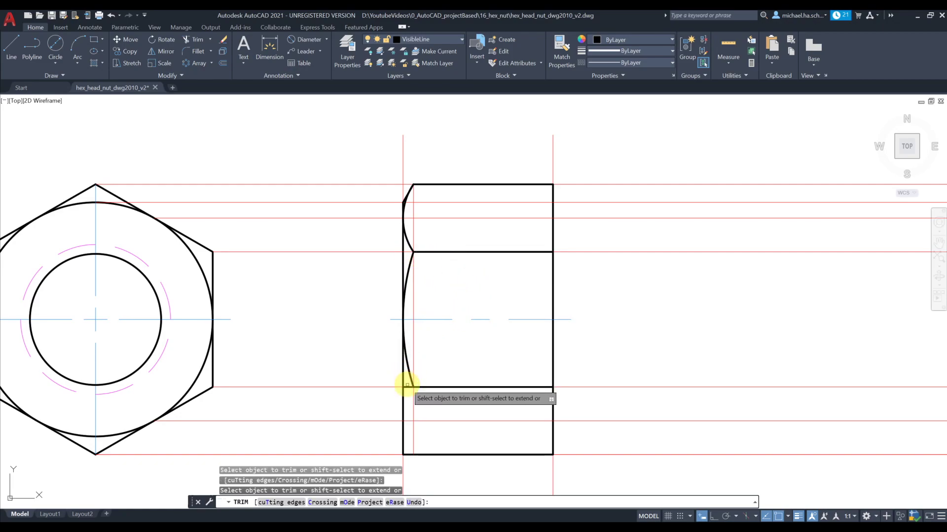
{"action": "left_click", "coordinate": [406, 386]}
{"action": "key", "text": "Escape"}
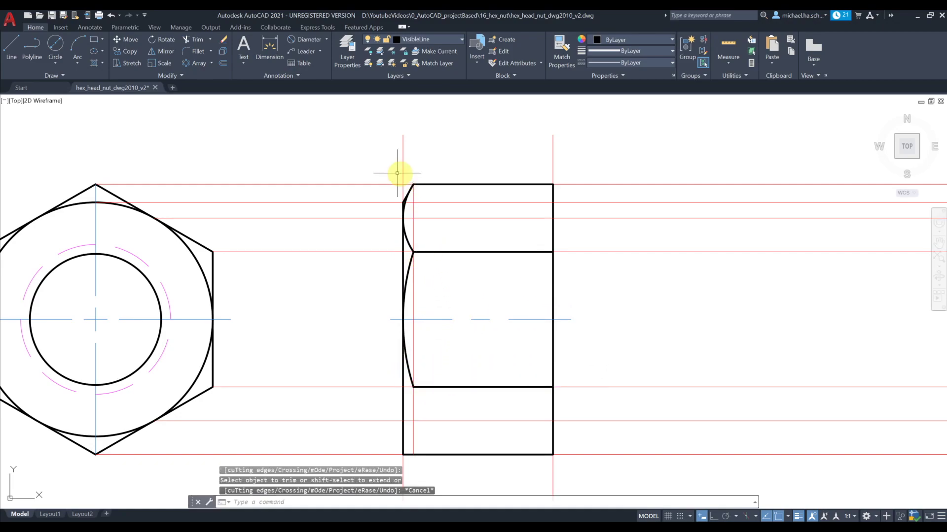
- Mirror the upper chamfer line and upper face arc about the side view's horizontal centerline, keeping the source objects
{"action": "left_click", "coordinate": [172, 53]}
{"action": "left_click", "coordinate": [382, 164]}
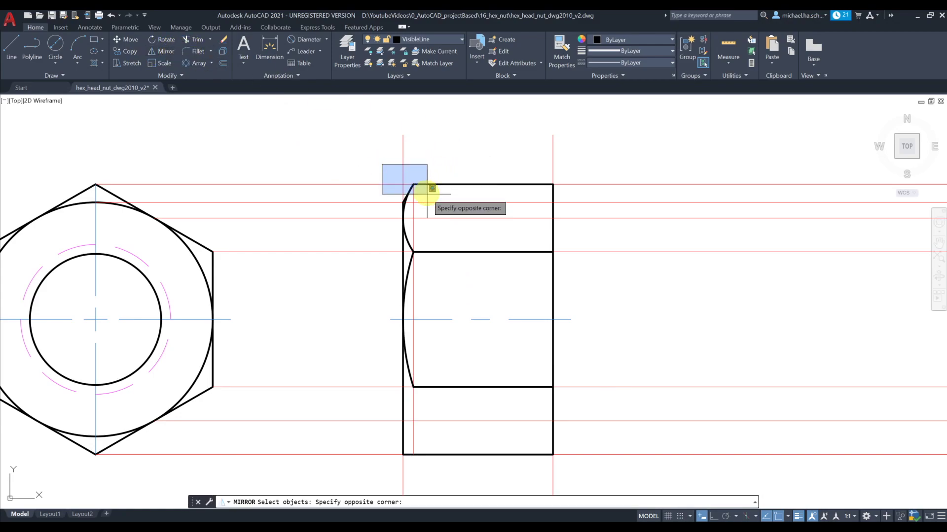
{"action": "left_click", "coordinate": [431, 225]}
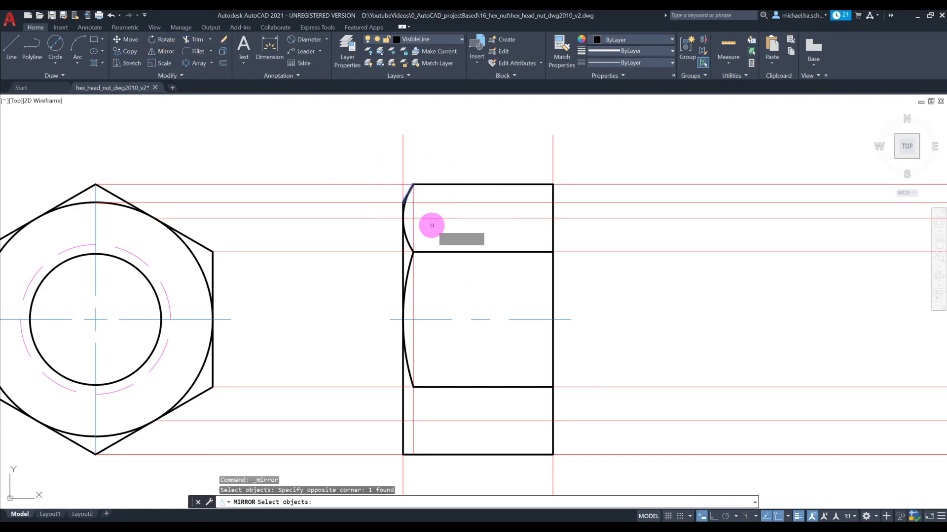
{"action": "left_click", "coordinate": [412, 245]}
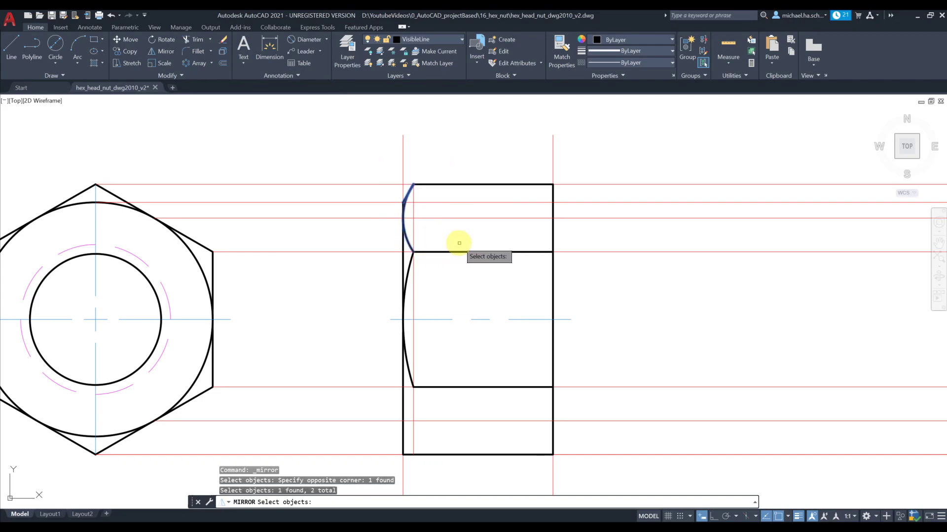
{"action": "key", "text": "Return"}
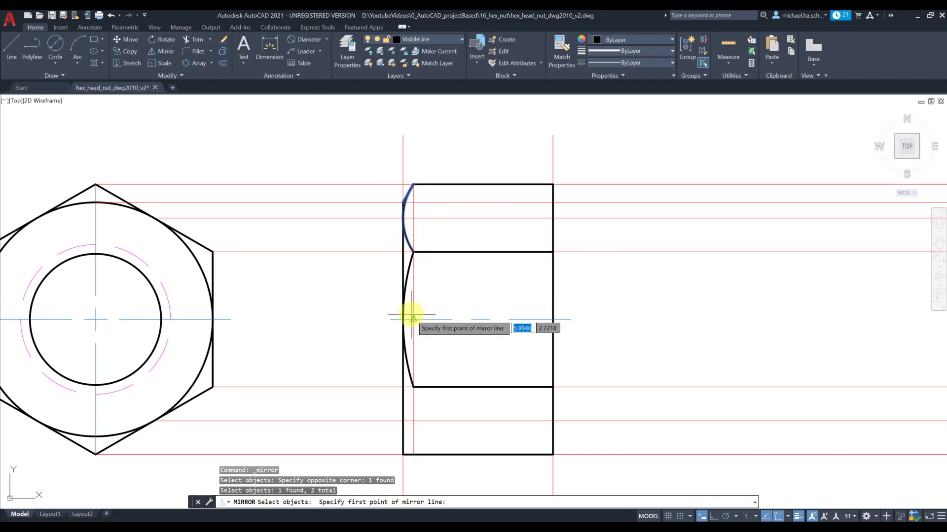
{"action": "left_click", "coordinate": [404, 319]}
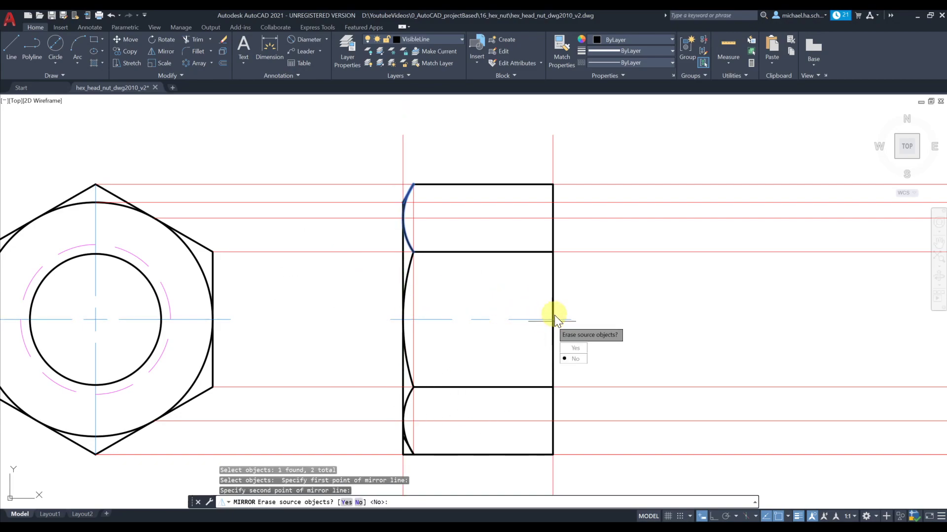
{"action": "left_click", "coordinate": [574, 359]}
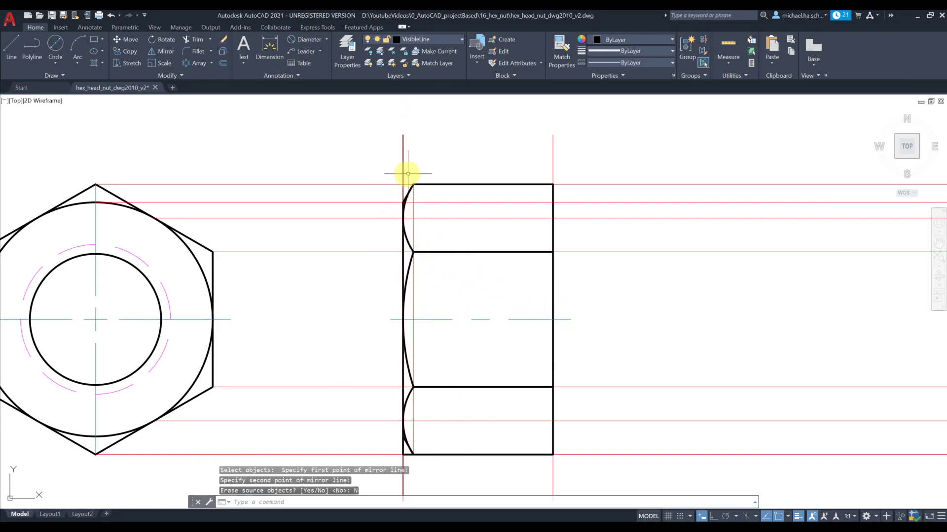
- Trim the side view's left and lower edges back to the mirrored chamfer line at the lower-left corner
{"action": "middle_click_drag", "start_coordinate": [539, 314], "coordinate": [502, 263]}
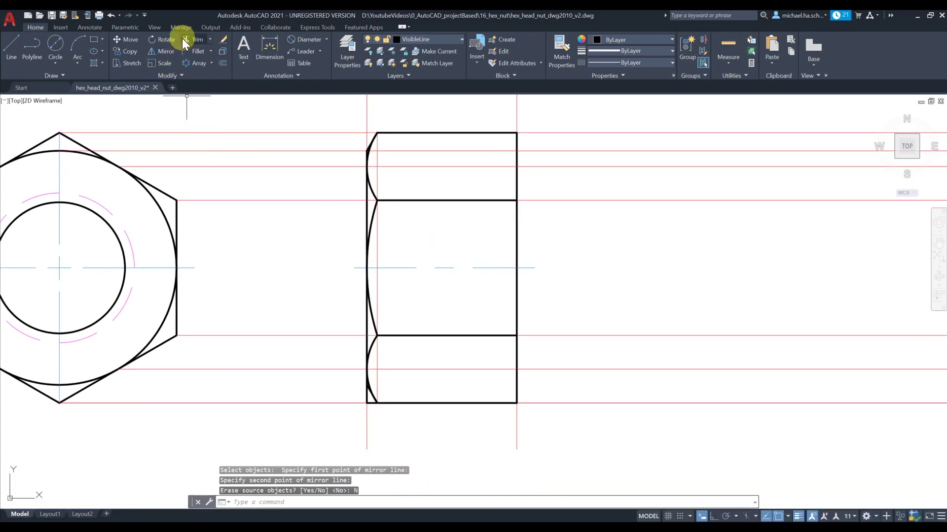
{"action": "left_click", "coordinate": [194, 39]}
{"action": "scroll", "coordinate": [375, 423], "scroll_direction": "up", "scroll_amount": 4}
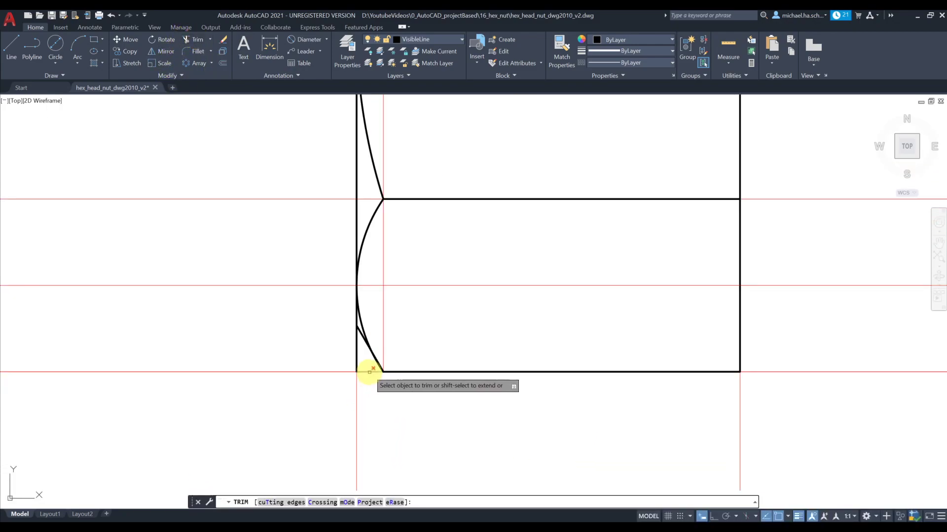
{"action": "left_click", "coordinate": [357, 364]}
{"action": "scroll", "coordinate": [408, 311], "scroll_direction": "down", "scroll_amount": 6}
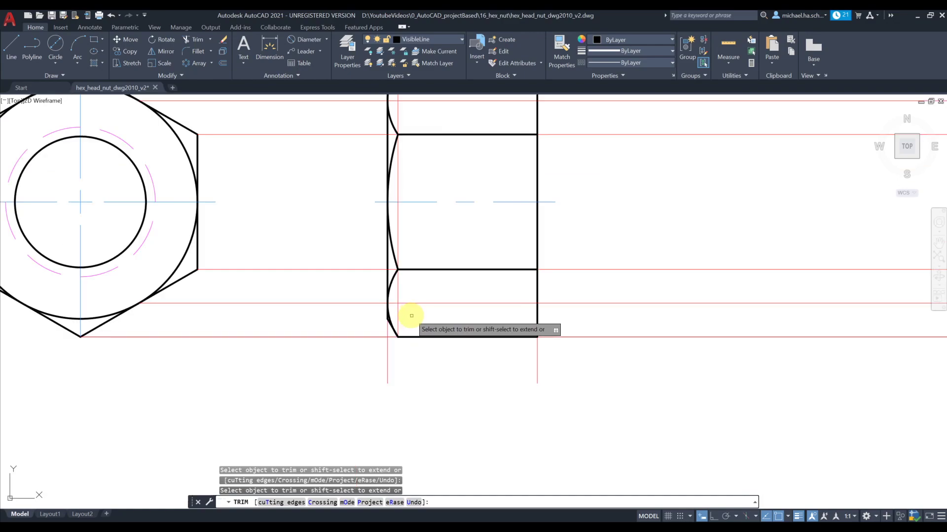
{"action": "key", "text": "Escape"}
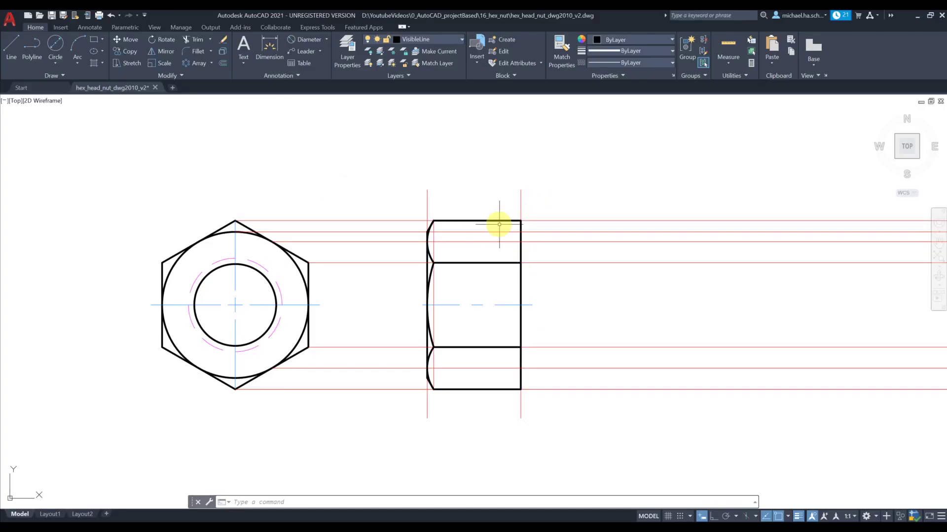
- Switch to the PBL_AutoCAD.pptx presentation in PowerPoint and consult the hex nut reference slides
{"action": "scroll", "coordinate": [421, 227], "scroll_direction": "up", "scroll_amount": 2}
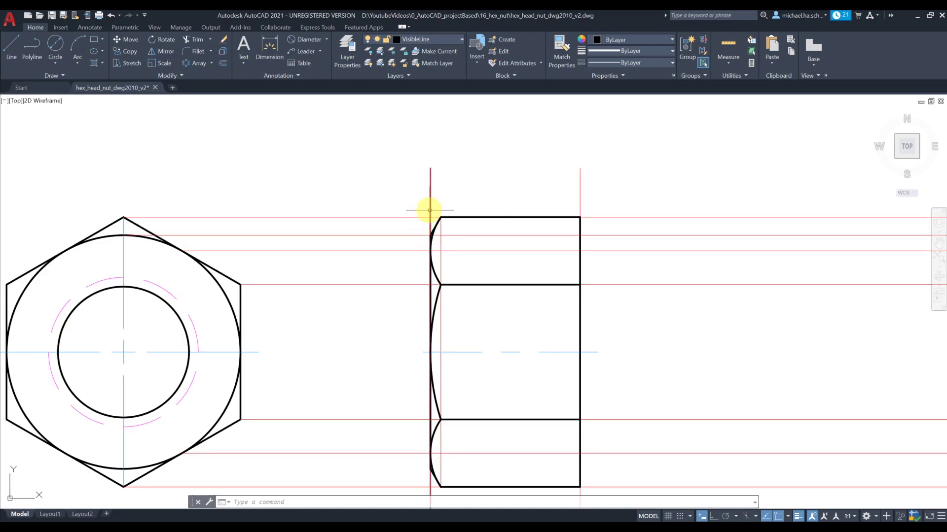
{"action": "scroll", "coordinate": [522, 270], "scroll_direction": "down", "scroll_amount": 2}
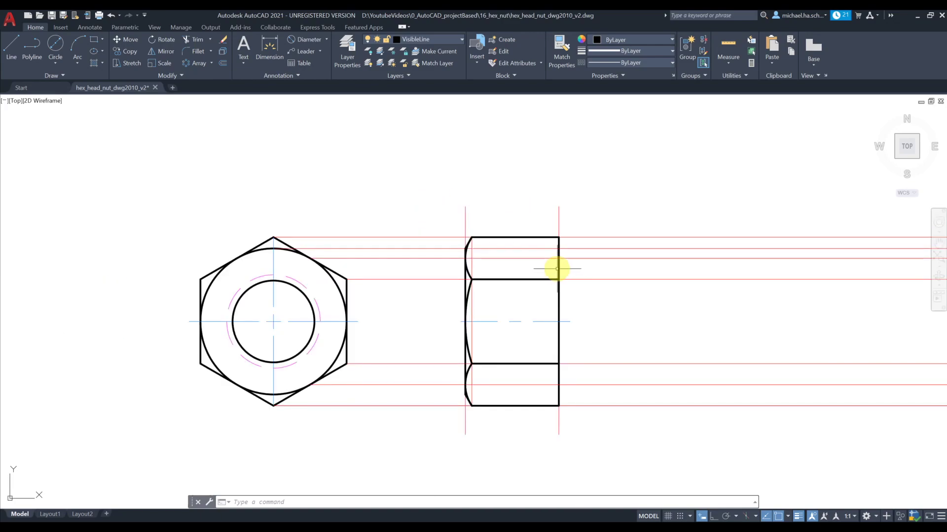
{"action": "key", "text": "alt+Tab"}
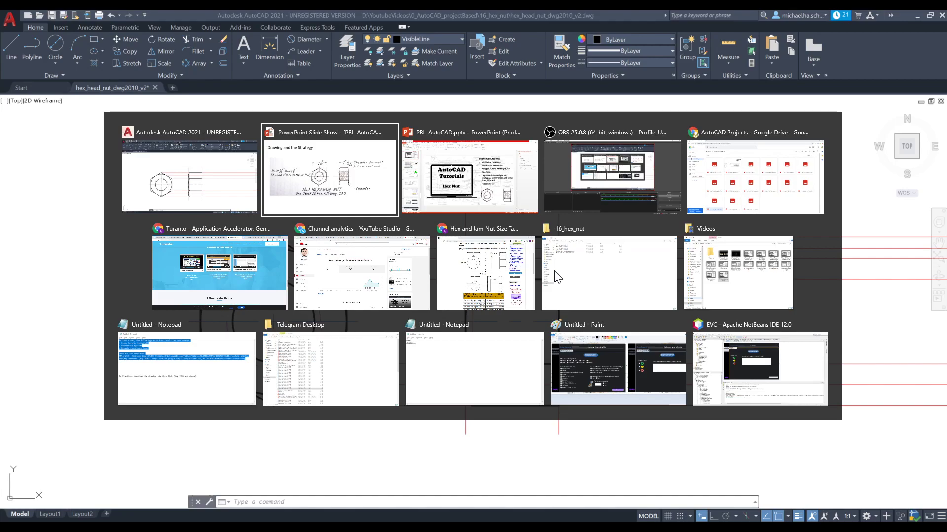
{"action": "key", "text": "alt+Tab"}
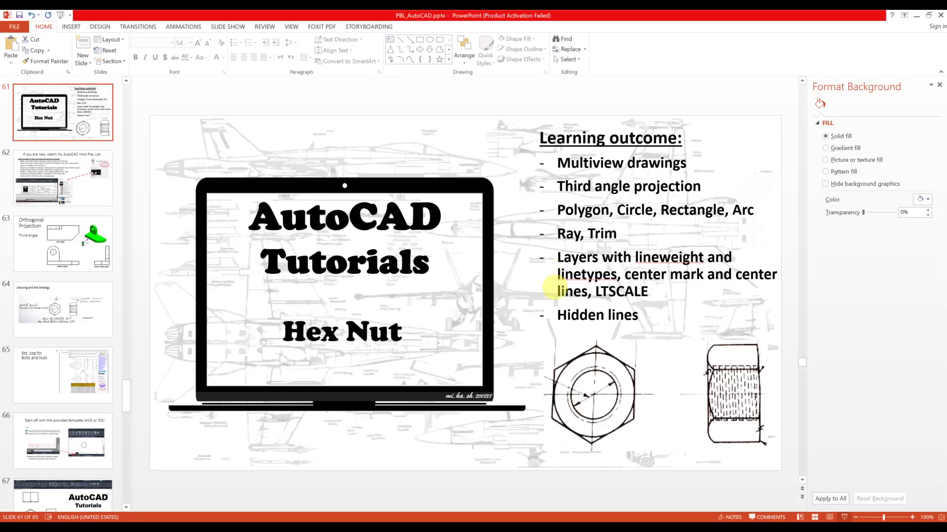
{"action": "scroll", "coordinate": [74, 345], "scroll_direction": "down", "scroll_amount": 2}
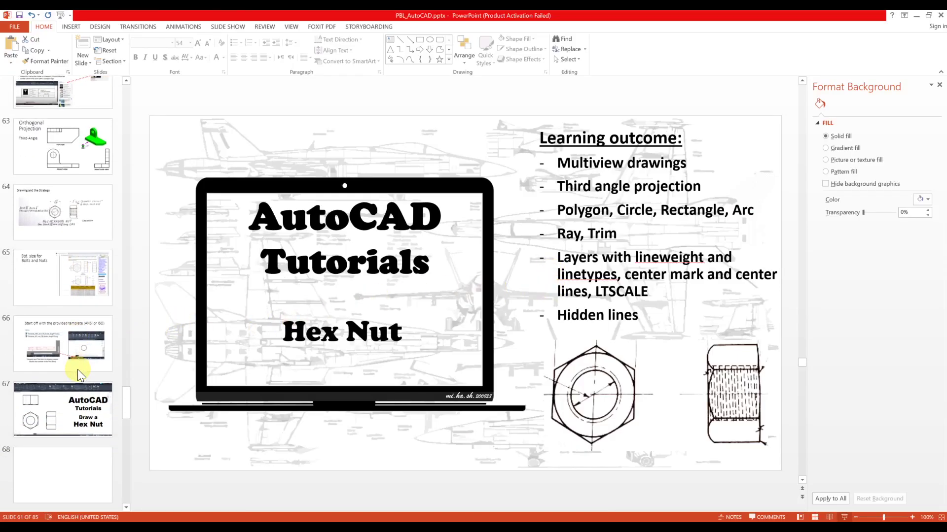
{"action": "left_click", "coordinate": [44, 278]}
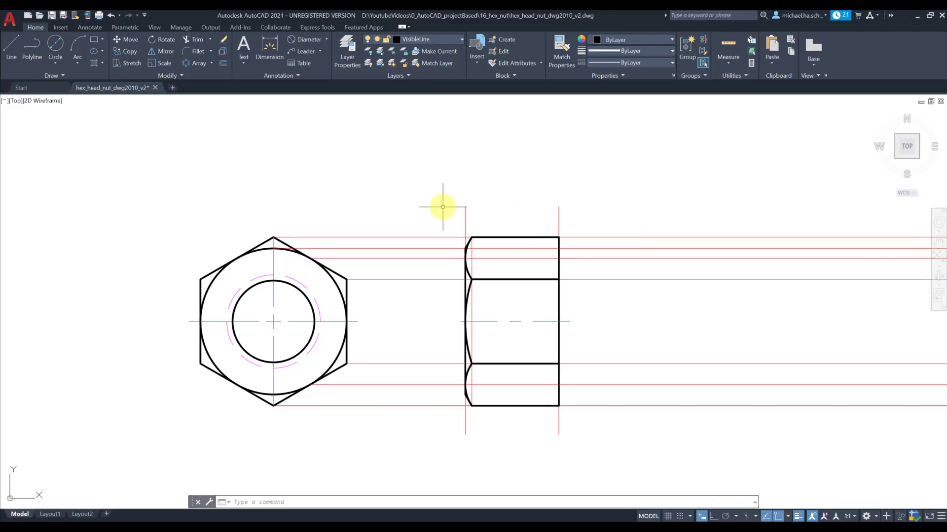
- On the Hidden layer, draw a horizontal line from the dashed thread circle's upper quadrant to beyond the side view's right edge
{"action": "left_click", "coordinate": [416, 40]}
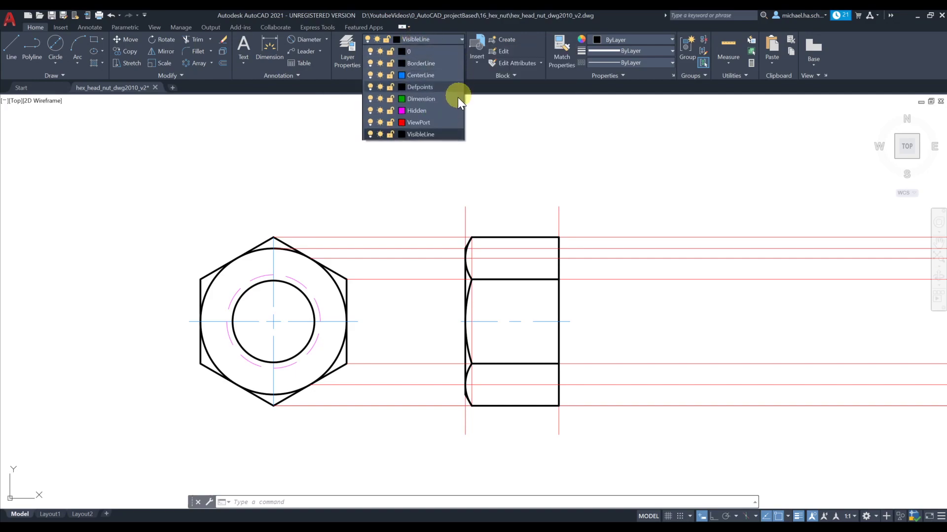
{"action": "left_click", "coordinate": [431, 111]}
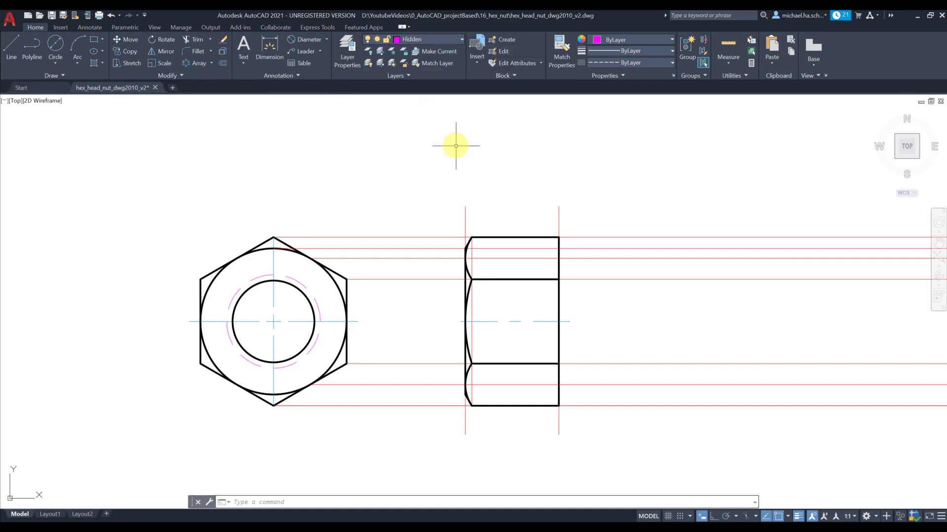
{"action": "left_click", "coordinate": [14, 45]}
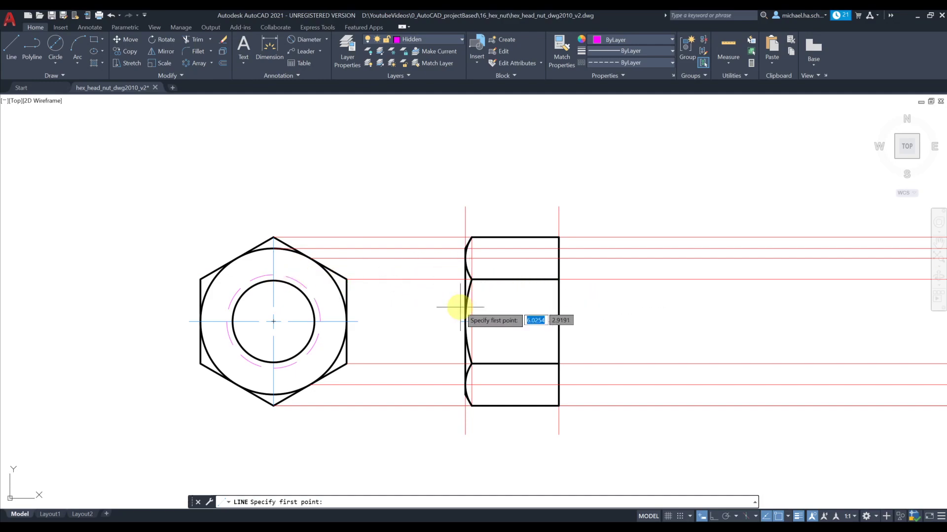
{"action": "left_click", "coordinate": [274, 274]}
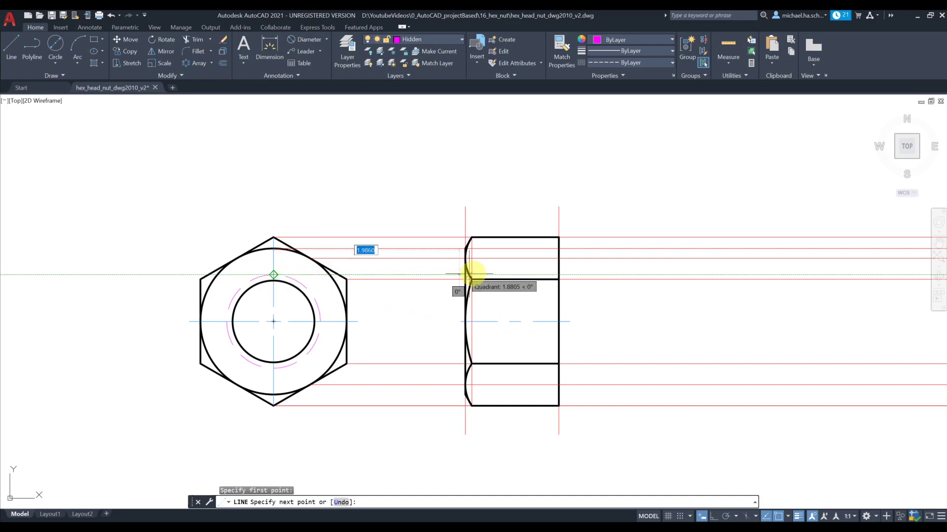
{"action": "left_click", "coordinate": [602, 275]}
{"action": "key", "text": "Return"}
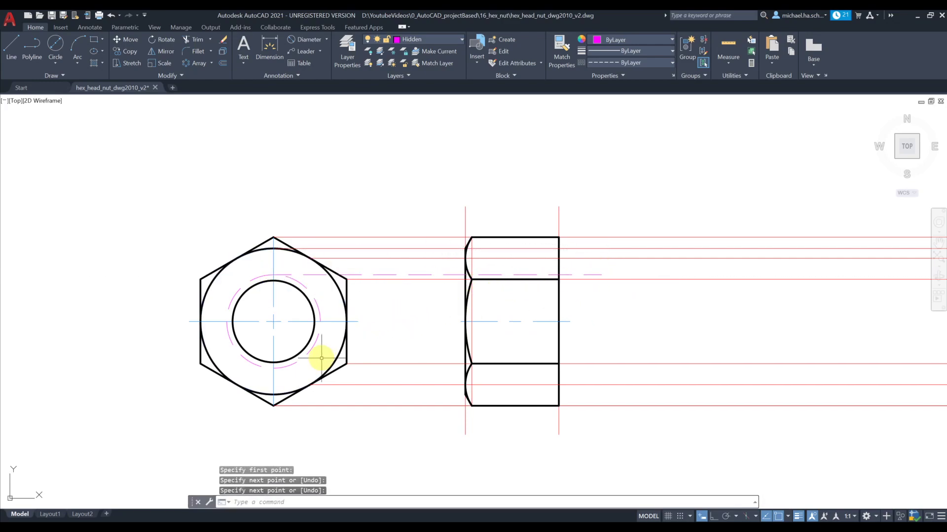
- Draw a horizontal hidden line from the dashed thread circle's lower quadrant to beyond the side view's right edge
{"action": "key", "text": "Return"}
{"action": "left_click", "coordinate": [273, 368]}
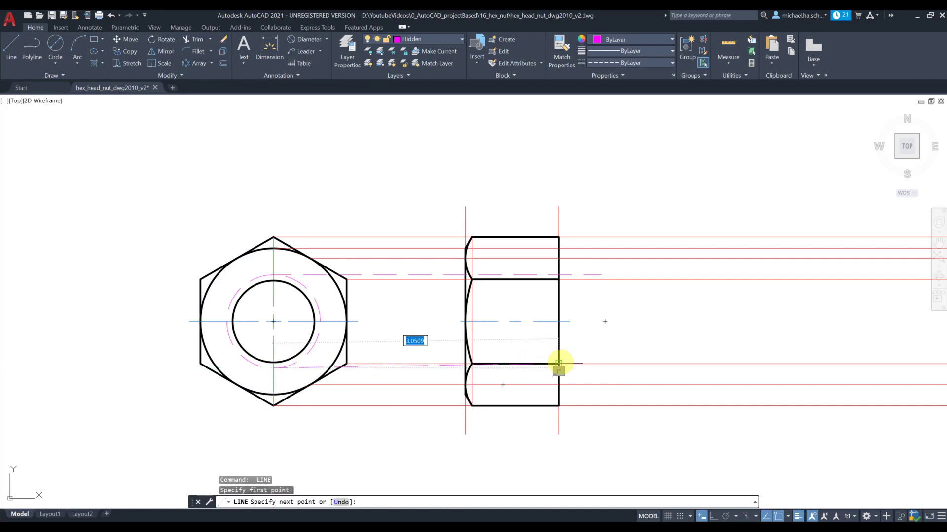
{"action": "left_click", "coordinate": [590, 367]}
{"action": "key", "text": "Return"}
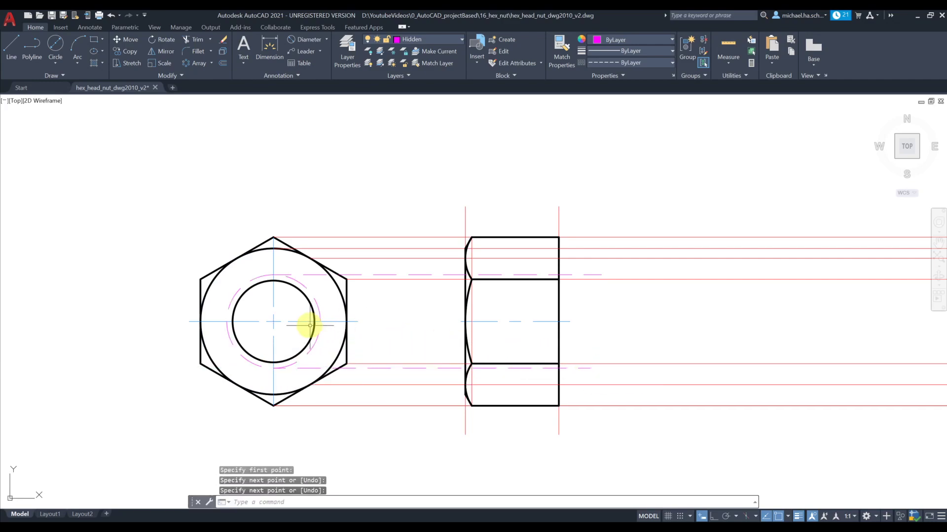
- Draw horizontal hidden lines from the hole circle's lower and upper quadrants to beyond the side view's right edge
{"action": "key", "text": "Return"}
{"action": "left_click", "coordinate": [273, 363]}
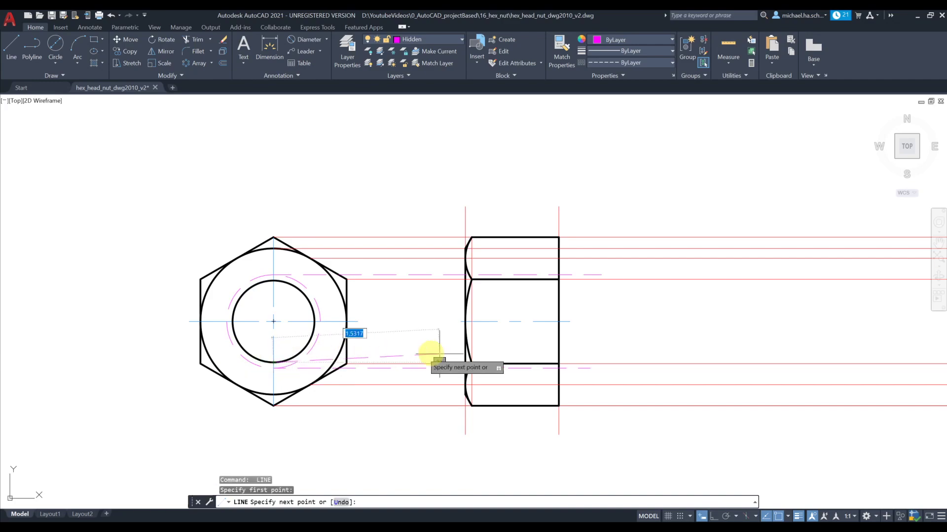
{"action": "left_click", "coordinate": [599, 363]}
{"action": "key", "text": "Return"}
{"action": "key", "text": "Return"}
{"action": "left_click", "coordinate": [273, 281]}
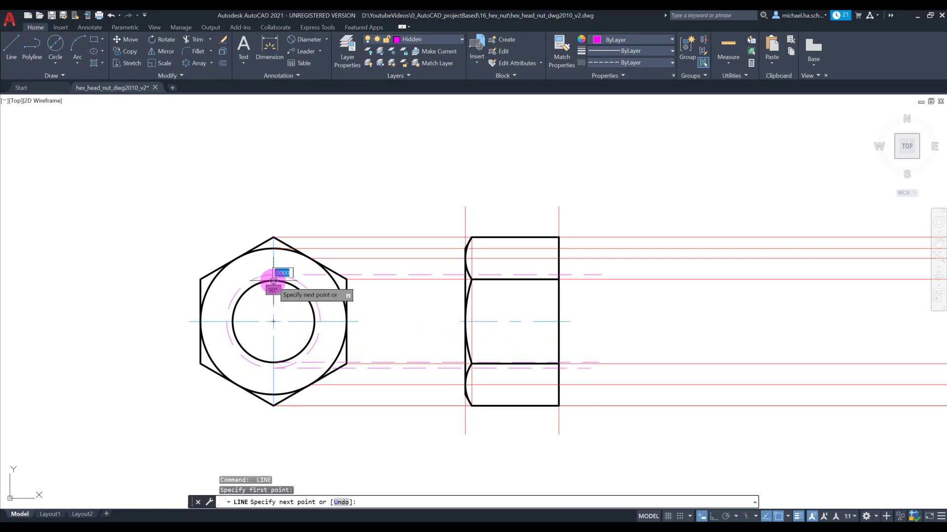
{"action": "left_click", "coordinate": [590, 280]}
{"action": "key", "text": "Escape"}
- Turn off the ViewPort layer to hide the red construction lines
{"action": "scroll", "coordinate": [556, 281], "scroll_direction": "up", "scroll_amount": 4}
{"action": "scroll", "coordinate": [555, 281], "scroll_direction": "down", "scroll_amount": 2}
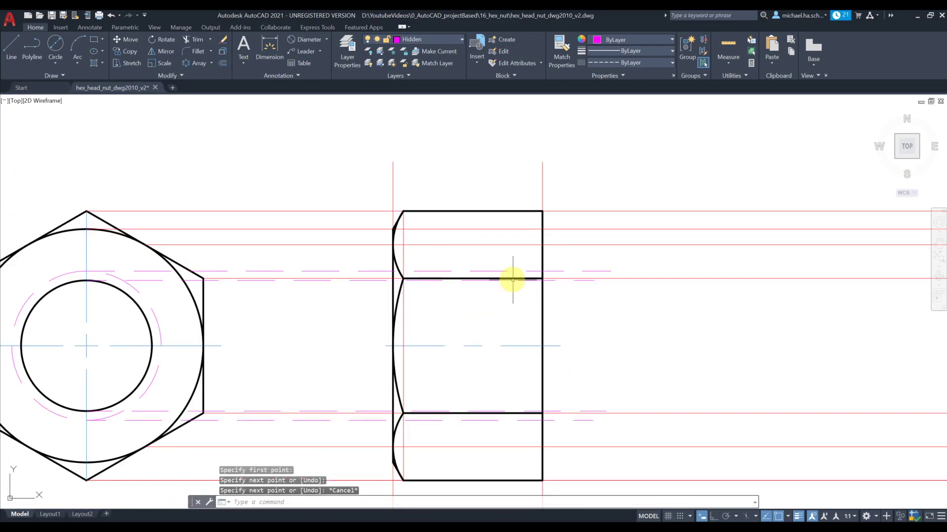
{"action": "left_click", "coordinate": [448, 39]}
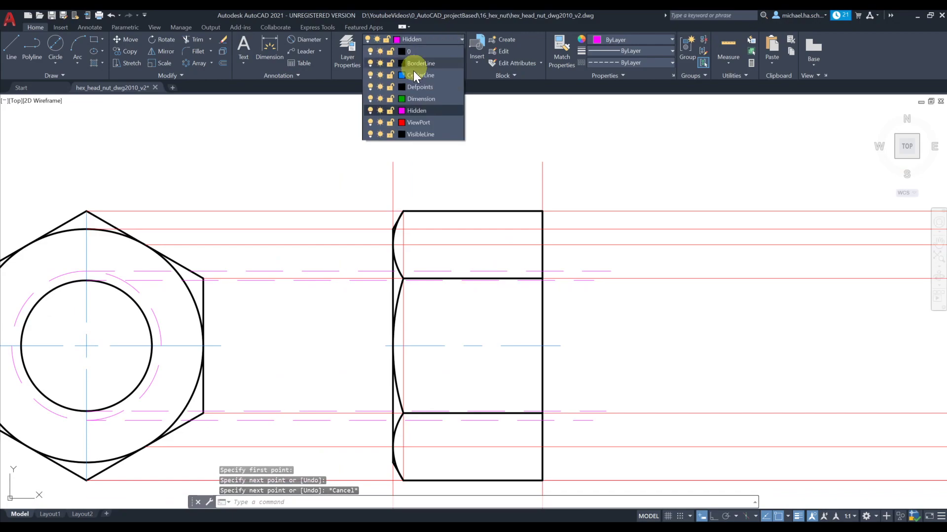
{"action": "left_click", "coordinate": [370, 122]}
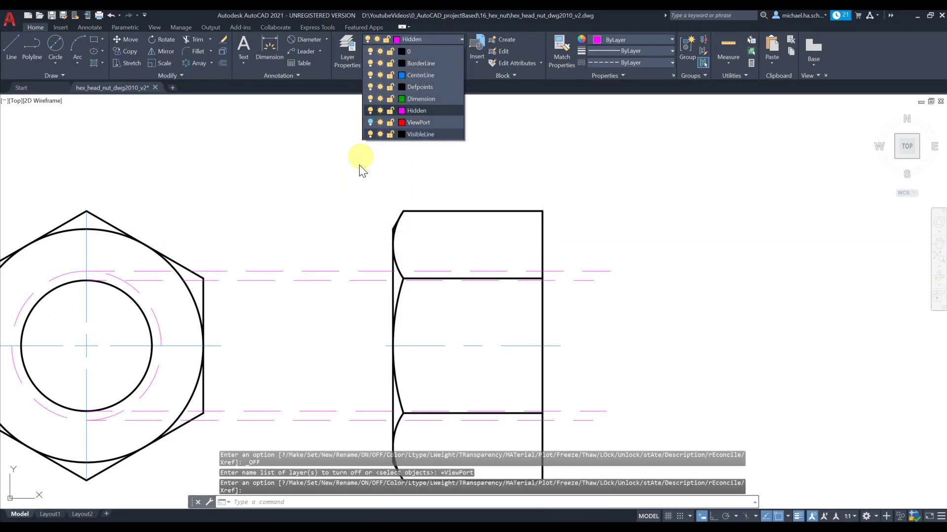
{"action": "left_click", "coordinate": [327, 192]}
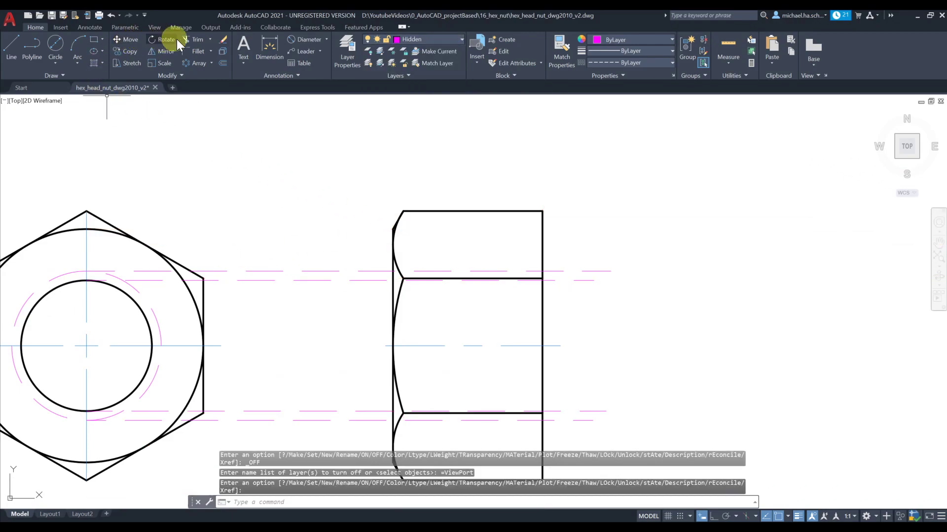
- Trim the projected hidden lines between the two views and beyond the side view's right edge
{"action": "left_click", "coordinate": [190, 39]}
{"action": "left_click_drag", "start_coordinate": [377, 264], "coordinate": [368, 286]}
{"action": "left_click_drag", "start_coordinate": [606, 253], "coordinate": [564, 437]}
{"action": "left_click_drag", "start_coordinate": [360, 395], "coordinate": [338, 430]}
{"action": "key", "text": "Escape"}
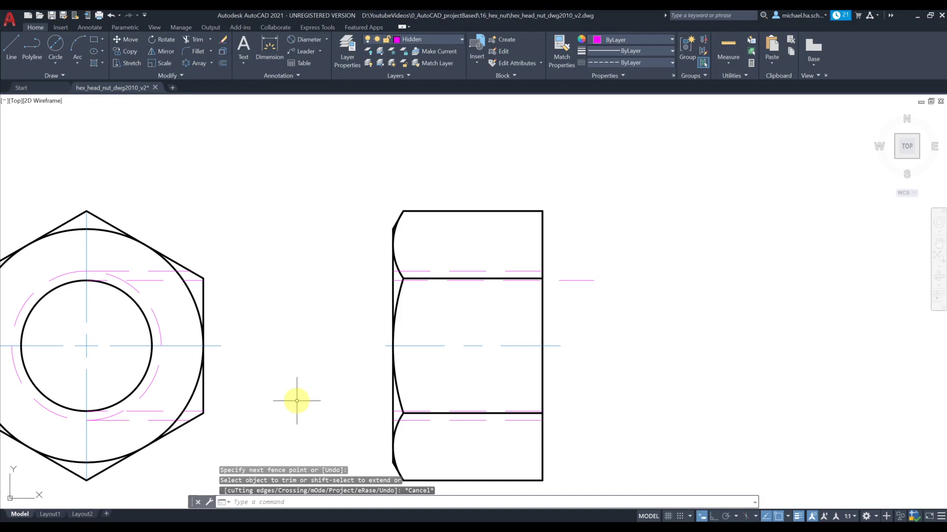
- Erase the four leftover hidden line segments running from the circle quadrants across the lower and upper parts of the hexagon view
{"action": "left_click", "coordinate": [160, 408]}
{"action": "left_click", "coordinate": [154, 423]}
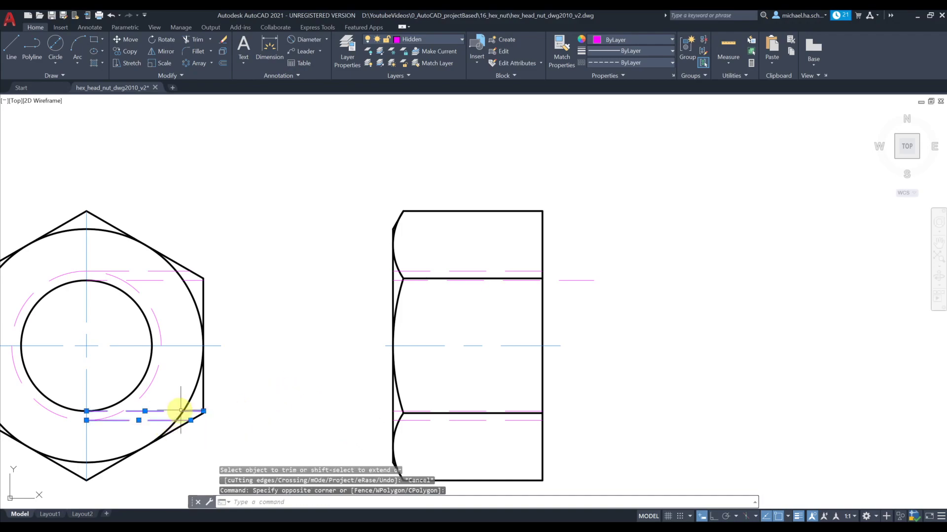
{"action": "key", "text": "Delete"}
{"action": "left_click", "coordinate": [157, 289]}
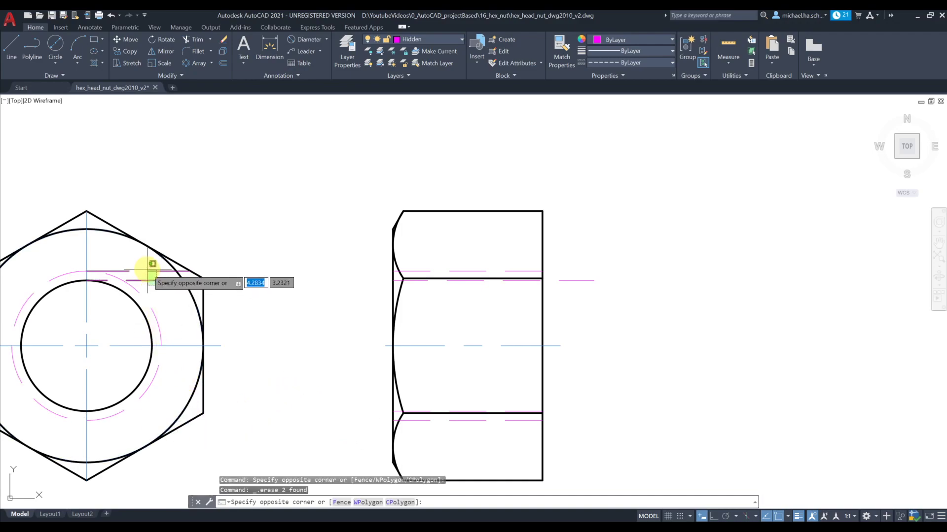
{"action": "left_click", "coordinate": [148, 269]}
{"action": "key", "text": "Delete"}
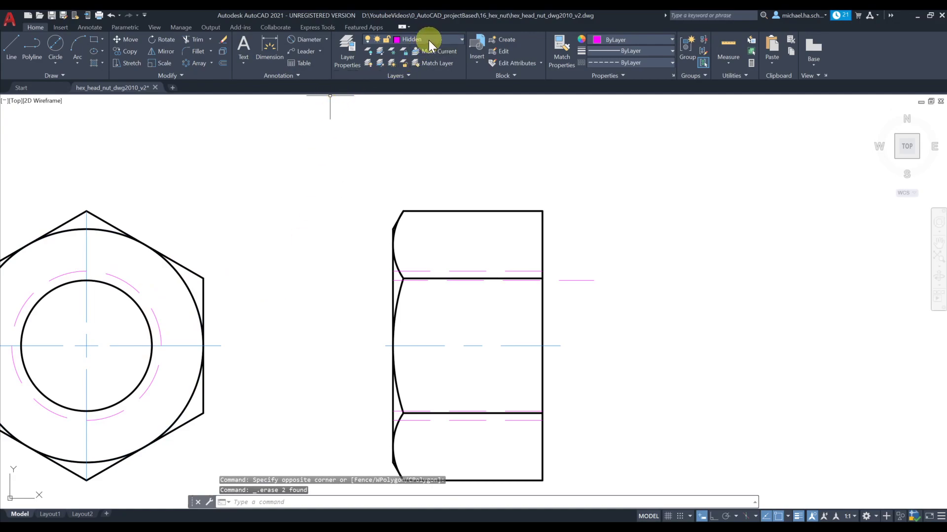
- Trim the leftover hidden line piece extending beyond the side view's right edge
{"action": "type", "text": "tr"}
{"action": "key", "text": "Return"}
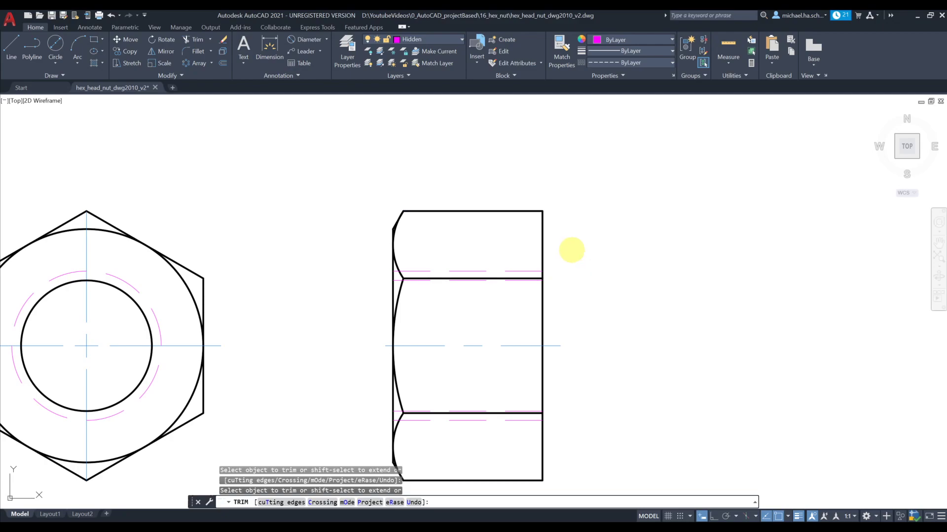
{"action": "key", "text": "Escape"}
- Examine the side view's hidden thread lines against the solid face edges and the hole circle in the hexagon view
{"action": "scroll", "coordinate": [567, 247], "scroll_direction": "down", "scroll_amount": 2}
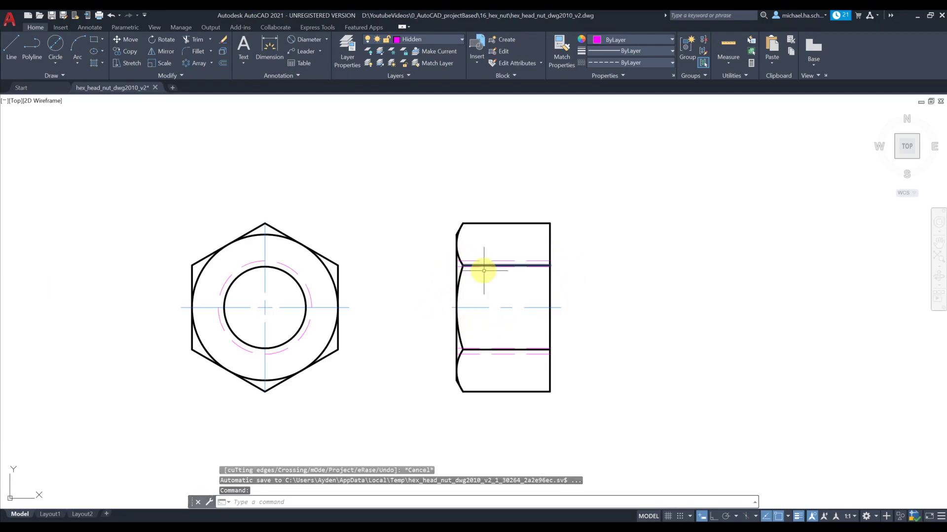
{"action": "scroll", "coordinate": [487, 270], "scroll_direction": "up", "scroll_amount": 2}
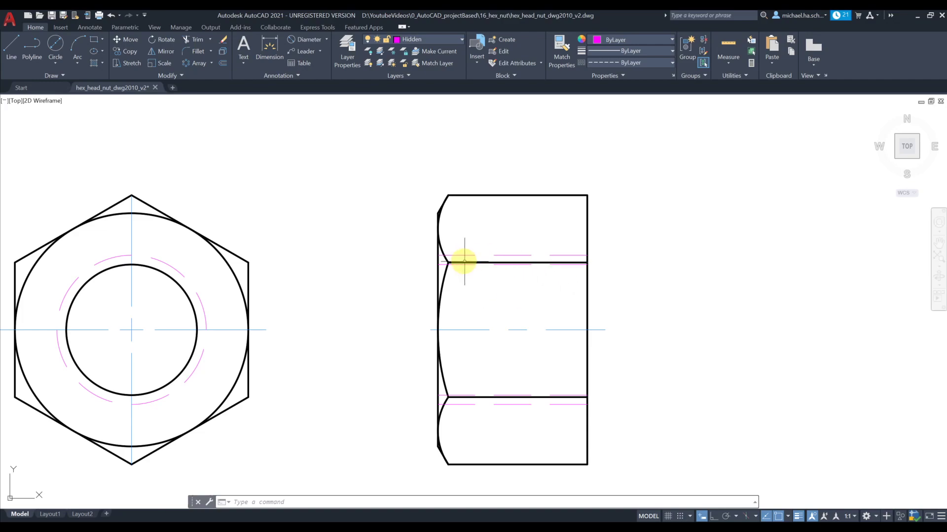
{"action": "scroll", "coordinate": [464, 261], "scroll_direction": "up", "scroll_amount": 2}
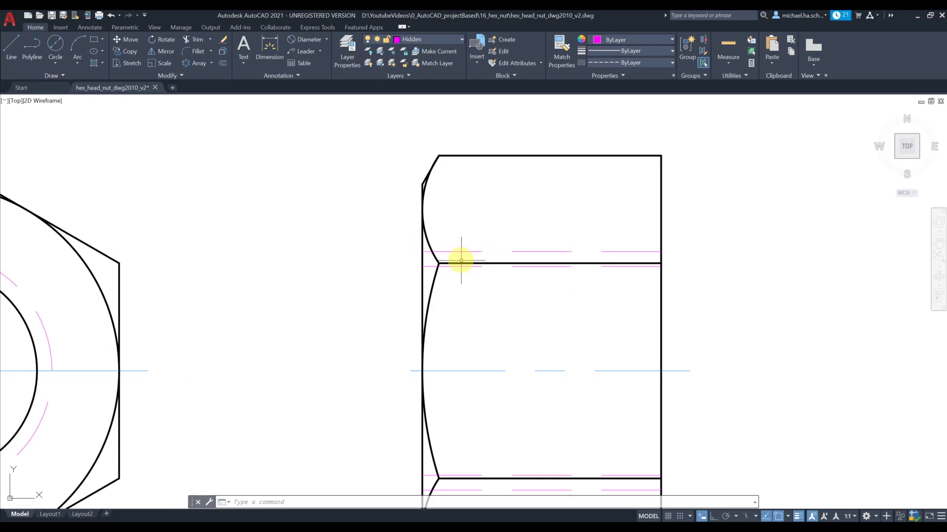
{"action": "scroll", "coordinate": [461, 260], "scroll_direction": "down", "scroll_amount": 2}
{"action": "scroll", "coordinate": [518, 277], "scroll_direction": "down", "scroll_amount": 2}
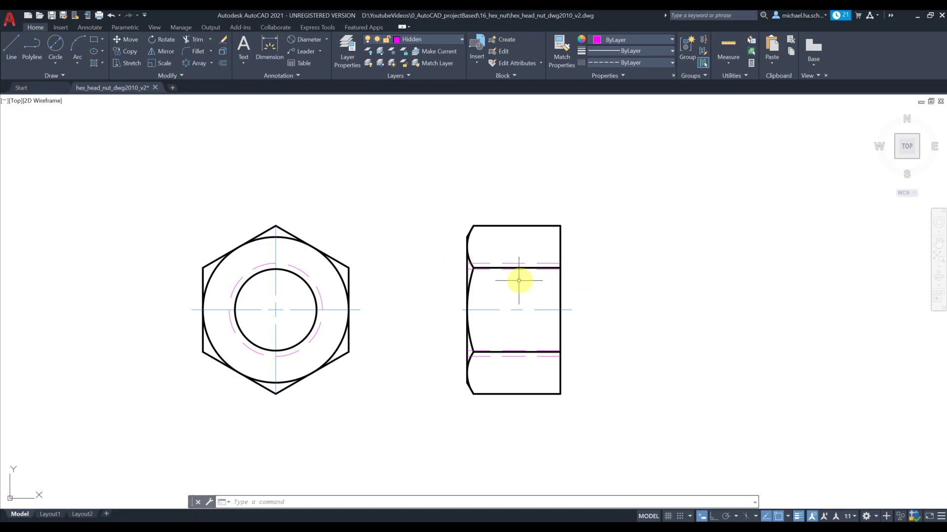
{"action": "scroll", "coordinate": [490, 272], "scroll_direction": "up", "scroll_amount": 2}
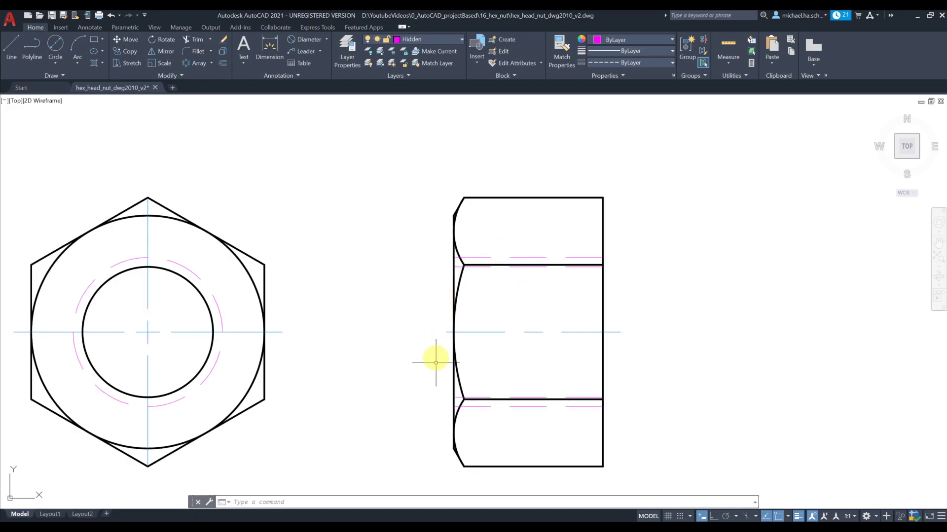
{"action": "left_click", "coordinate": [209, 354]}
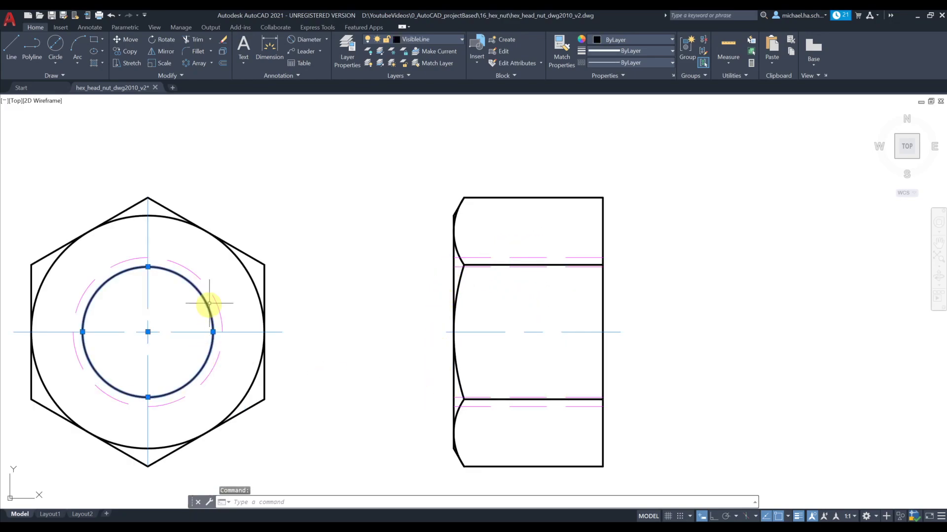
{"action": "key", "text": "Escape"}
{"action": "scroll", "coordinate": [300, 318], "scroll_direction": "down", "scroll_amount": 4}
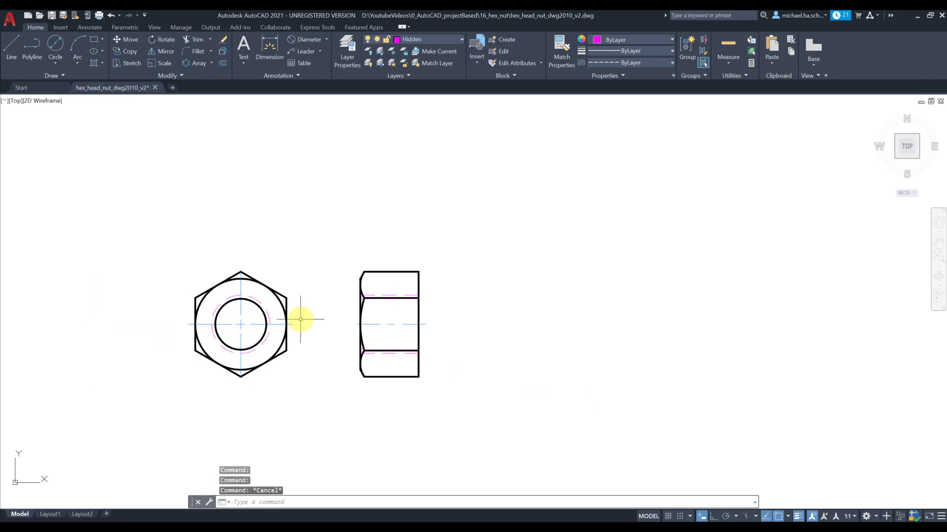
{"action": "middle_click_drag", "start_coordinate": [278, 267], "coordinate": [338, 300]}
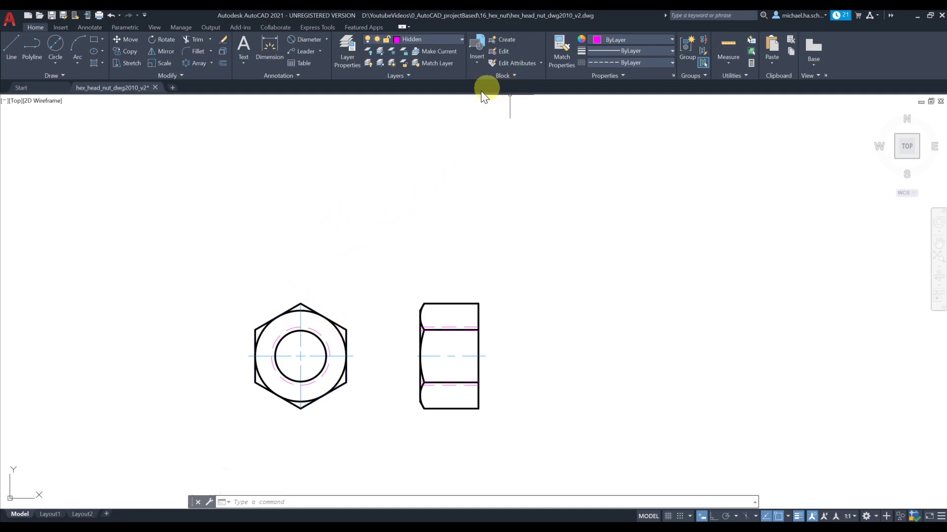
- Turn the ViewPort layer on to show the red construction lines
{"action": "left_click", "coordinate": [435, 39]}
{"action": "left_click", "coordinate": [370, 122]}
{"action": "middle_click_drag", "start_coordinate": [323, 203], "coordinate": [332, 190]}
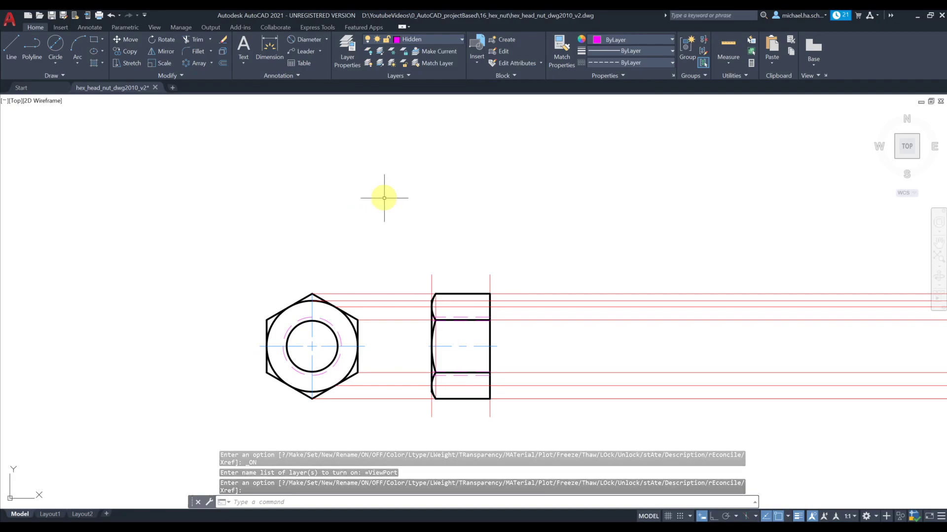
- Draw a line up from the upper end of the side view's left construction line, continuing horizontally left past the hexagon view
{"action": "type", "text": "l"}
{"action": "key", "text": "Return"}
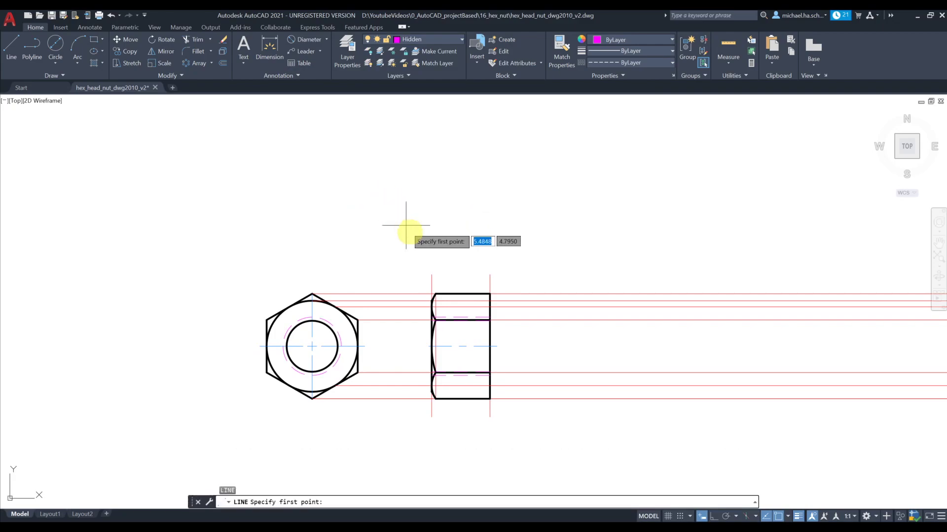
{"action": "left_click", "coordinate": [431, 274]}
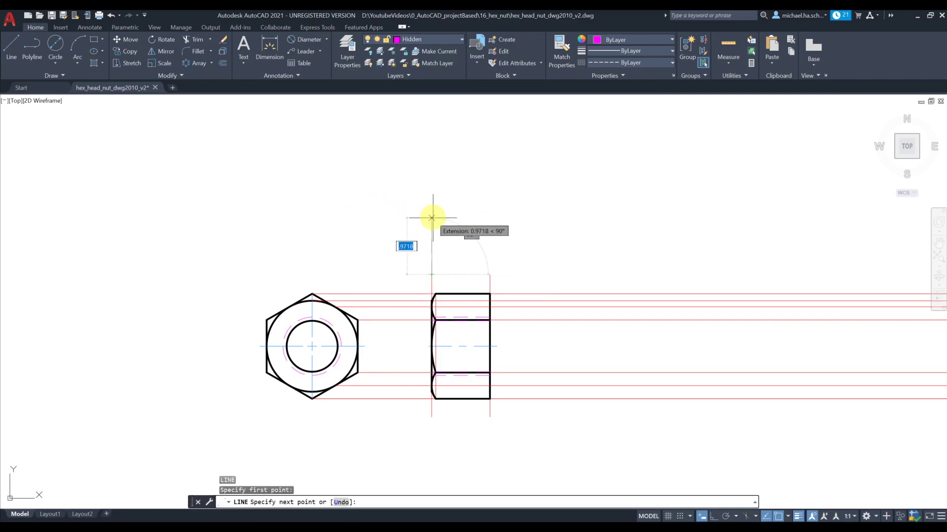
{"action": "left_click", "coordinate": [431, 225]}
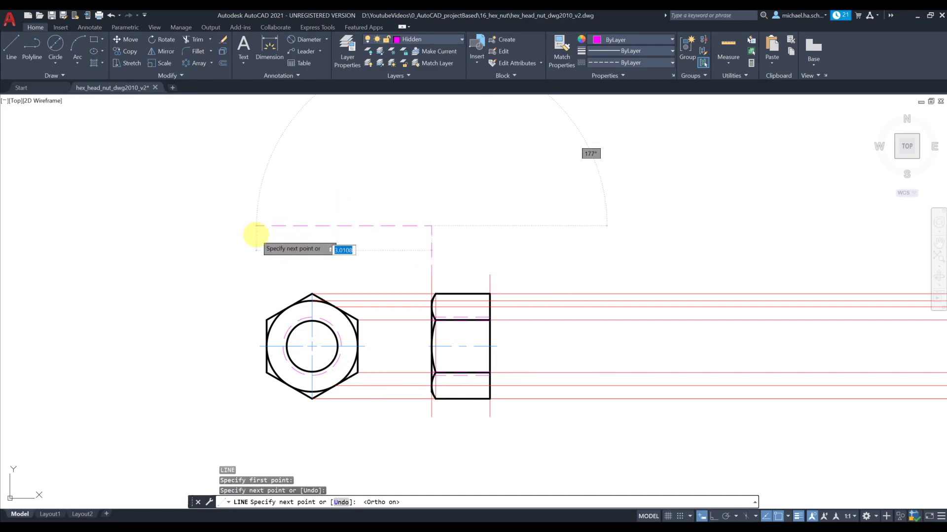
{"action": "key", "text": "F8"}
{"action": "left_click", "coordinate": [213, 253]}
{"action": "key", "text": "Escape"}
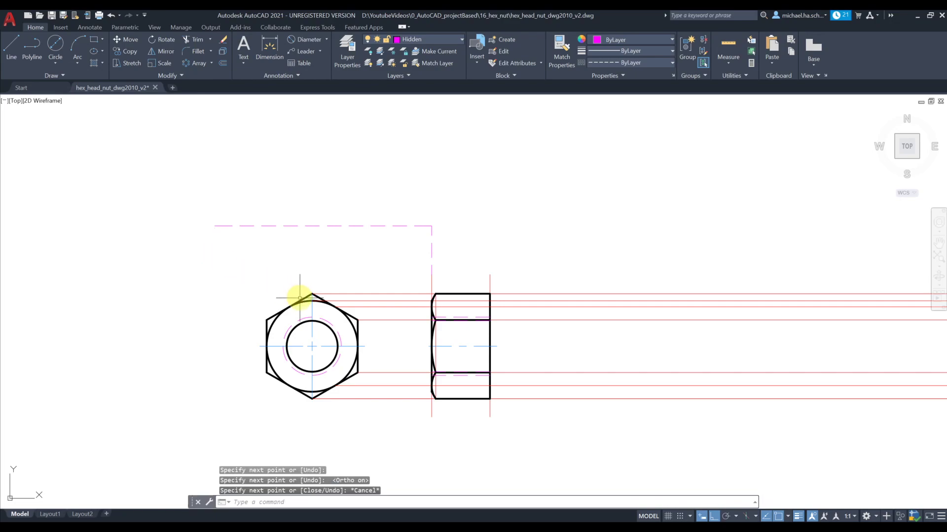
- Move the two new dashed lines to the ViewPort layer and make ViewPort the current layer
{"action": "left_click", "coordinate": [450, 213]}
{"action": "left_click", "coordinate": [409, 237]}
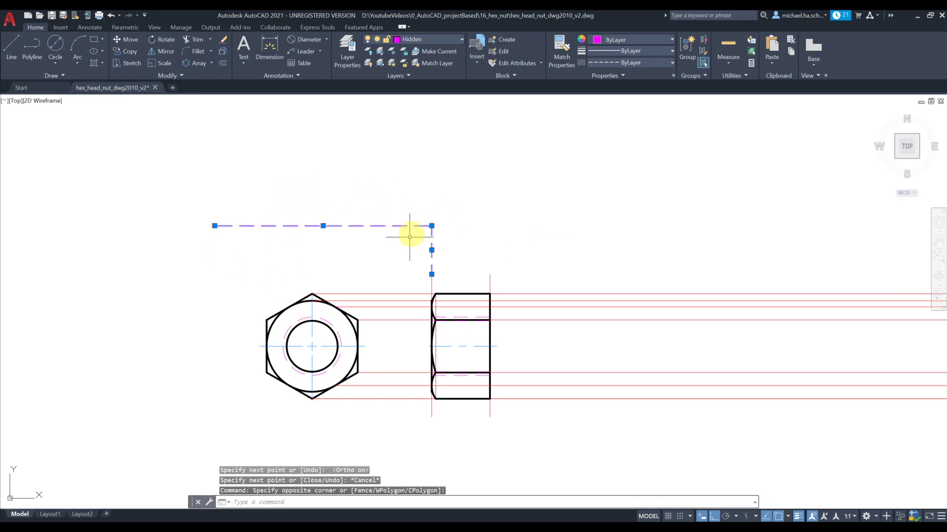
{"action": "left_click", "coordinate": [428, 43]}
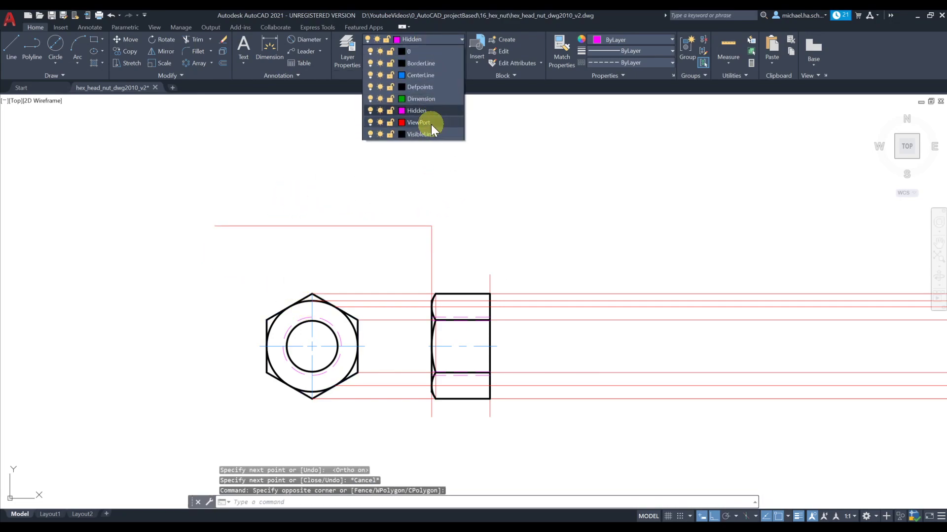
{"action": "left_click", "coordinate": [431, 124]}
{"action": "key", "text": "Escape"}
{"action": "key", "text": "Escape"}
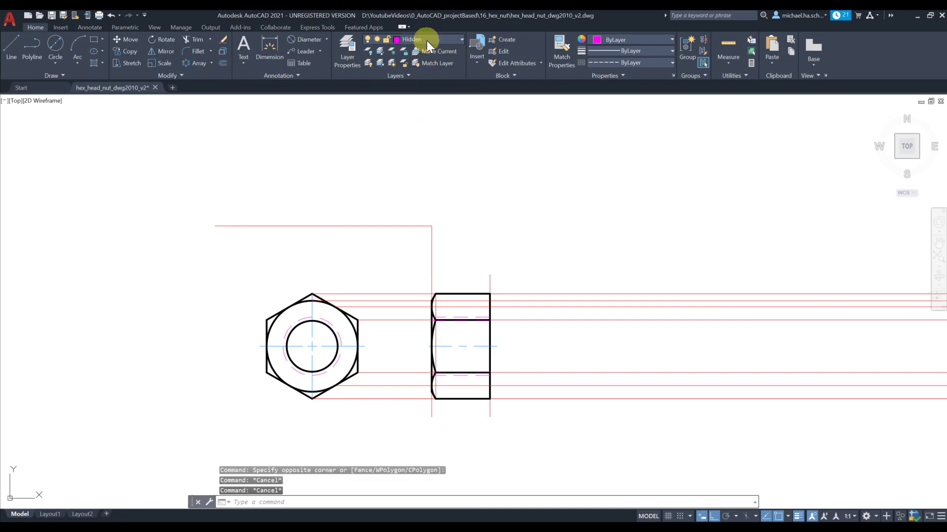
{"action": "left_click", "coordinate": [427, 42]}
{"action": "left_click", "coordinate": [432, 121]}
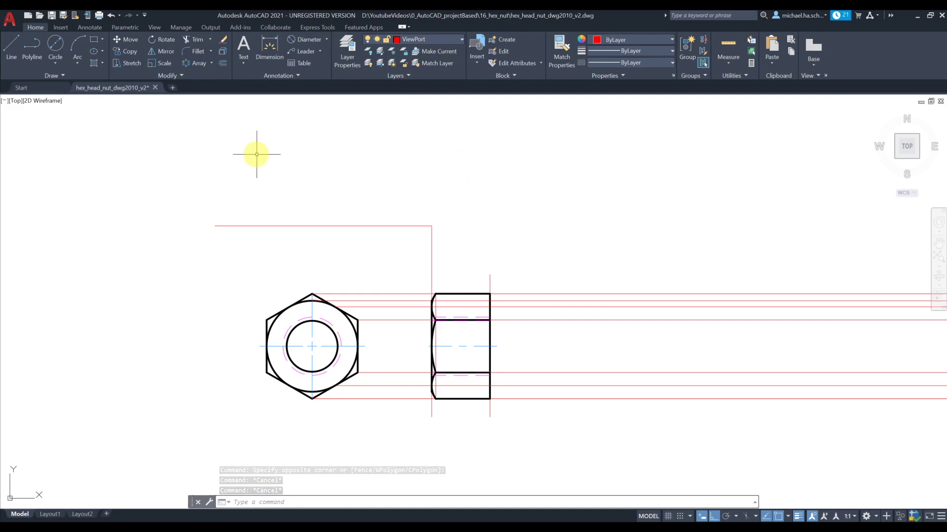
- Draw vertical rays upward from the hexagon's upper-left and upper-right corners
{"action": "type", "text": "ray"}
{"action": "key", "text": "Return"}
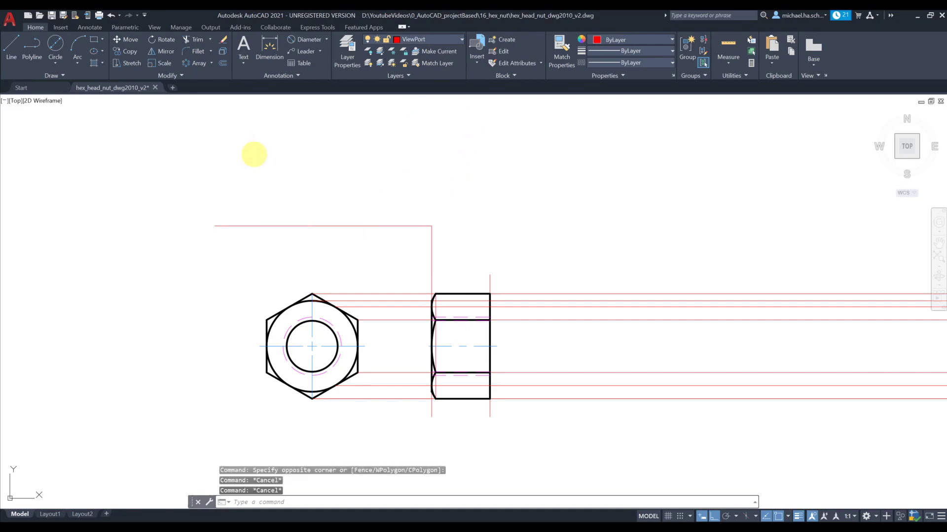
{"action": "left_click", "coordinate": [266, 320]}
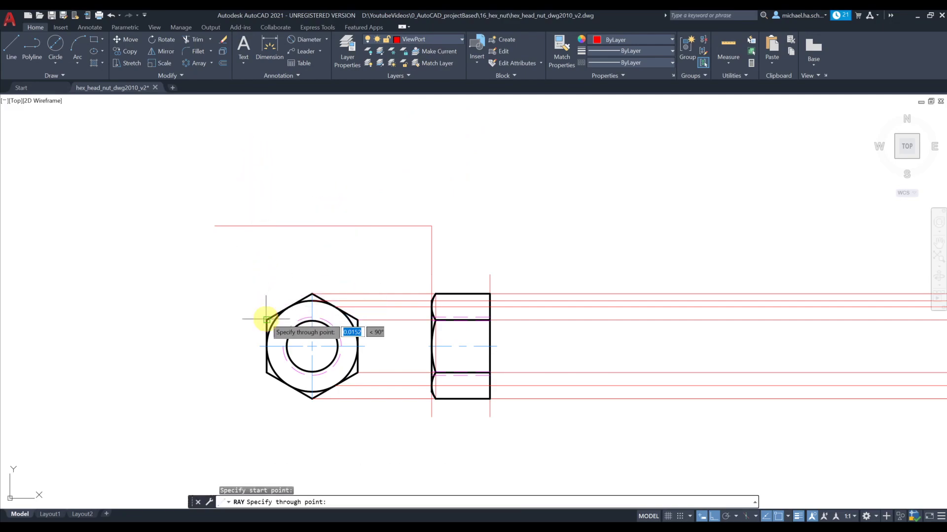
{"action": "left_click", "coordinate": [266, 169]}
{"action": "key", "text": "Return"}
{"action": "key", "text": "Return"}
{"action": "left_click", "coordinate": [357, 319]}
{"action": "left_click", "coordinate": [360, 186]}
{"action": "key", "text": "Return"}
- Draw a vertical ray upward from the hexagon's top vertex
{"action": "key", "text": "Return"}
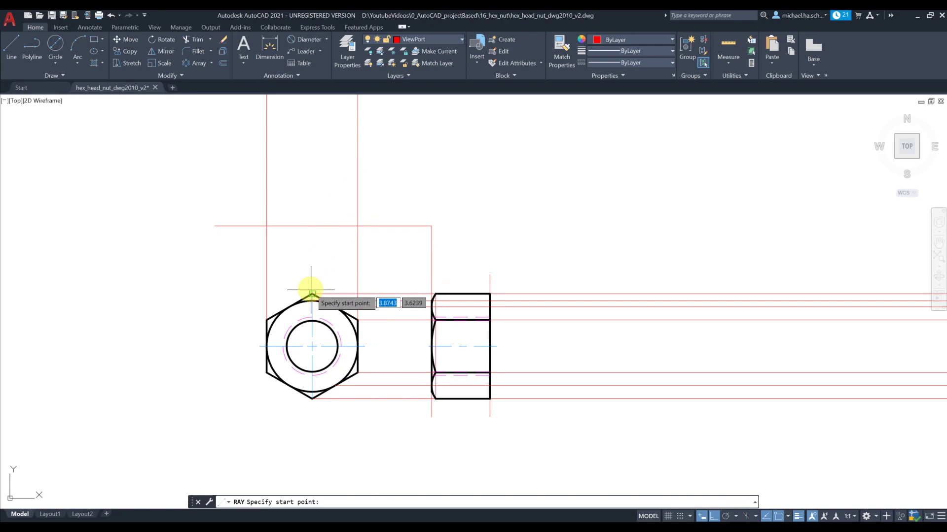
{"action": "left_click", "coordinate": [311, 291]}
{"action": "left_click", "coordinate": [314, 187]}
{"action": "key", "text": "Return"}
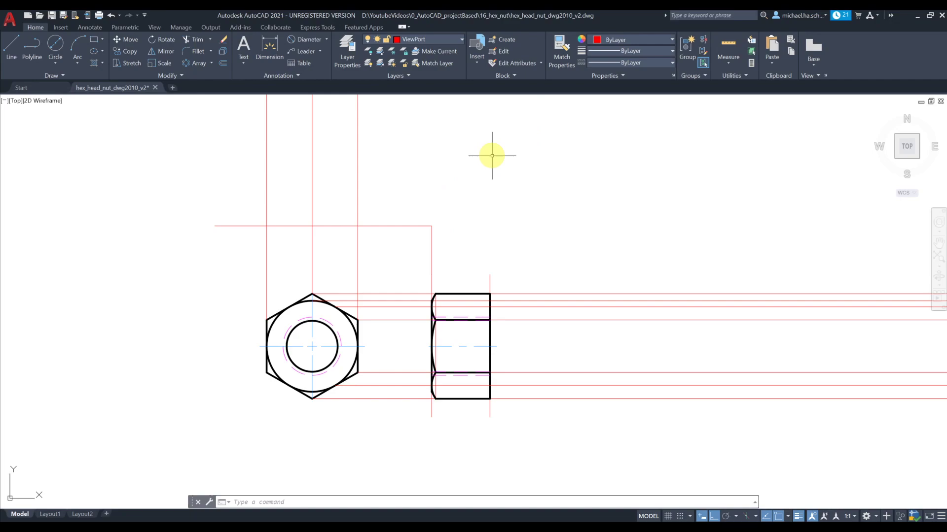
- Draw a 45° miter line about 2.74 units long, up and right from the corner of the two construction lines above the side view
{"action": "type", "text": "l"}
{"action": "key", "text": "Return"}
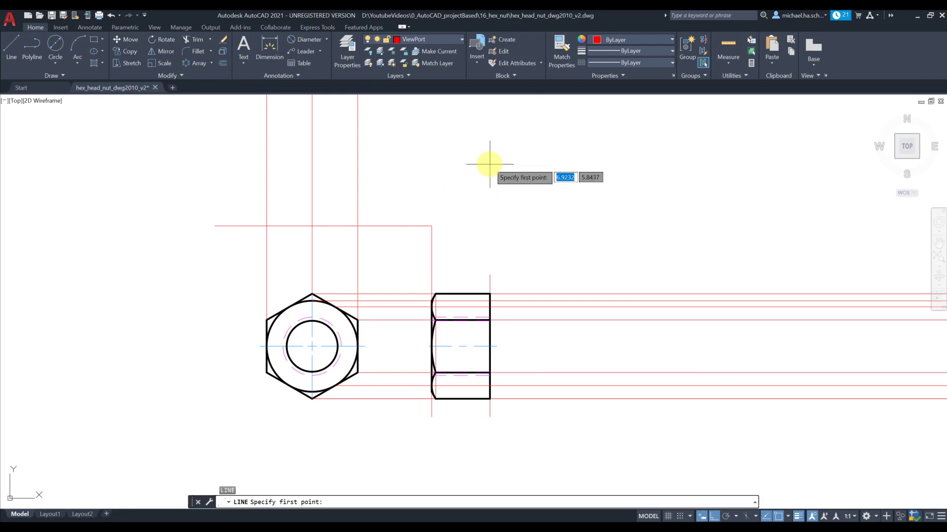
{"action": "left_click", "coordinate": [431, 225]}
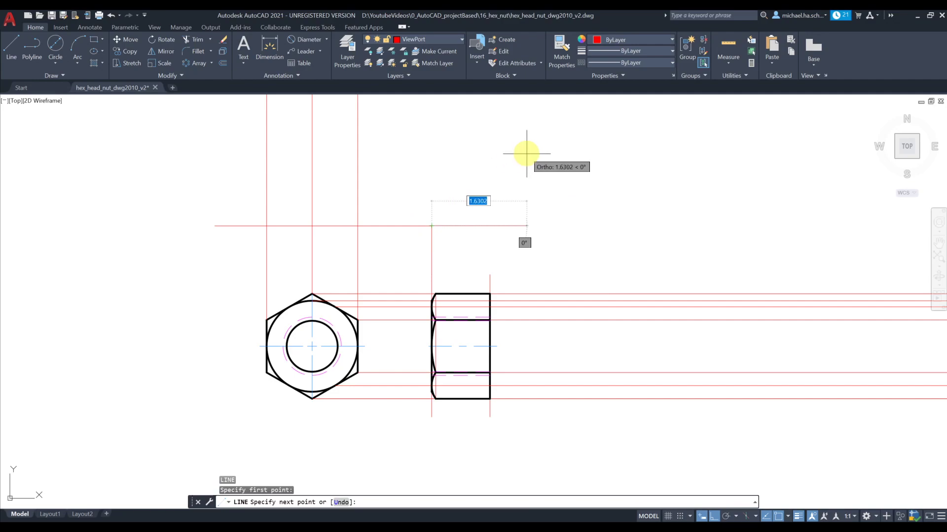
{"action": "key", "text": "F8"}
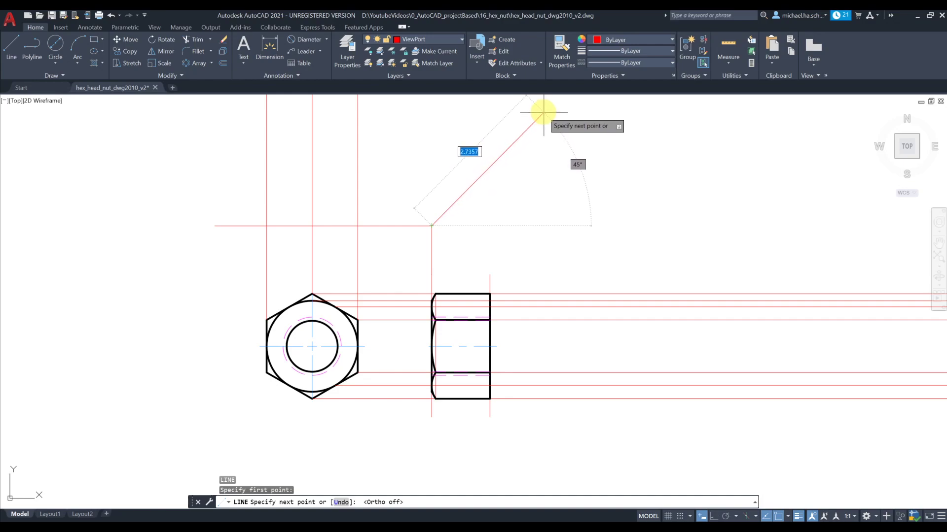
{"action": "key", "text": "Tab"}
{"action": "key", "text": "Tab"}
{"action": "key", "text": "Tab"}
{"action": "left_click", "coordinate": [542, 112]}
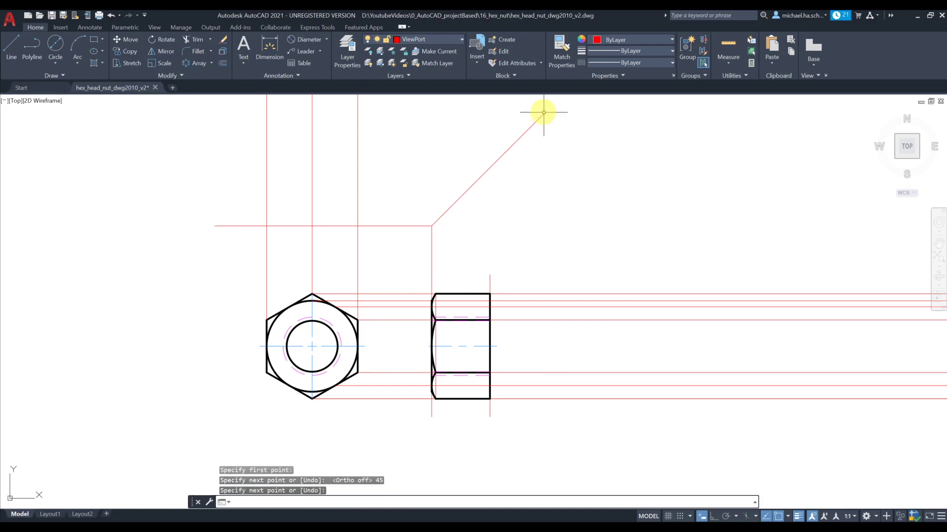
{"action": "key", "text": "Return"}
- Draw a vertical line from the upper end of the side view's right construction line to beyond the 45° miter line
{"action": "right_click", "coordinate": [507, 188]}
{"action": "left_click", "coordinate": [526, 209]}
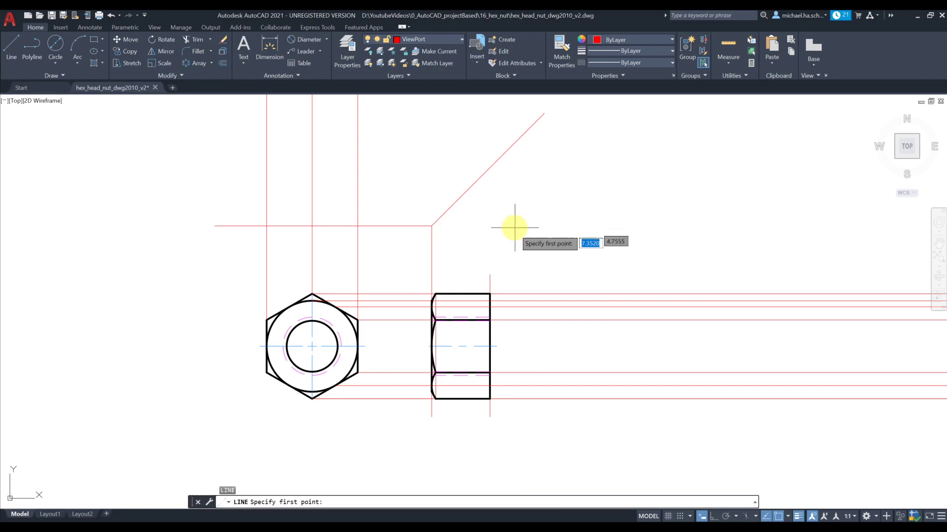
{"action": "left_click", "coordinate": [491, 275]}
{"action": "left_click", "coordinate": [490, 135]}
{"action": "key", "text": "Return"}
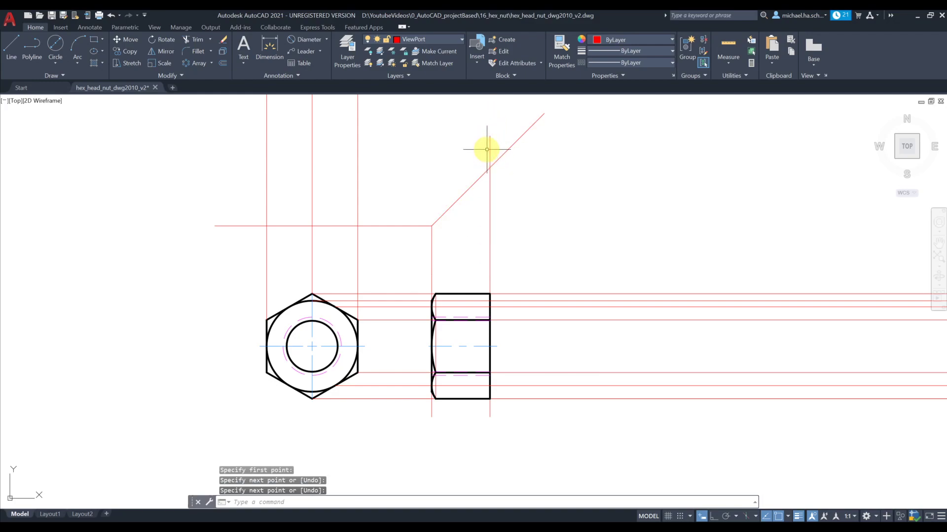
- Draw a horizontal line from the miter line's intersection with the right vertical construction line to beyond the leftmost ray
{"action": "key", "text": "Return"}
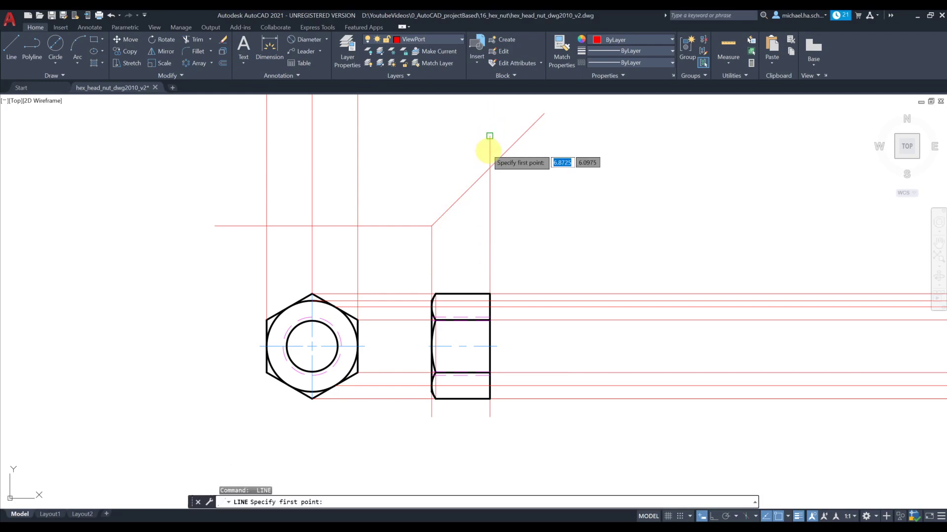
{"action": "left_click", "coordinate": [489, 168]}
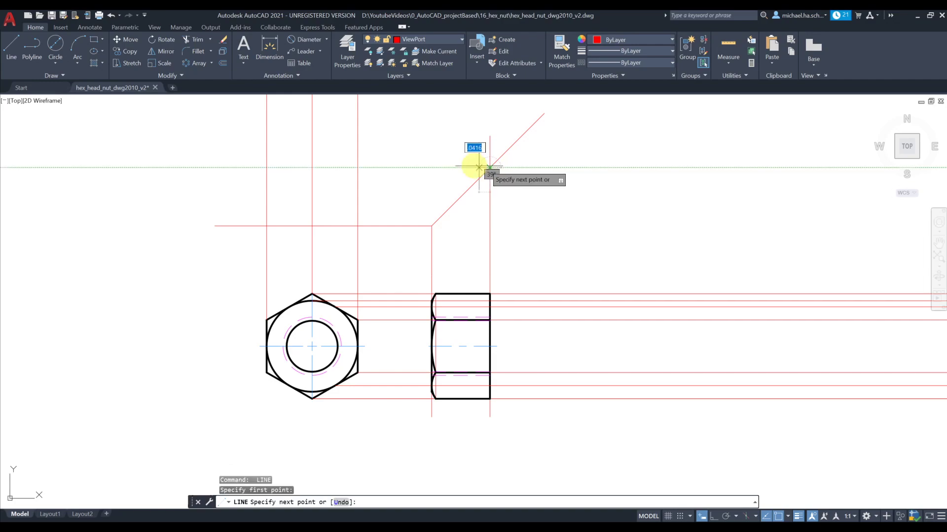
{"action": "left_click", "coordinate": [208, 167]}
{"action": "key", "text": "Escape"}
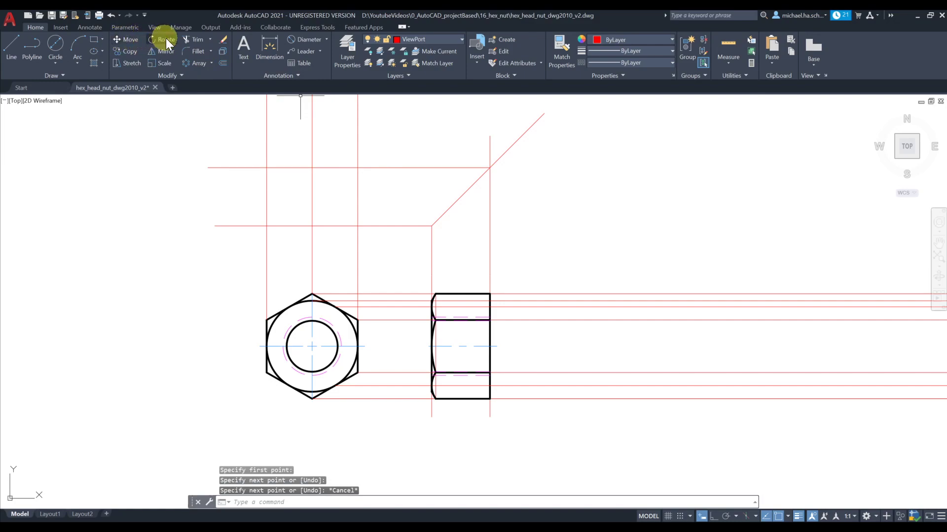
- Trim the three vertical rays above the upper horizontal construction line
{"action": "left_click", "coordinate": [194, 39]}
{"action": "left_click", "coordinate": [245, 132]}
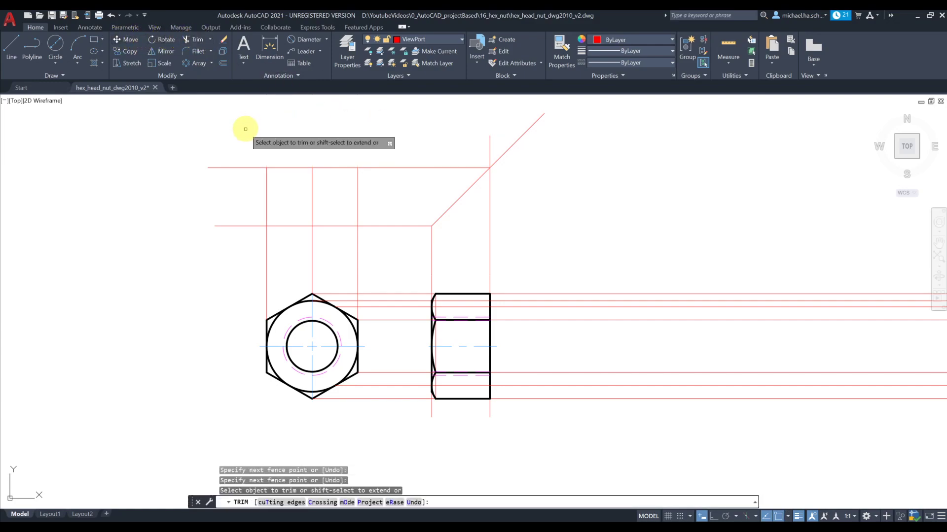
- Trim the two horizontal construction lines beyond the leftmost ray, and the miter line and vertical line beyond their upper intersection
{"action": "left_click", "coordinate": [236, 219]}
{"action": "key", "text": "Return"}
{"action": "left_click", "coordinate": [548, 143]}
{"action": "left_click", "coordinate": [481, 142]}
{"action": "key", "text": "Return"}
{"action": "key", "text": "Escape"}
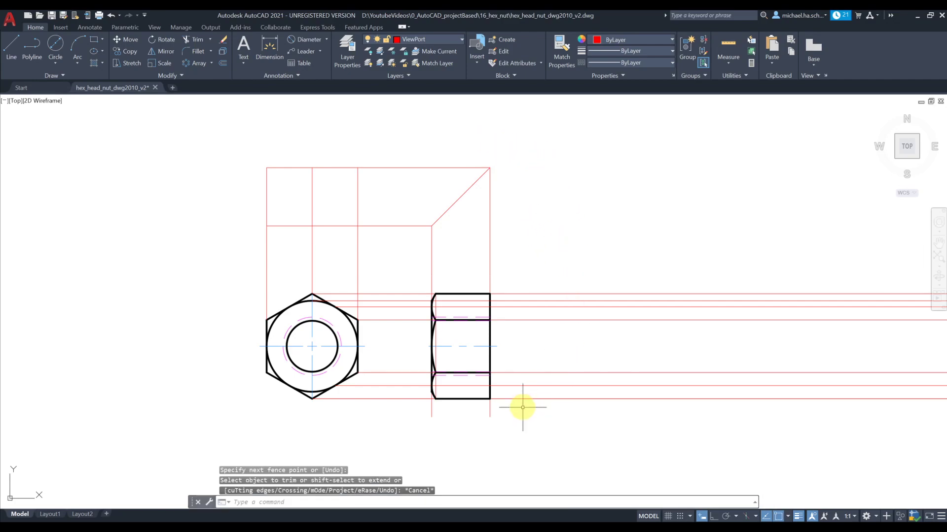
- Trim the ends of the two vertical construction lines that extend below the side view
{"action": "key", "text": "Return"}
{"action": "left_click", "coordinate": [505, 414]}
{"action": "left_click", "coordinate": [402, 412]}
{"action": "key", "text": "Return"}
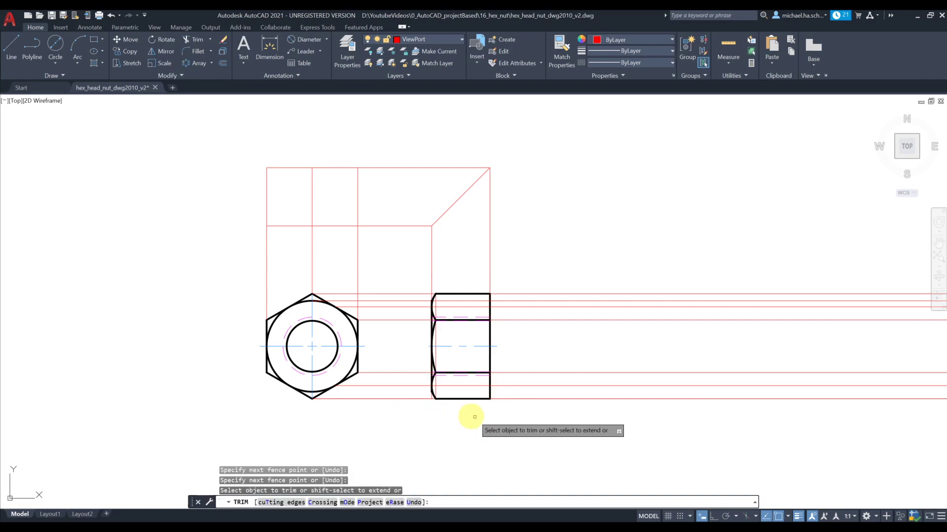
{"action": "key", "text": "Escape"}
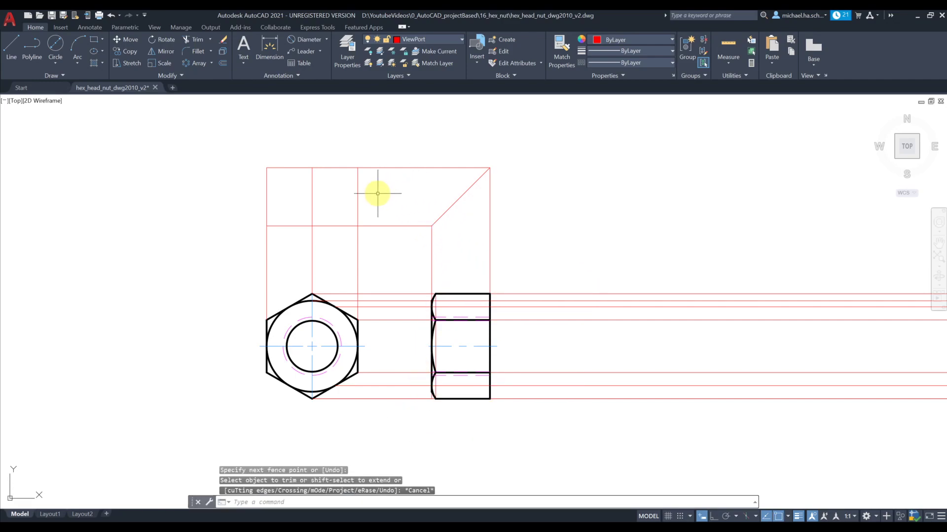
- On the VisibleLine layer, draw the top view's 1.5625 by 1.0000 rectangle between the outer construction line intersections above the front view
{"action": "left_click", "coordinate": [438, 39]}
{"action": "left_click", "coordinate": [420, 132]}
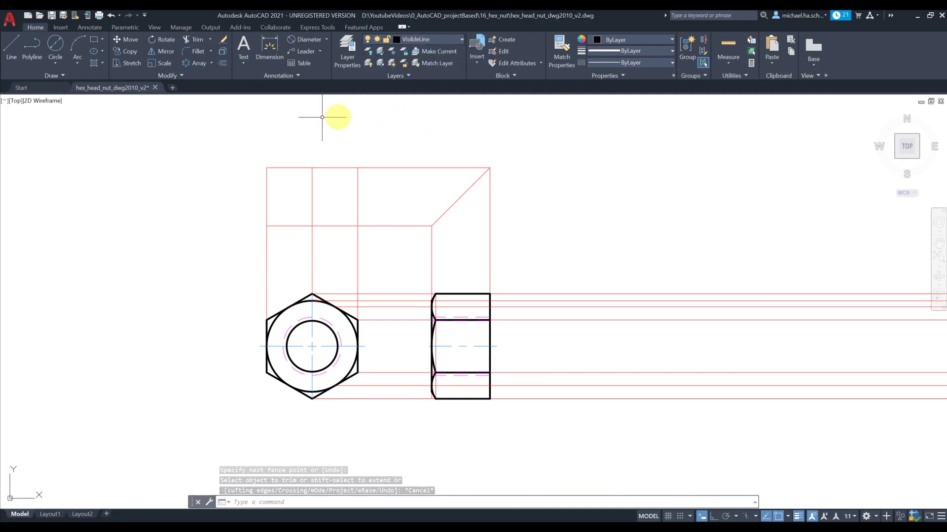
{"action": "left_click", "coordinate": [93, 39]}
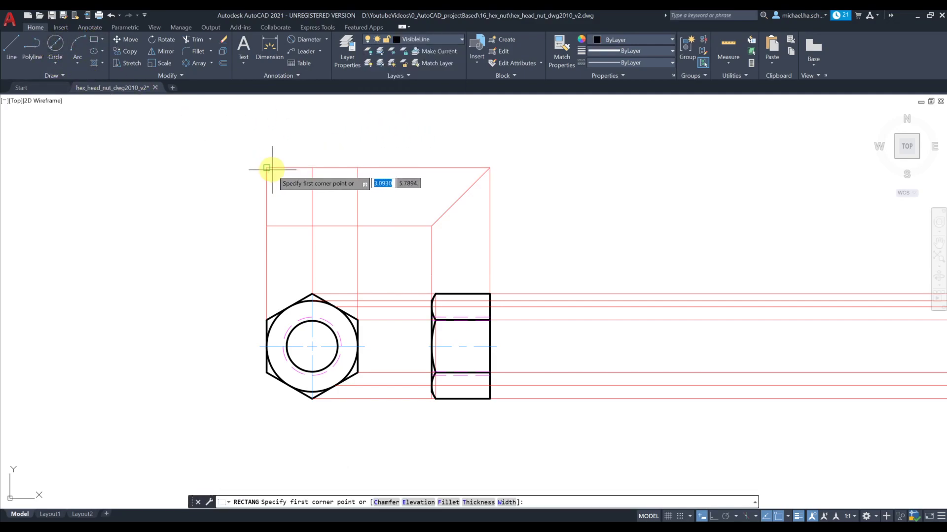
{"action": "left_click", "coordinate": [266, 168]}
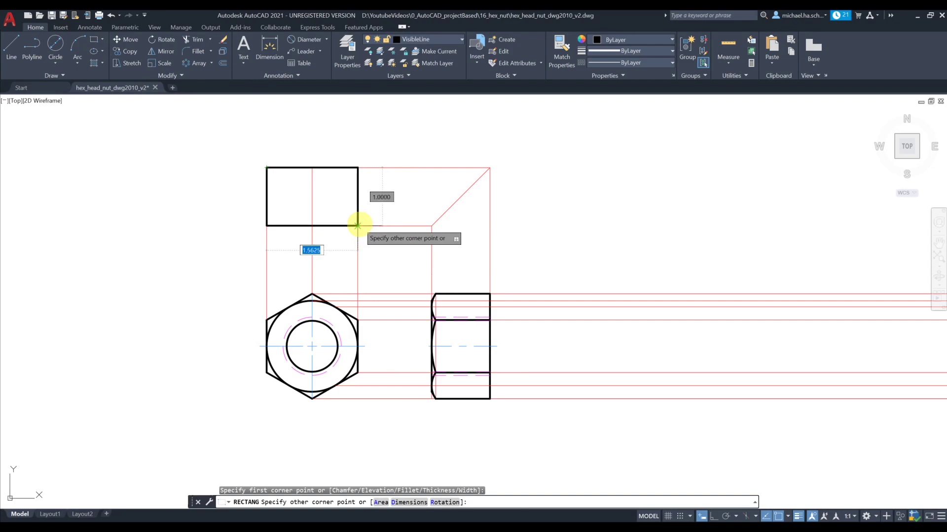
{"action": "left_click", "coordinate": [357, 225]}
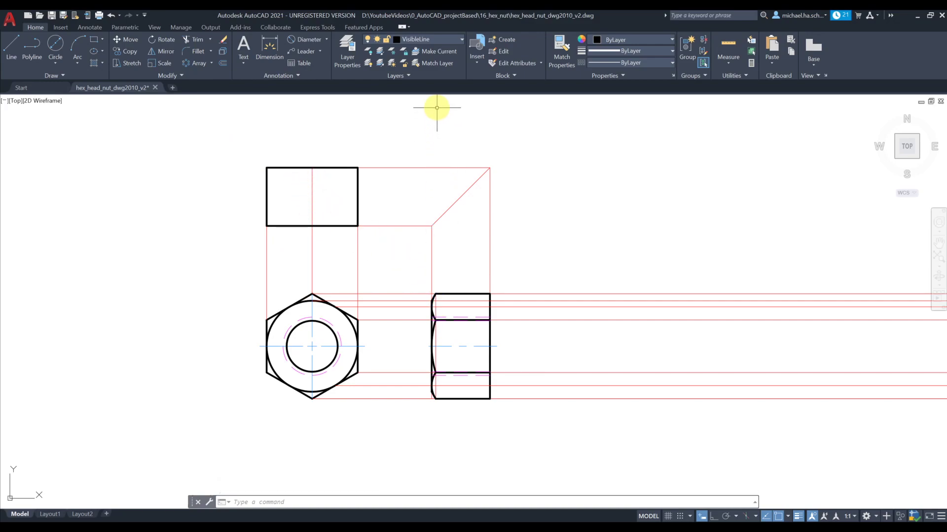
- On the ViewPort layer, draw a vertical line about 1.4 units long from the side view's upper chamfer corner past the miter line
{"action": "left_click", "coordinate": [433, 41]}
{"action": "left_click", "coordinate": [425, 123]}
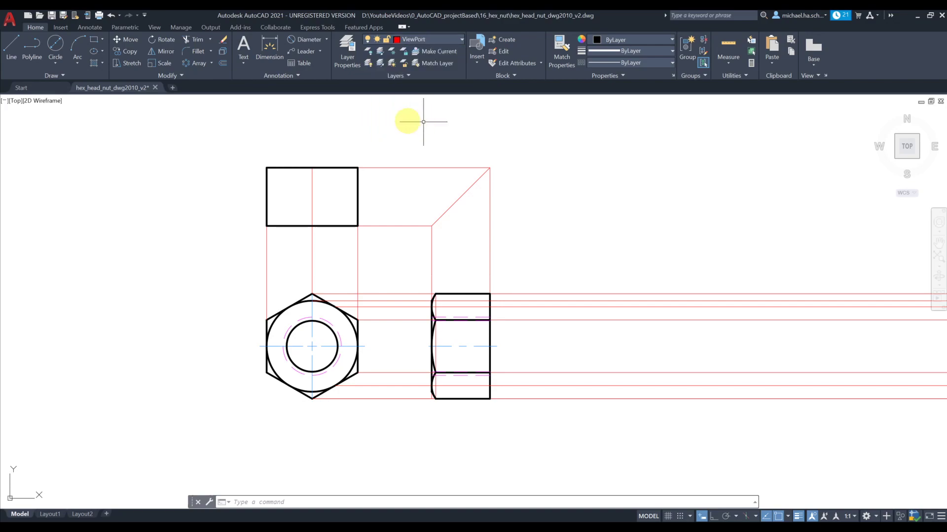
{"action": "left_click", "coordinate": [11, 45]}
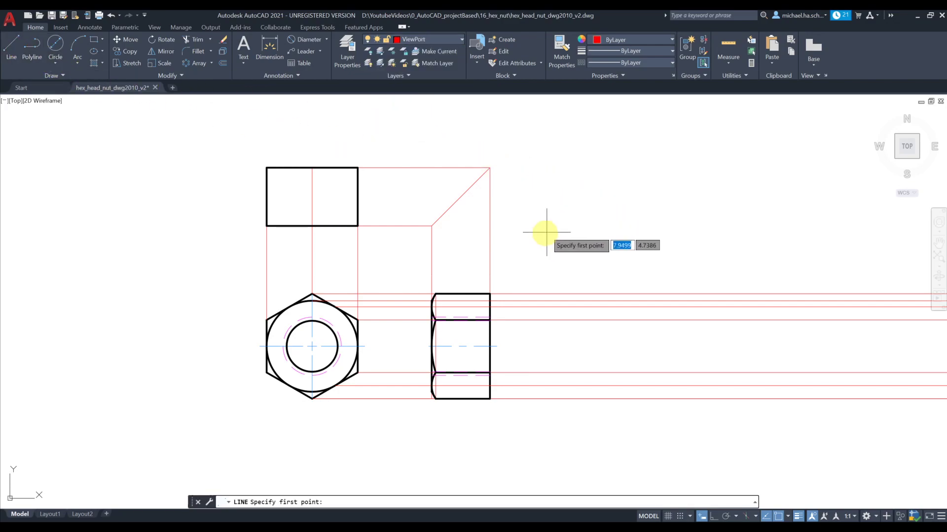
{"action": "scroll", "coordinate": [436, 294], "scroll_direction": "up", "scroll_amount": 8}
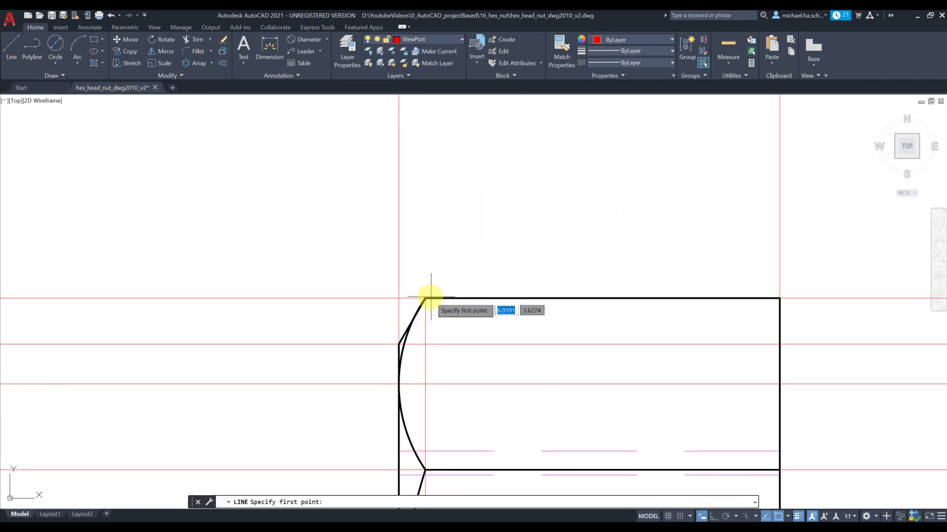
{"action": "left_click", "coordinate": [435, 294]}
{"action": "scroll", "coordinate": [437, 257], "scroll_direction": "down", "scroll_amount": 6}
{"action": "scroll", "coordinate": [439, 225], "scroll_direction": "down", "scroll_amount": 1}
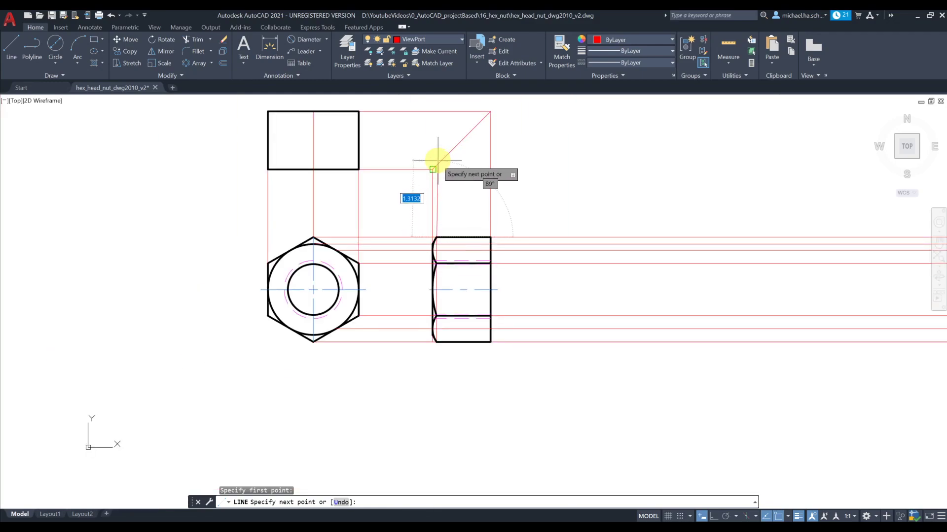
{"action": "scroll", "coordinate": [438, 158], "scroll_direction": "up", "scroll_amount": 5}
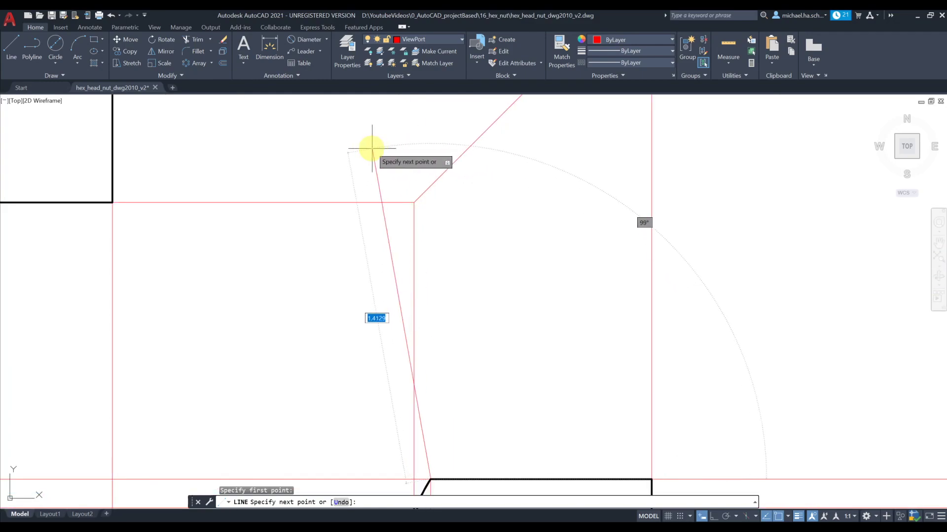
{"action": "key", "text": "F8"}
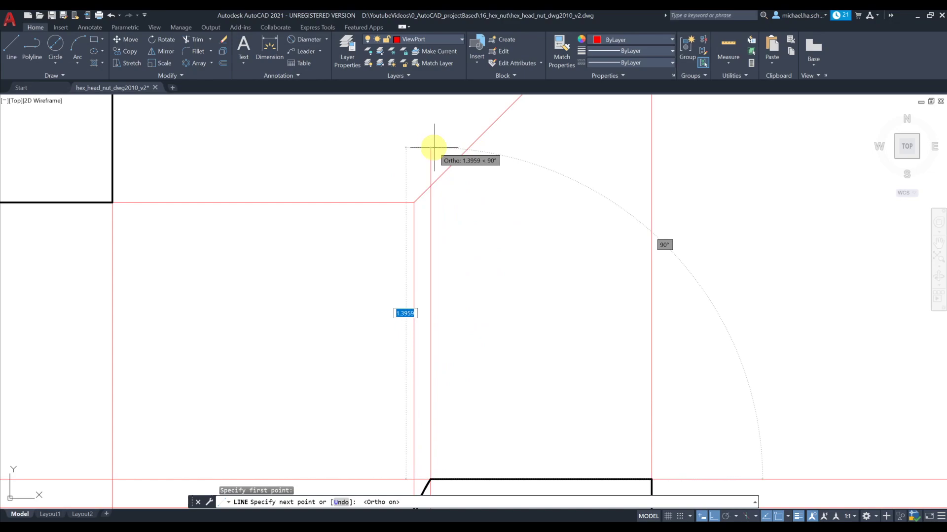
{"action": "key", "text": "Escape"}
- Draw a horizontal line from the chamfer line's intersection with the miter line to beyond the far side of the top view rectangle
{"action": "type", "text": "l"}
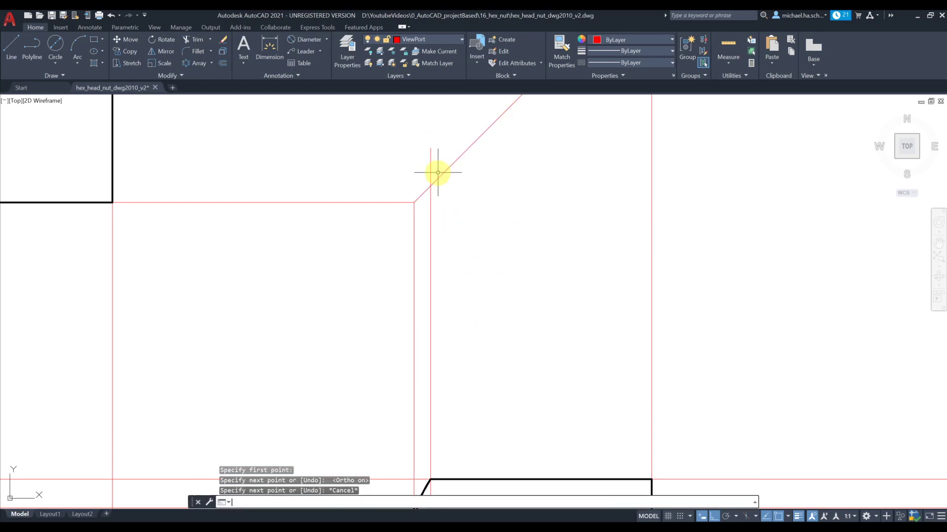
{"action": "key", "text": "Return"}
{"action": "left_click", "coordinate": [431, 185]}
{"action": "middle_click_drag", "start_coordinate": [305, 185], "coordinate": [637, 190]}
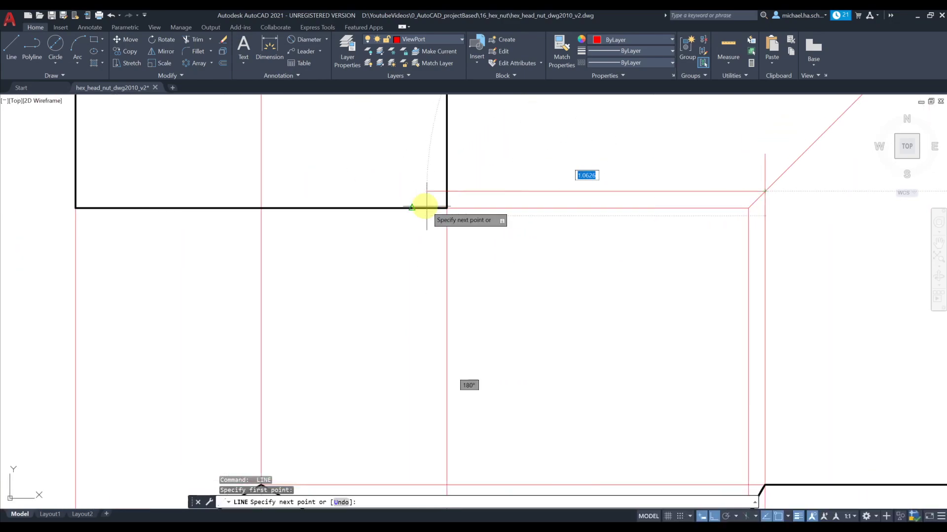
{"action": "scroll", "coordinate": [425, 207], "scroll_direction": "down", "scroll_amount": 2}
{"action": "left_click", "coordinate": [176, 203]}
{"action": "key", "text": "Escape"}
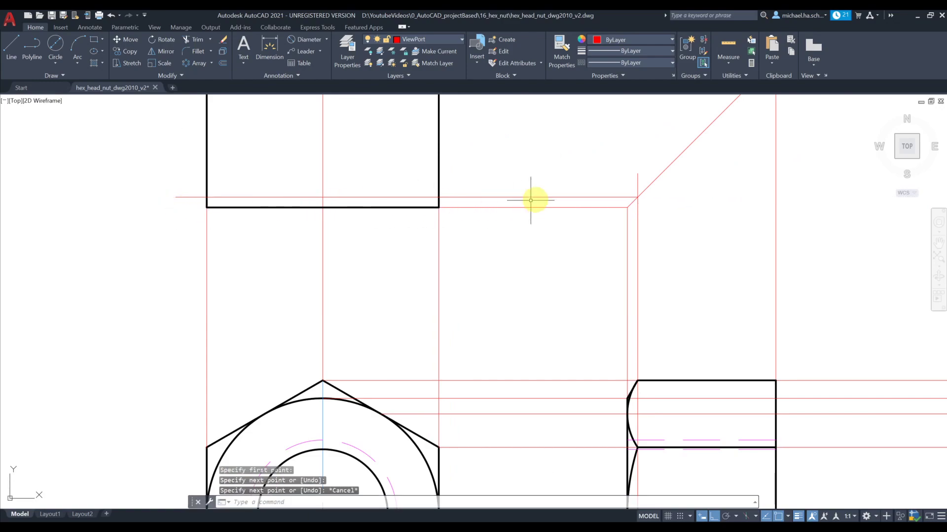
- Trim the chamfer construction lines where they extend past the miter line and past the top view's left edge
{"action": "middle_click_drag", "start_coordinate": [549, 199], "coordinate": [474, 201]}
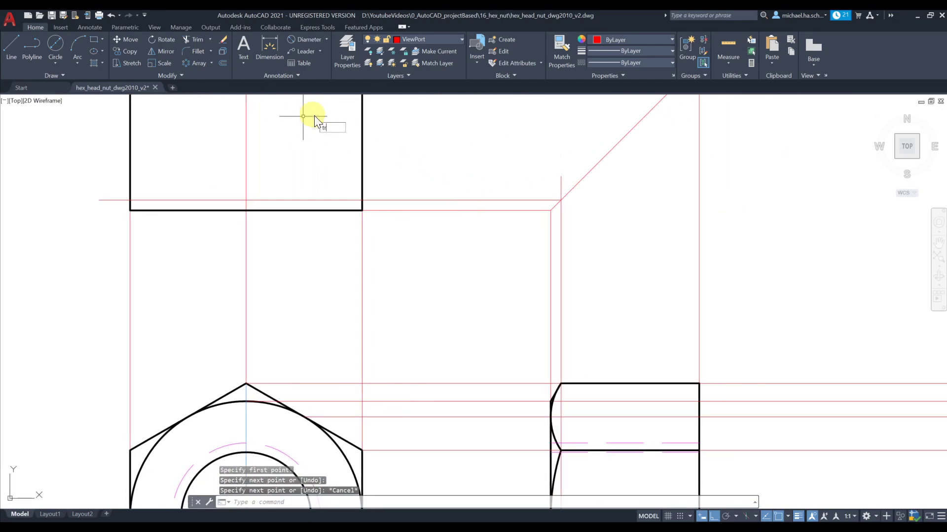
{"action": "key", "text": "Return"}
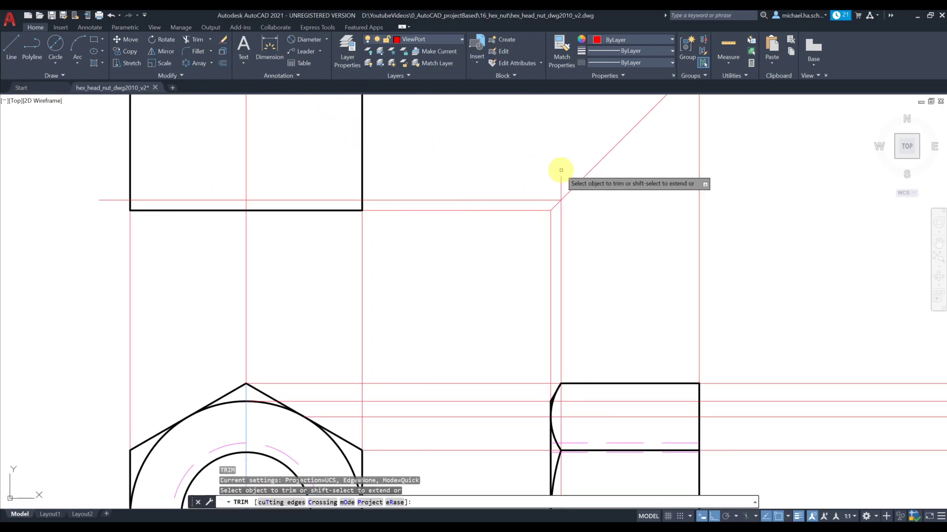
{"action": "left_click_drag", "start_coordinate": [556, 181], "coordinate": [552, 184]}
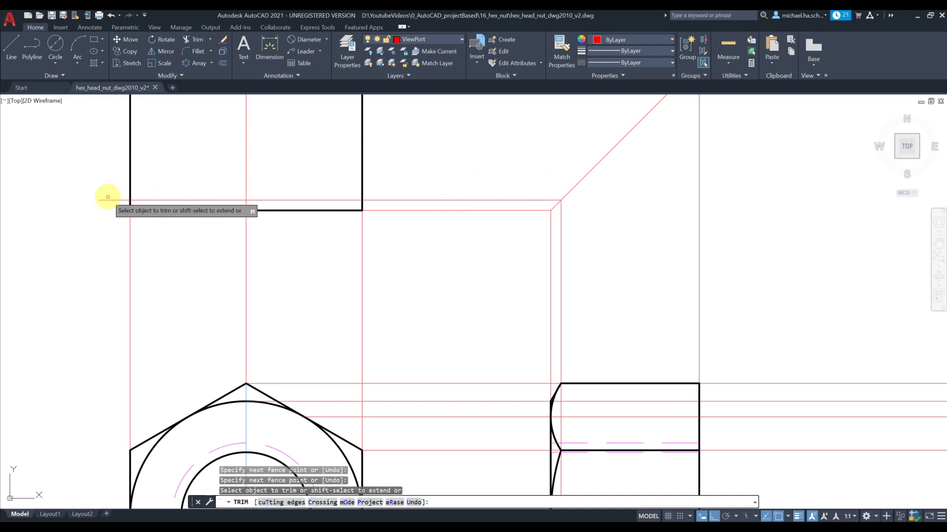
{"action": "key", "text": "Return"}
{"action": "scroll", "coordinate": [110, 212], "scroll_direction": "down", "scroll_amount": 4}
{"action": "middle_click_drag", "start_coordinate": [110, 212], "coordinate": [173, 222]}
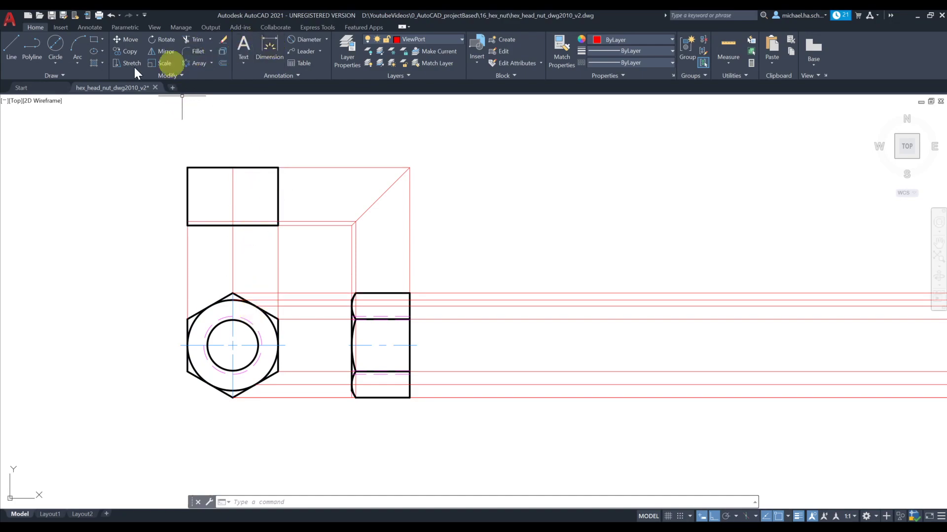
- Draw vertical rays up through the top view from the points where the chamfer circle touches the hexagon's two upper sloping edges
{"action": "type", "text": "ray"}
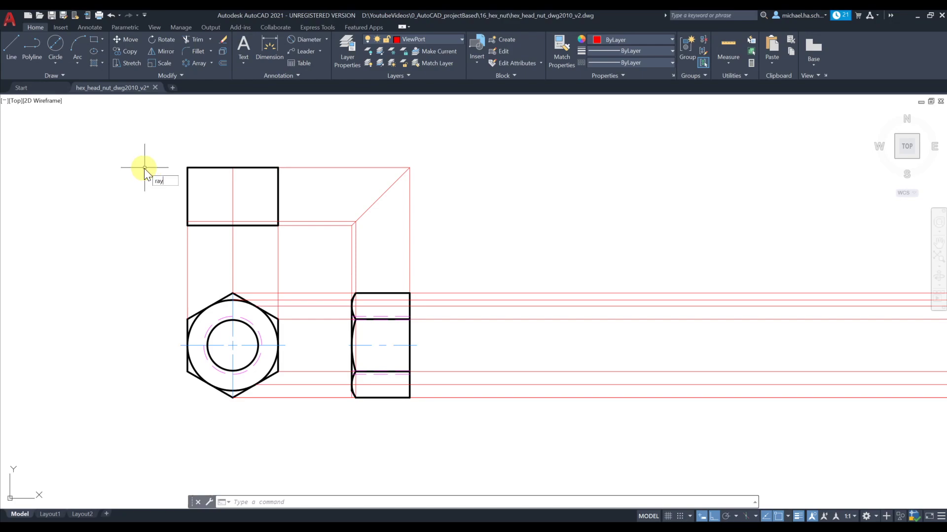
{"action": "key", "text": "Return"}
{"action": "left_click", "coordinate": [256, 305]}
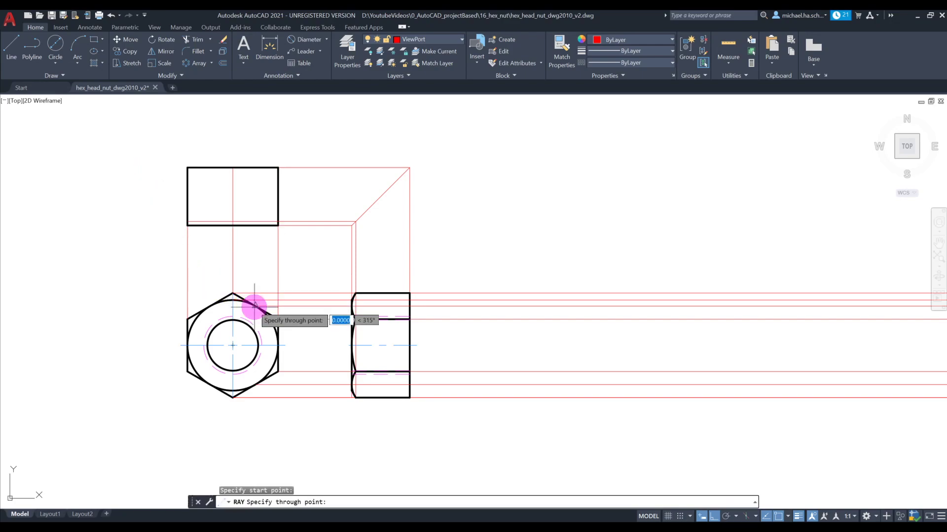
{"action": "left_click", "coordinate": [248, 203]}
{"action": "key", "text": "Return"}
{"action": "key", "text": "Return"}
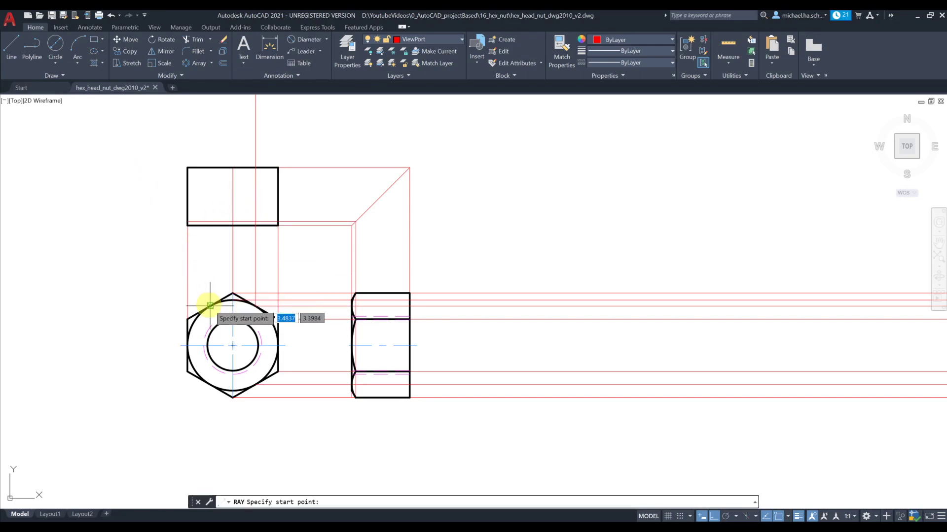
{"action": "left_click", "coordinate": [210, 305]}
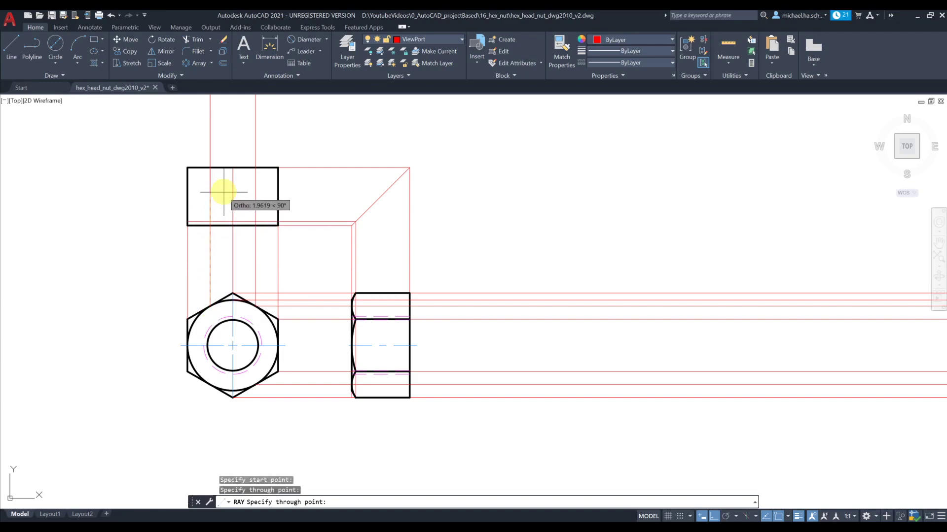
{"action": "key", "text": "Escape"}
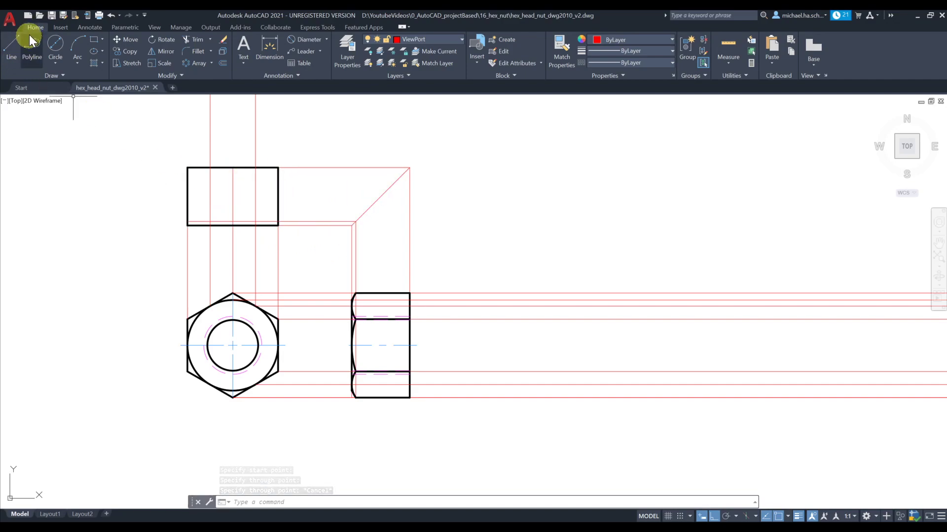
- Open hex_head_nut_dwg2010.dwg, examine the arcs and lines of its finished top view, and return to the hex_head_nut_dwg2010_v2 drawing
{"action": "left_click", "coordinate": [39, 14]}
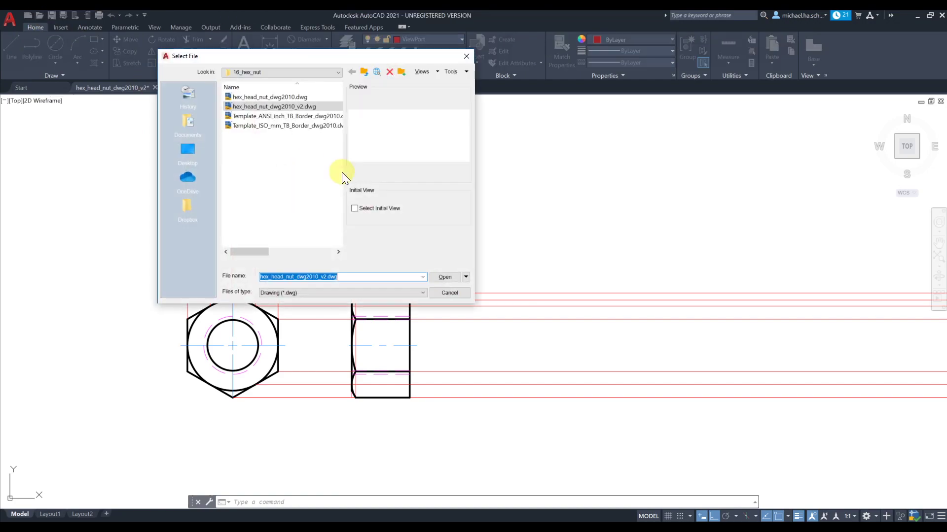
{"action": "double_click", "coordinate": [268, 96]}
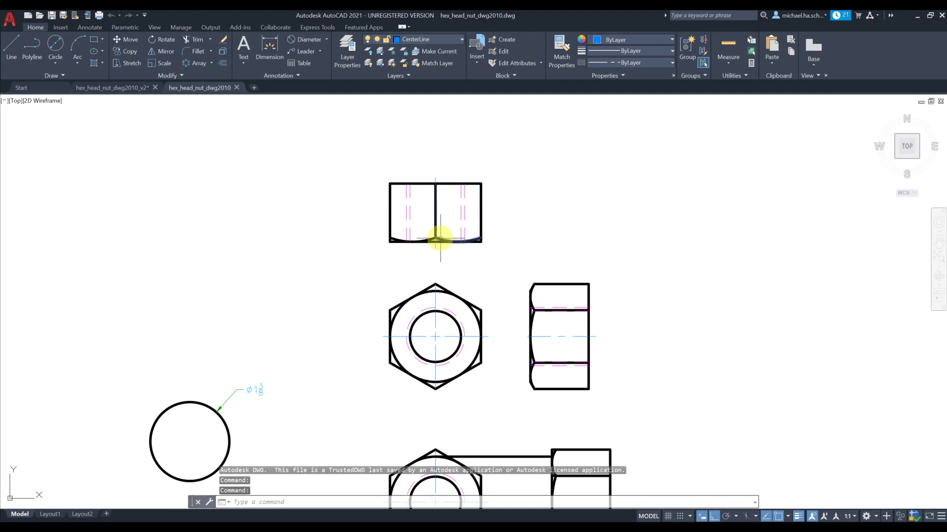
{"action": "scroll", "coordinate": [440, 240], "scroll_direction": "up", "scroll_amount": 4}
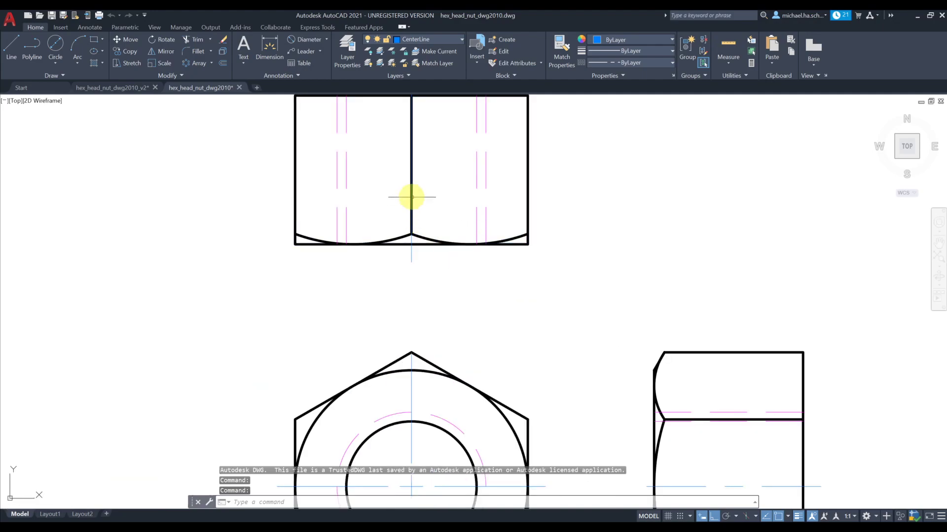
{"action": "scroll", "coordinate": [410, 186], "scroll_direction": "down", "scroll_amount": 4}
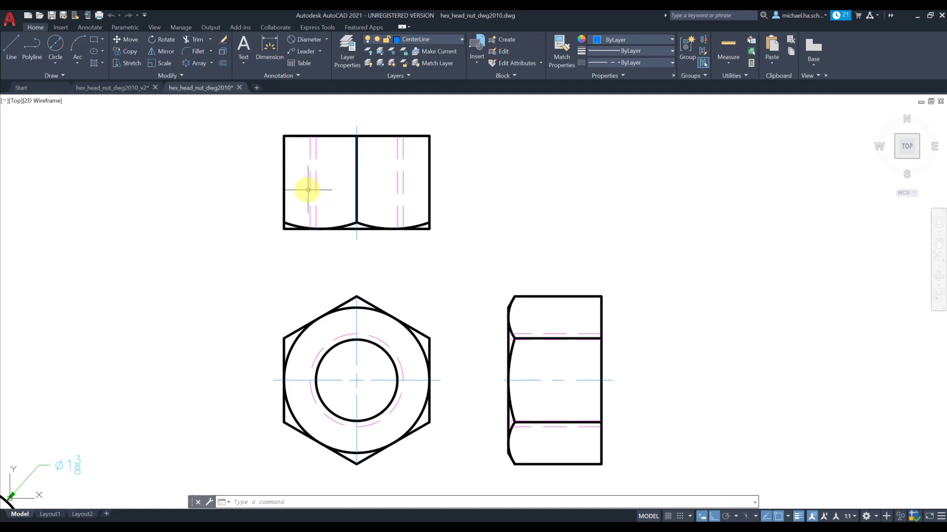
{"action": "key", "text": "alt+Tab"}
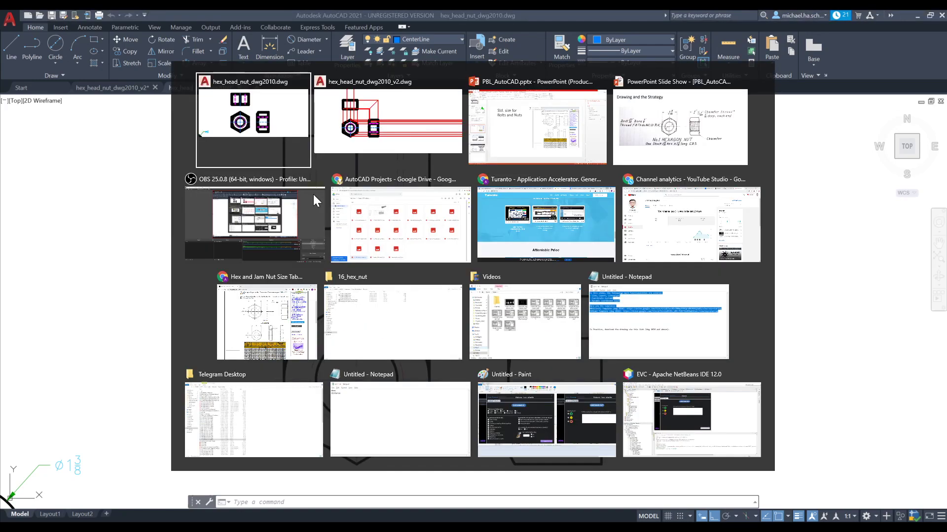
{"action": "key", "text": "alt+Tab"}
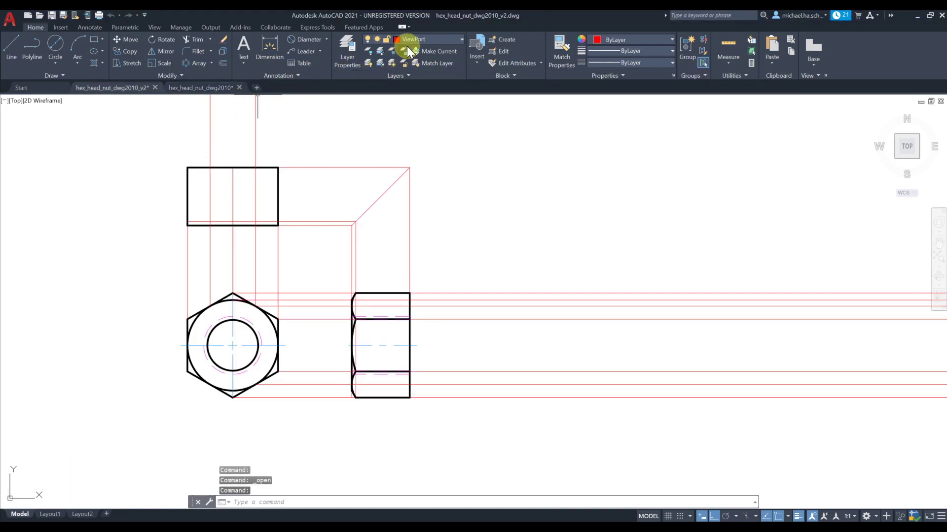
- On the VisibleLine layer, draw a three-point chamfer arc across the left face of the top view, its middle touching the bottom edge
{"action": "left_click", "coordinate": [412, 40]}
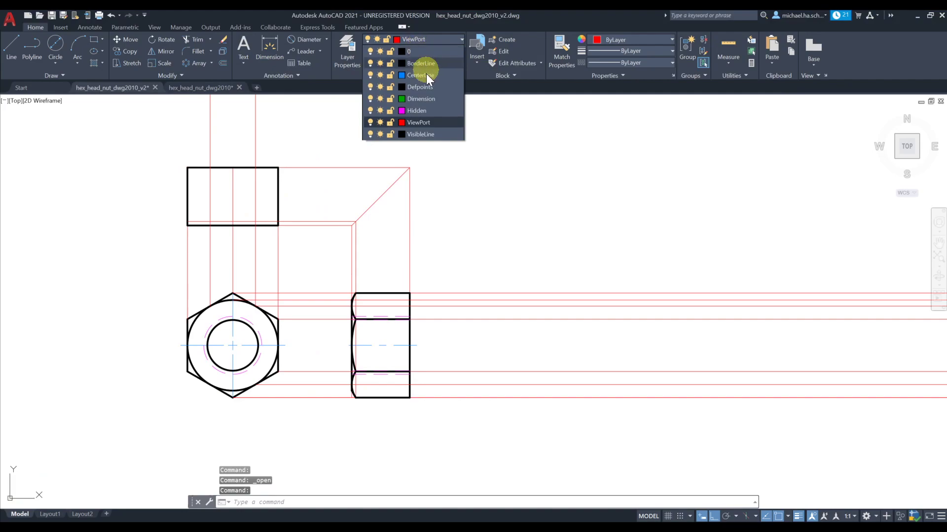
{"action": "left_click", "coordinate": [415, 134]}
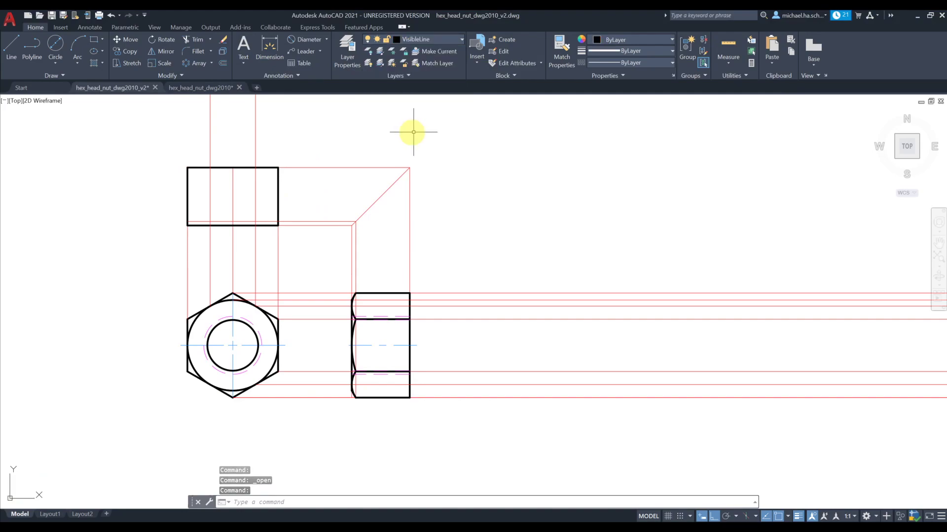
{"action": "left_click", "coordinate": [78, 51]}
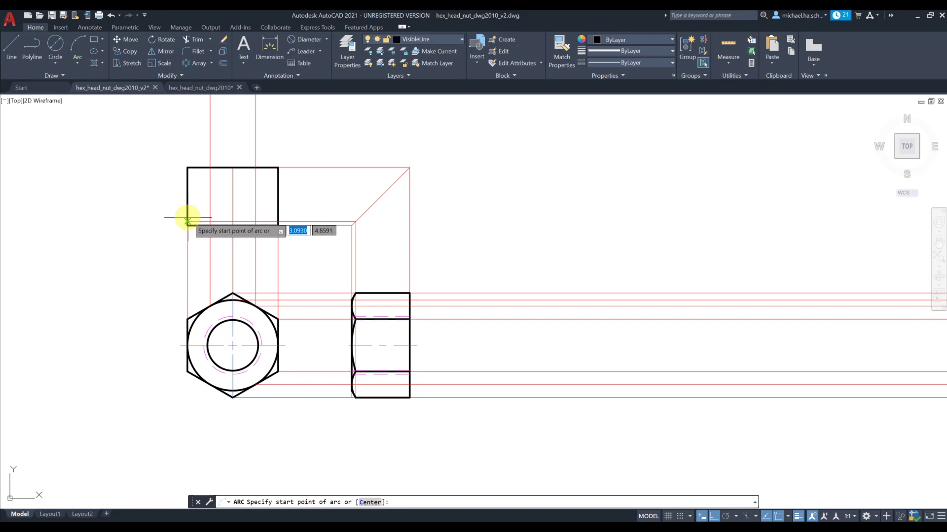
{"action": "left_click", "coordinate": [188, 220]}
{"action": "left_click", "coordinate": [210, 225]}
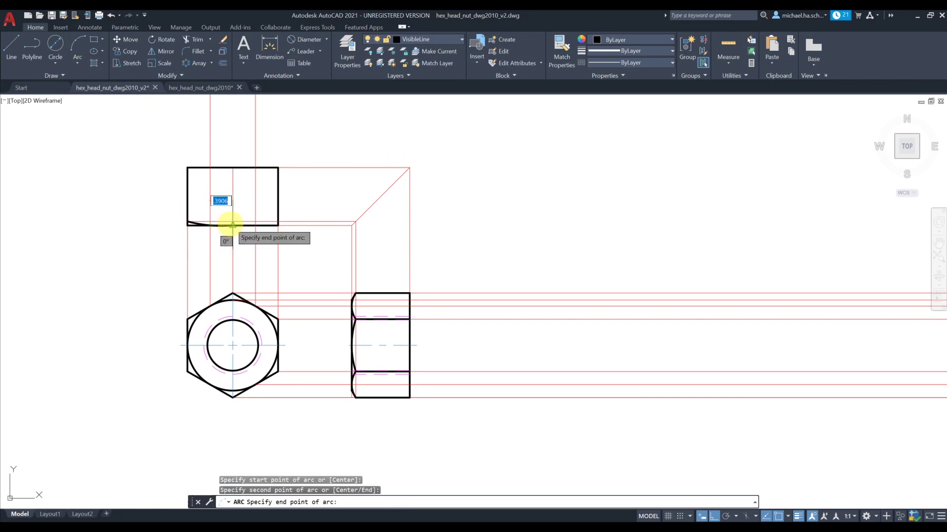
{"action": "left_click", "coordinate": [233, 221]}
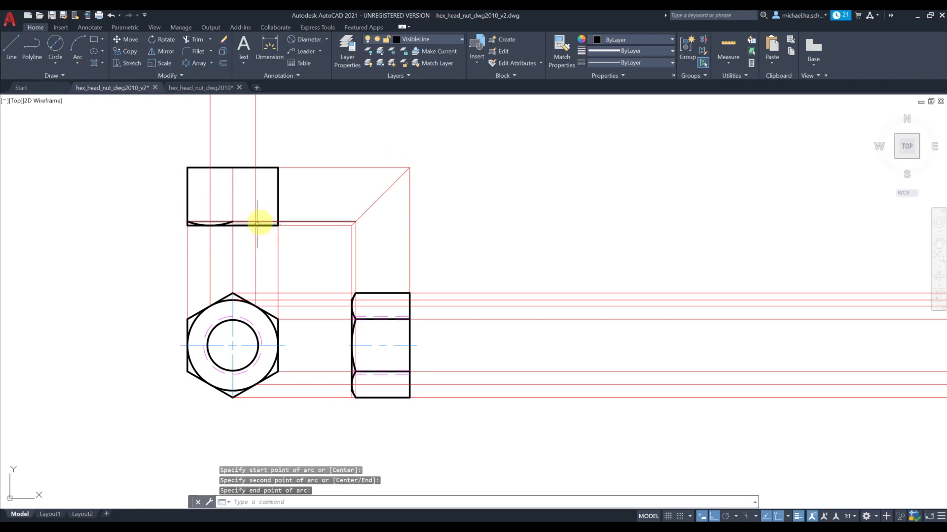
- Draw the matching three-point chamfer arc across the right face of the top view, from the centre ray to the right edge
{"action": "scroll", "coordinate": [250, 223], "scroll_direction": "up", "scroll_amount": 2}
{"action": "key", "text": "Return"}
{"action": "left_click", "coordinate": [222, 223]}
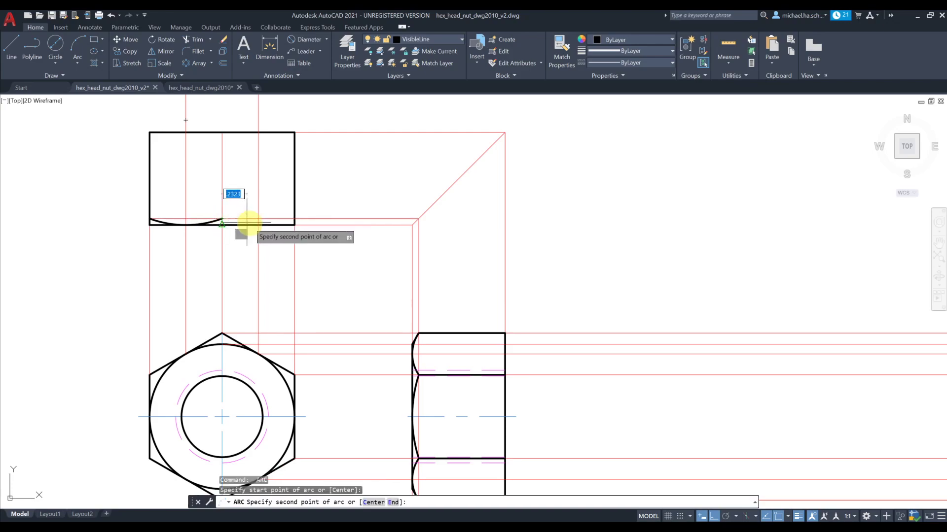
{"action": "left_click", "coordinate": [258, 222]}
{"action": "left_click", "coordinate": [294, 218]}
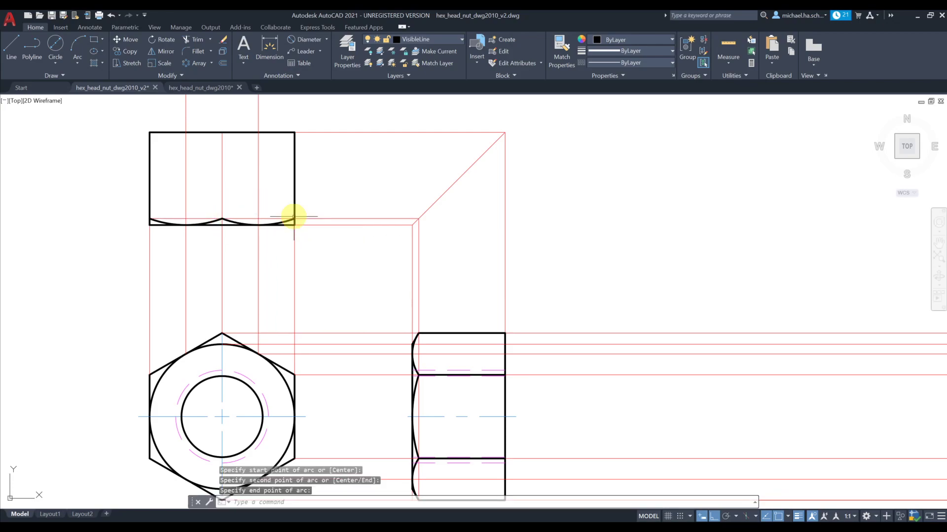
{"action": "key", "text": "Escape"}
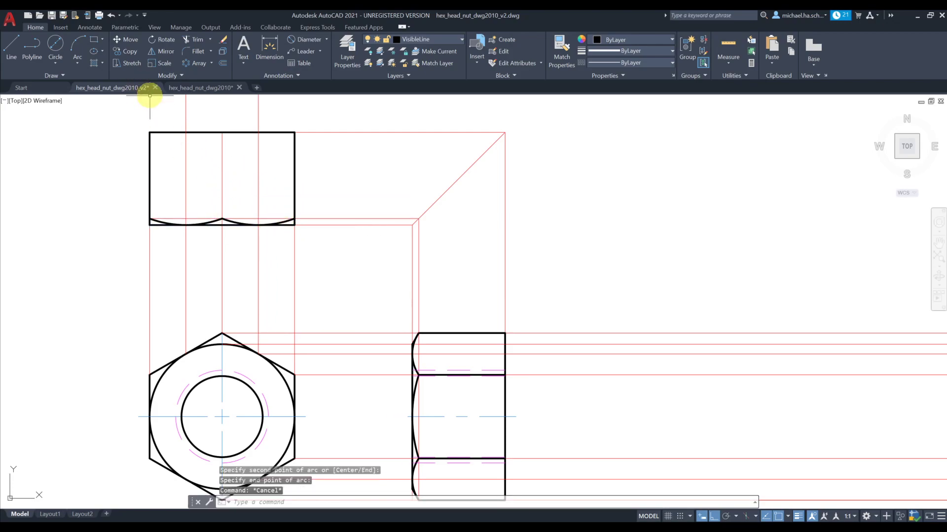
- Draw a vertical visible line from the point where the two chamfer arcs meet up to the top view's upper edge
{"action": "left_click", "coordinate": [11, 43]}
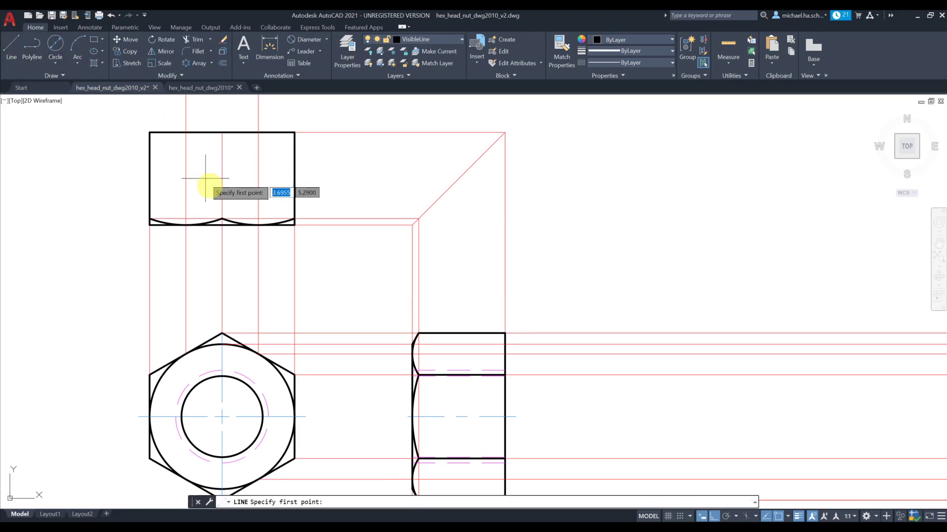
{"action": "left_click", "coordinate": [222, 213]}
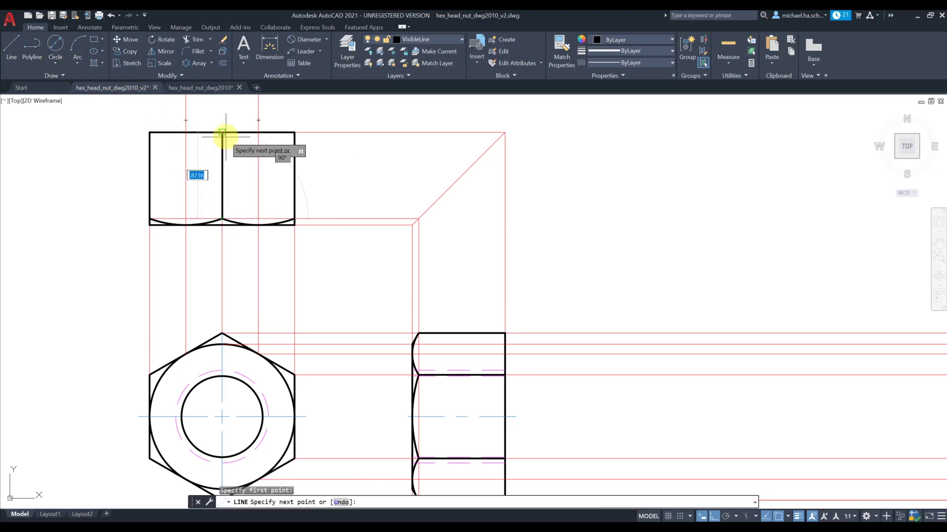
{"action": "left_click", "coordinate": [222, 132]}
{"action": "key", "text": "Escape"}
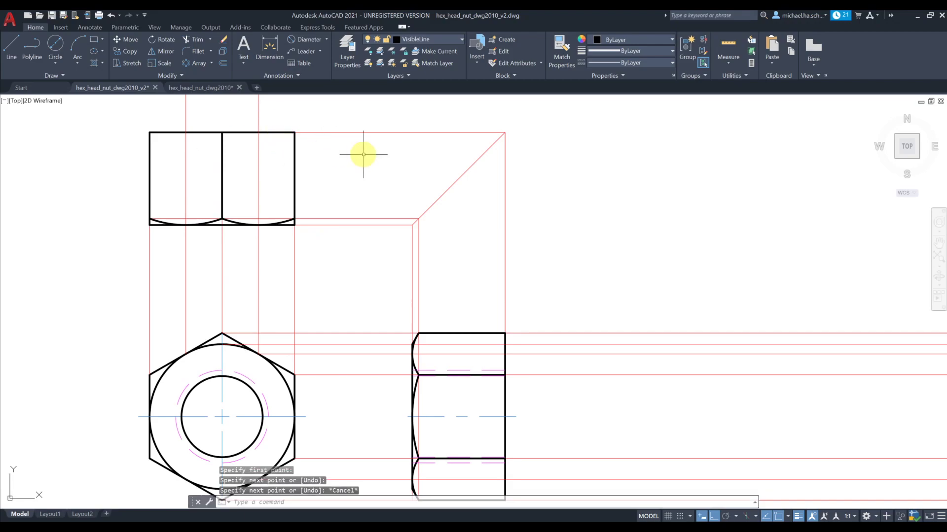
- On the Hidden layer, draw a line across the top view's height, aligned with the dashed thread circle's right quadrant and perpendicular to the upper edge
{"action": "left_click", "coordinate": [422, 40]}
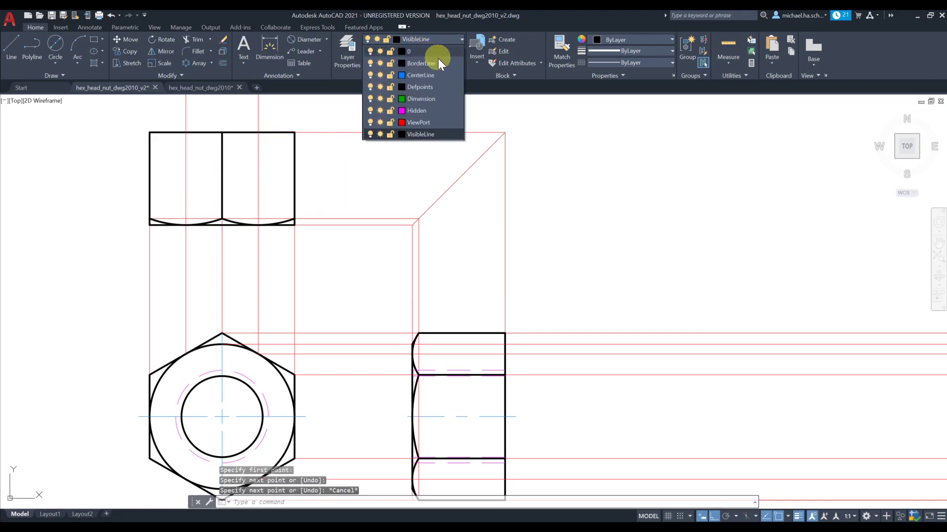
{"action": "left_click", "coordinate": [436, 110]}
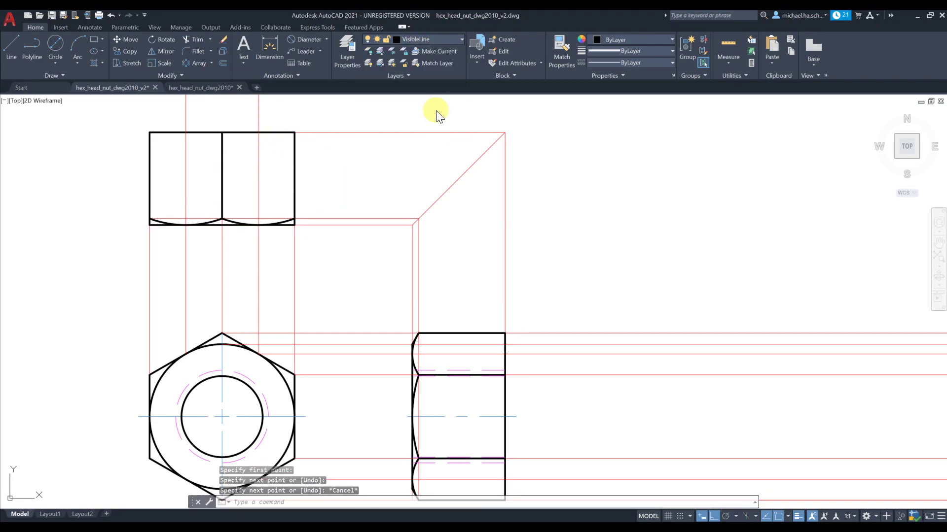
{"action": "left_click", "coordinate": [14, 47]}
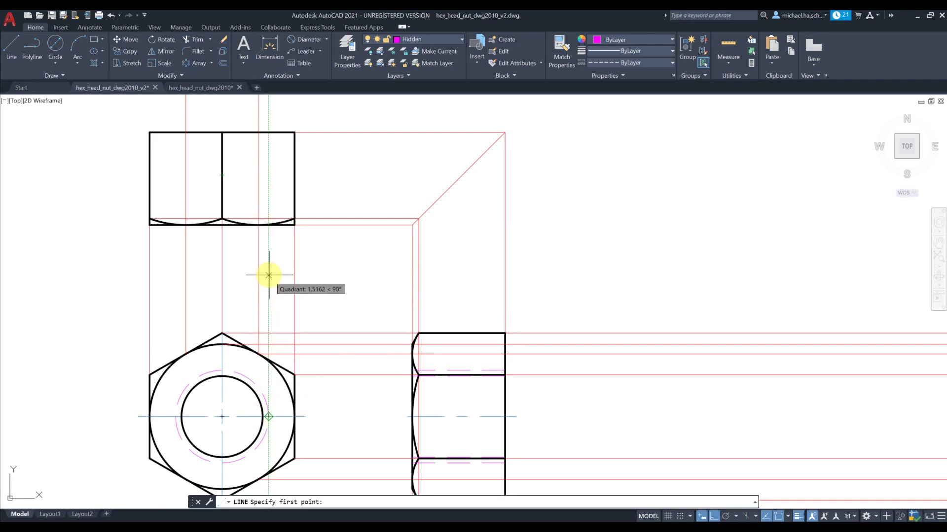
{"action": "left_click", "coordinate": [271, 228]}
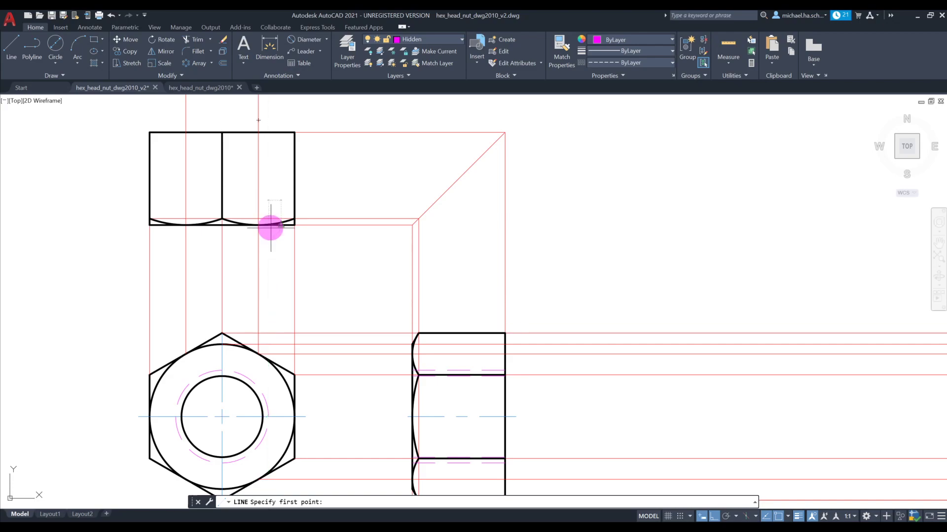
{"action": "scroll", "coordinate": [280, 238], "scroll_direction": "up", "scroll_amount": 4}
{"action": "scroll", "coordinate": [279, 238], "scroll_direction": "down", "scroll_amount": 6}
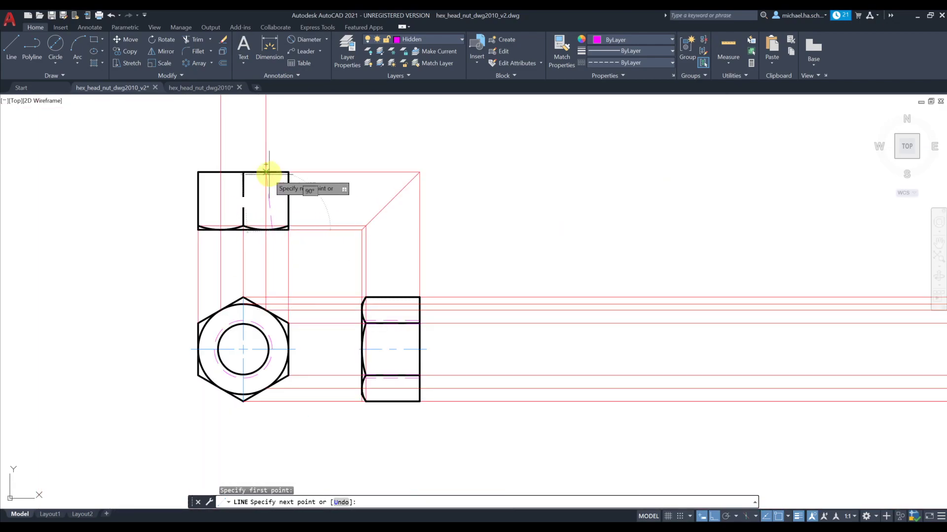
{"action": "scroll", "coordinate": [276, 156], "scroll_direction": "up", "scroll_amount": 4}
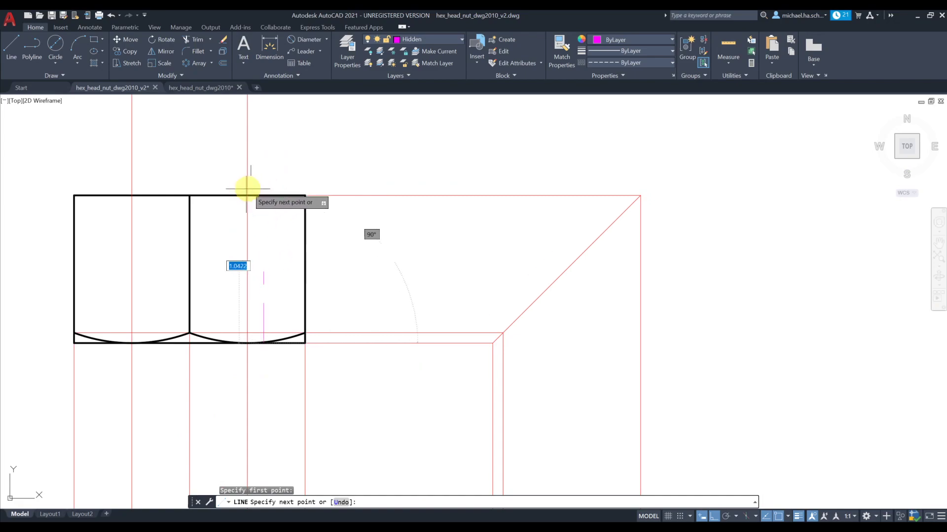
{"action": "right_click", "coordinate": [285, 195], "text": "shift"}
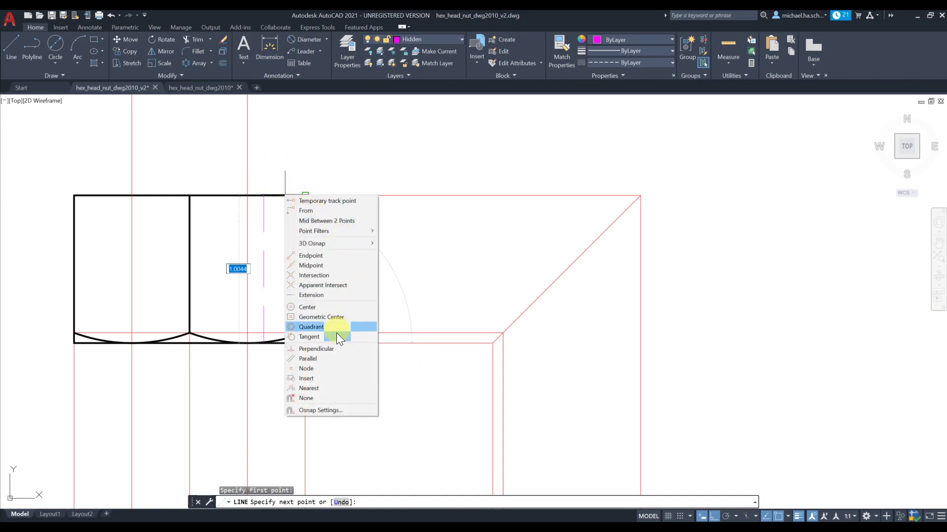
{"action": "left_click", "coordinate": [320, 349]}
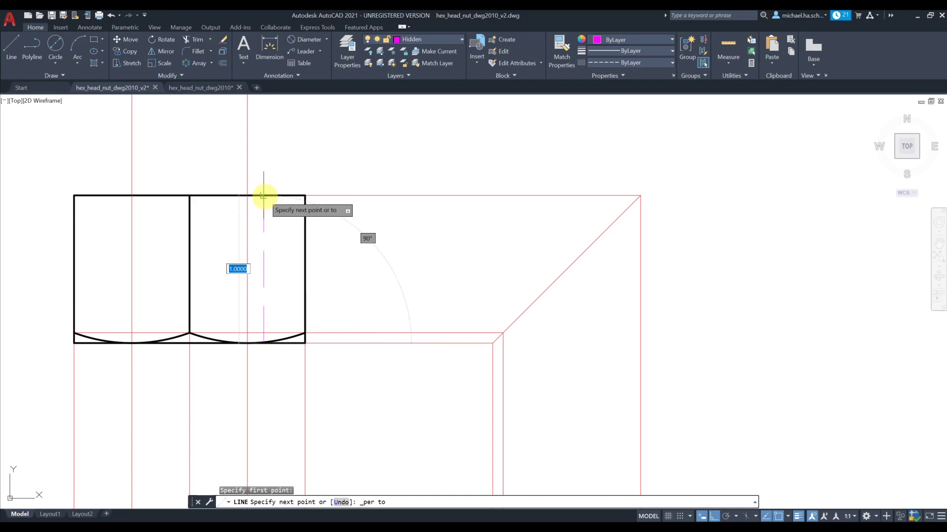
{"action": "key", "text": "Escape"}
{"action": "scroll", "coordinate": [301, 164], "scroll_direction": "down", "scroll_amount": 2}
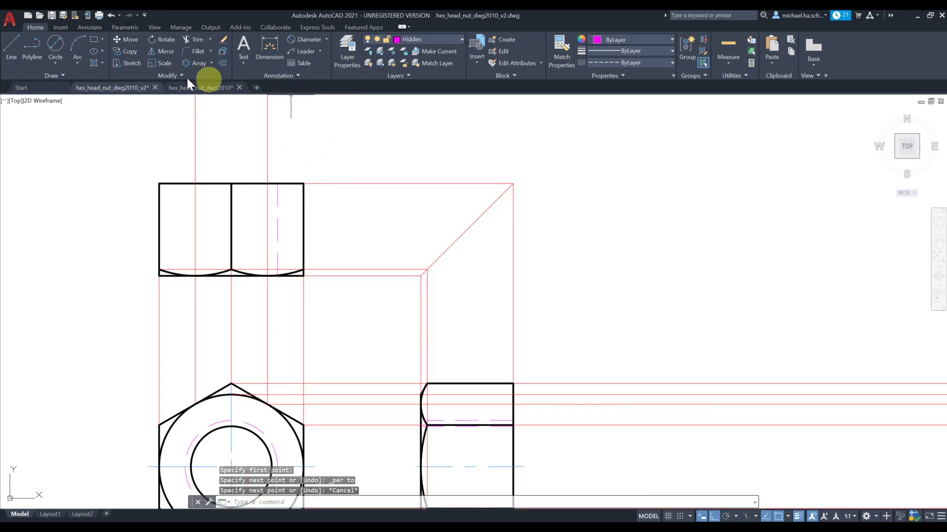
- Draw a second hidden line in the top view, aligned with the solid hole circle's right quadrant and perpendicular to the upper edge
{"action": "left_click", "coordinate": [11, 47]}
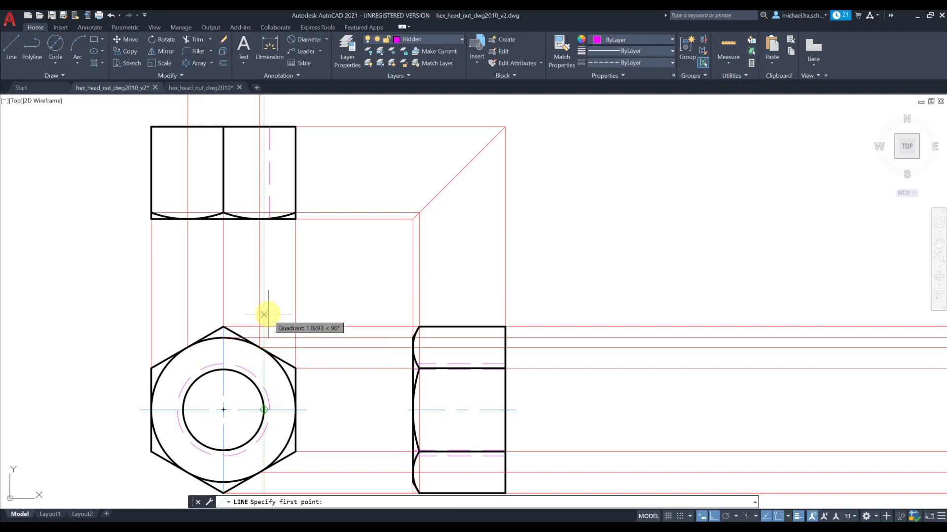
{"action": "left_click", "coordinate": [266, 216]}
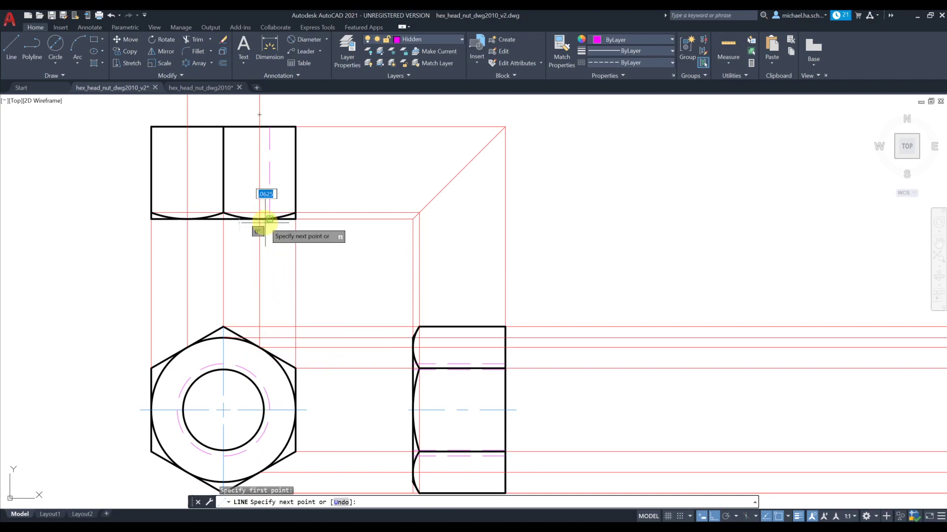
{"action": "right_click", "coordinate": [266, 127], "text": "shift"}
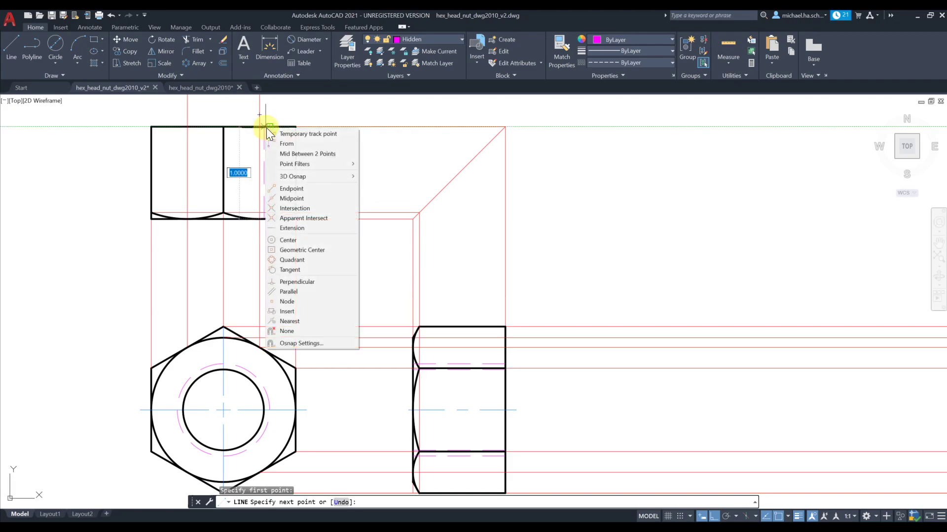
{"action": "left_click", "coordinate": [303, 283]}
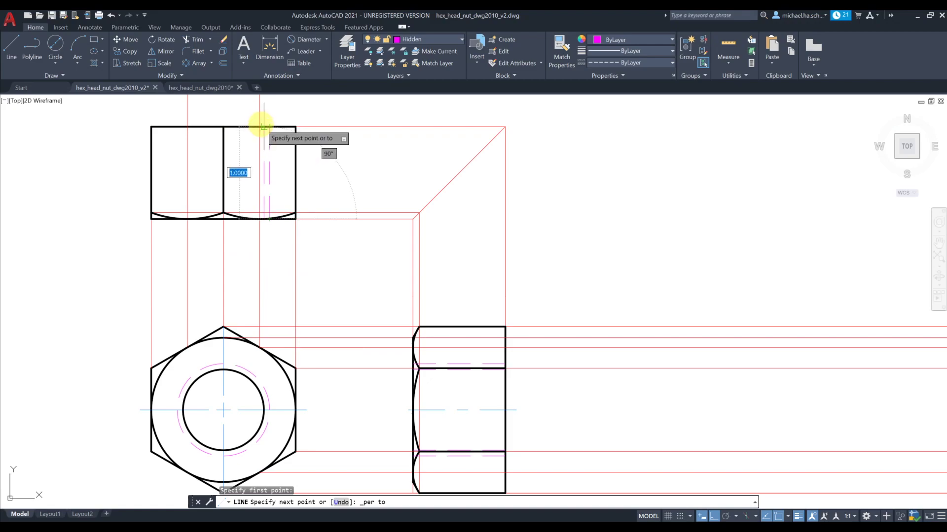
{"action": "key", "text": "Escape"}
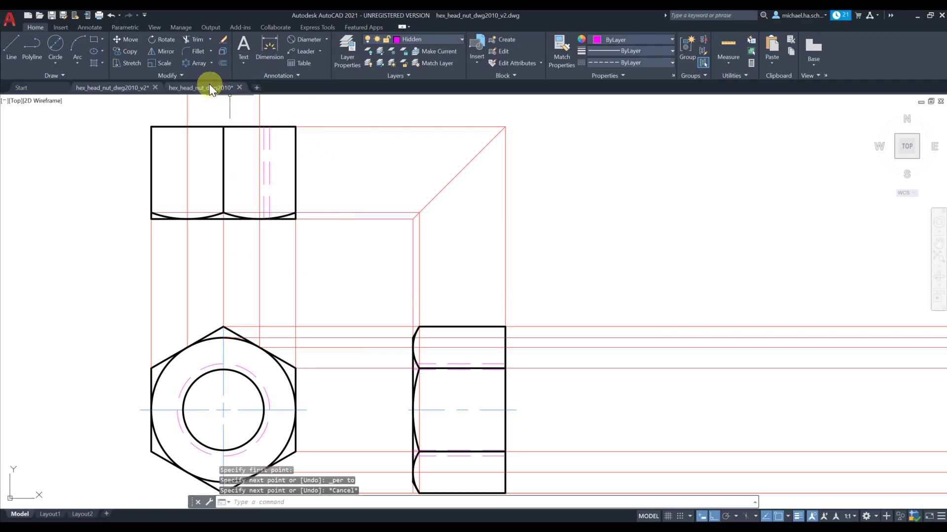
- Mirror the two hidden lines about the top view's middle vertical line, keeping the source lines
{"action": "left_click", "coordinate": [167, 52]}
{"action": "left_click", "coordinate": [274, 158]}
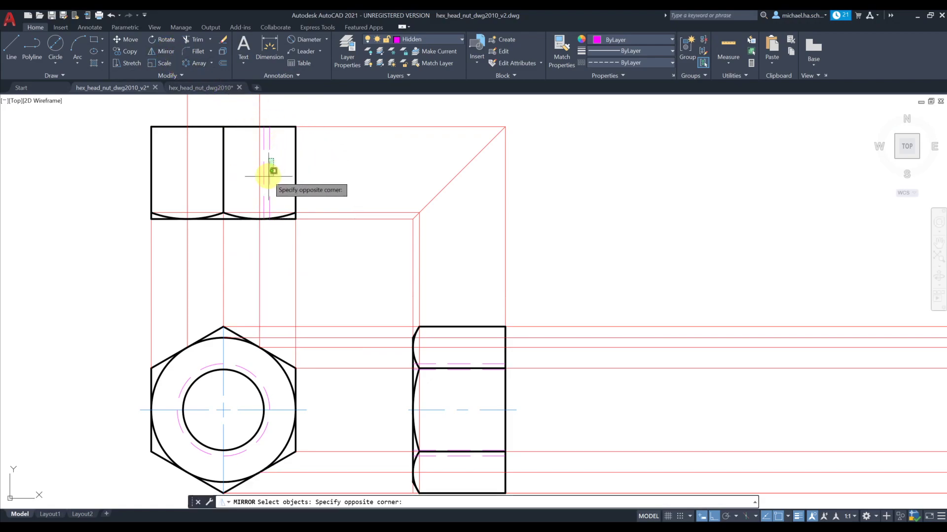
{"action": "left_click", "coordinate": [267, 174]}
{"action": "key", "text": "Return"}
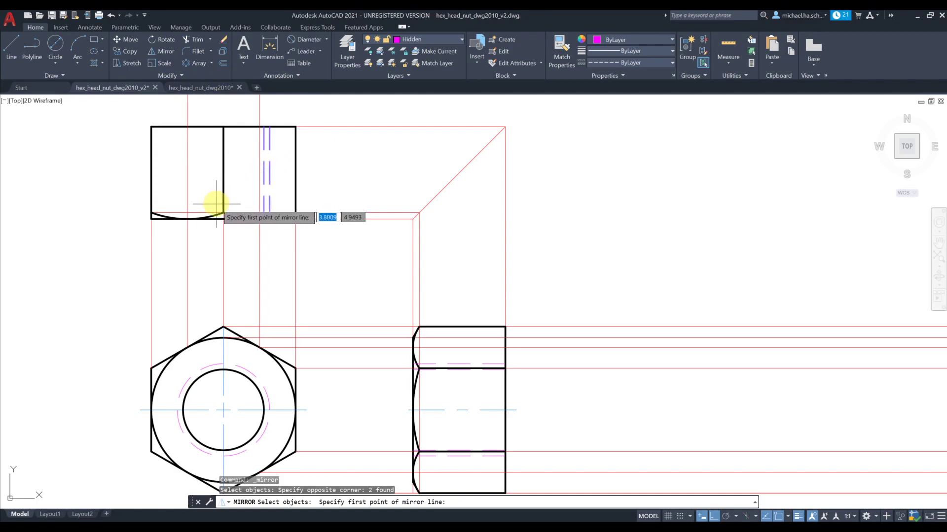
{"action": "left_click", "coordinate": [223, 211]}
{"action": "left_click", "coordinate": [224, 123]}
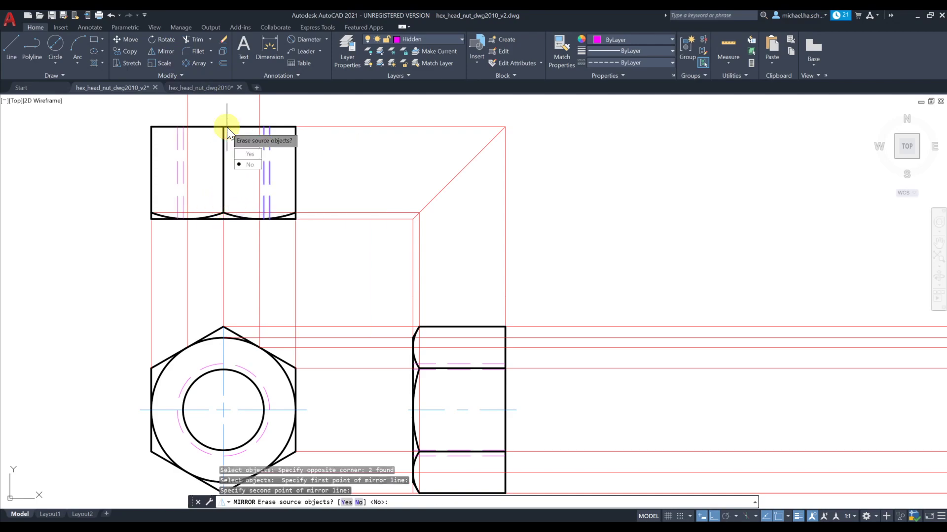
{"action": "left_click", "coordinate": [246, 163]}
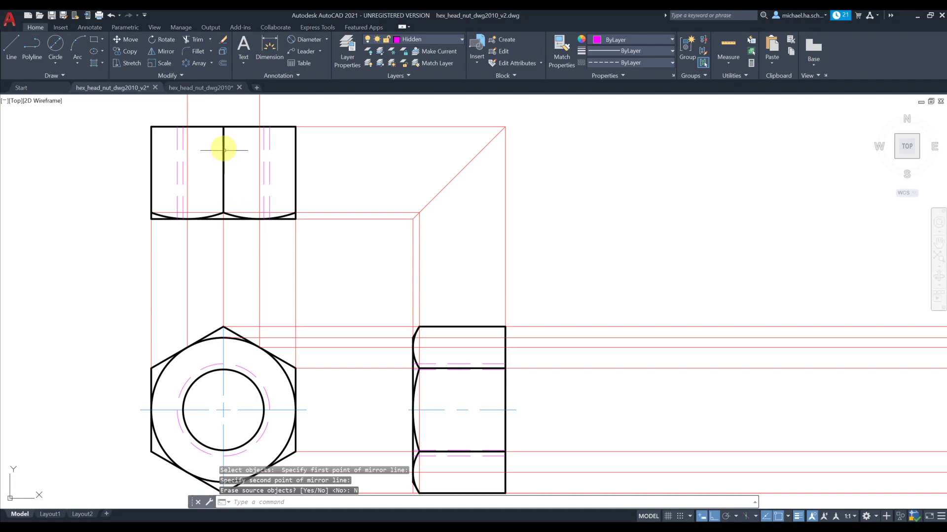
- On the CenterLine layer, add a centerline between the top view's left and right edges
{"action": "left_click", "coordinate": [406, 40]}
{"action": "left_click", "coordinate": [419, 76]}
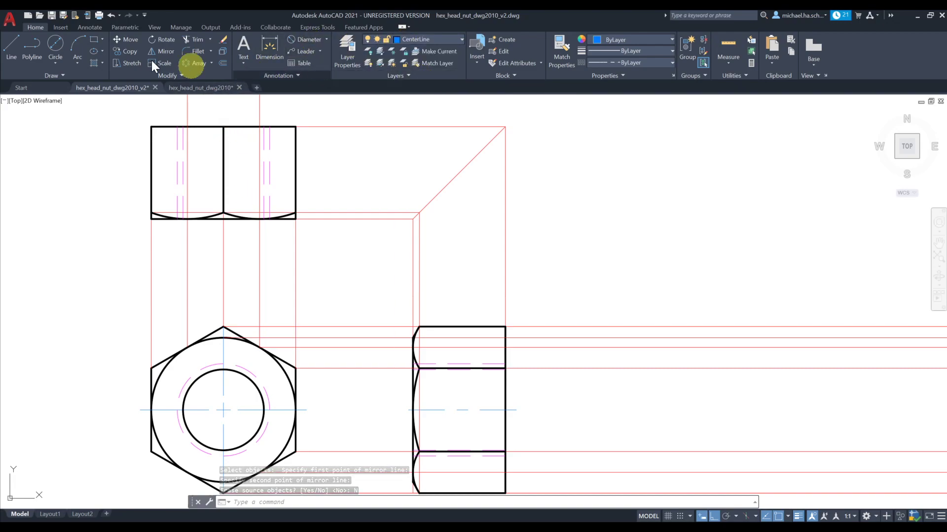
{"action": "left_click", "coordinate": [92, 28]}
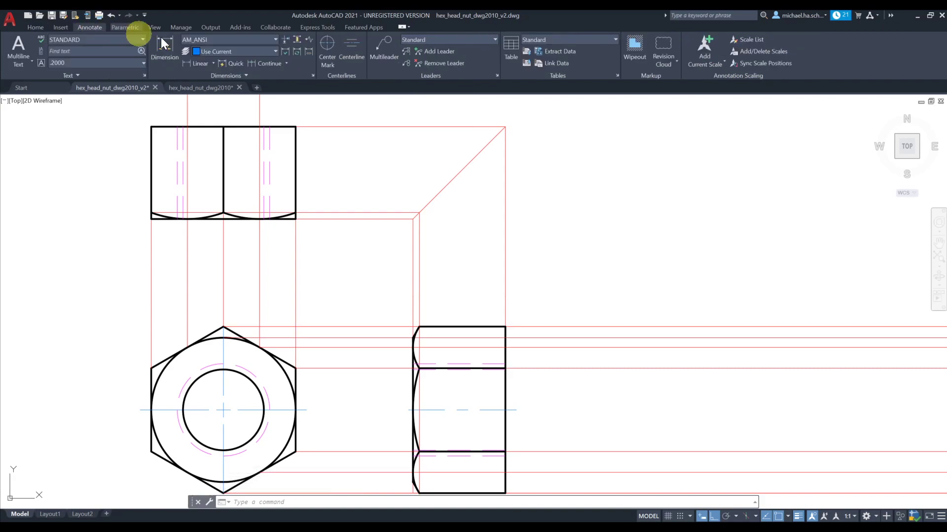
{"action": "left_click", "coordinate": [357, 49]}
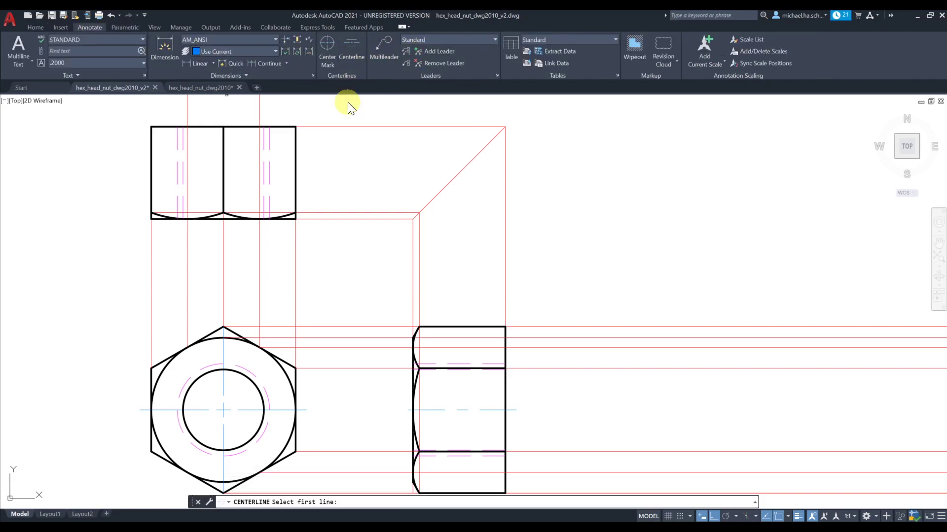
{"action": "left_click", "coordinate": [290, 149]}
{"action": "left_click", "coordinate": [294, 148]}
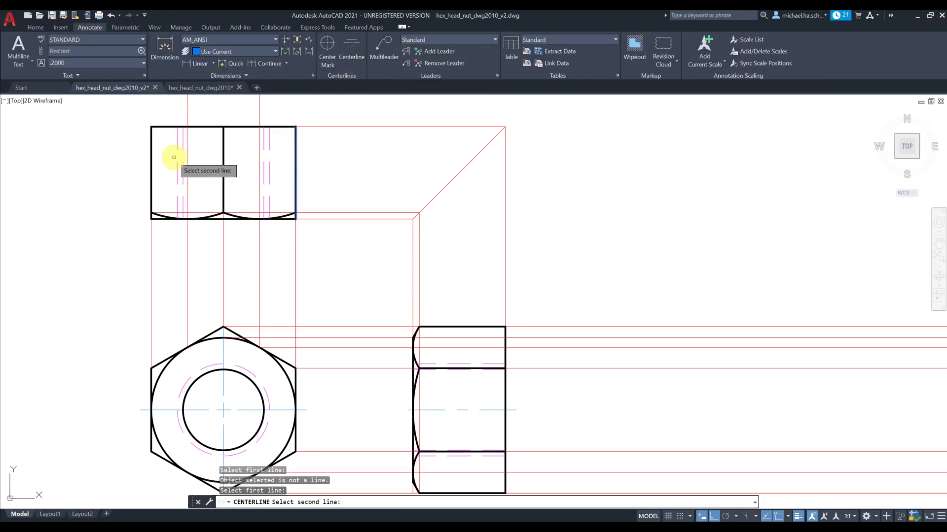
{"action": "left_click", "coordinate": [150, 148]}
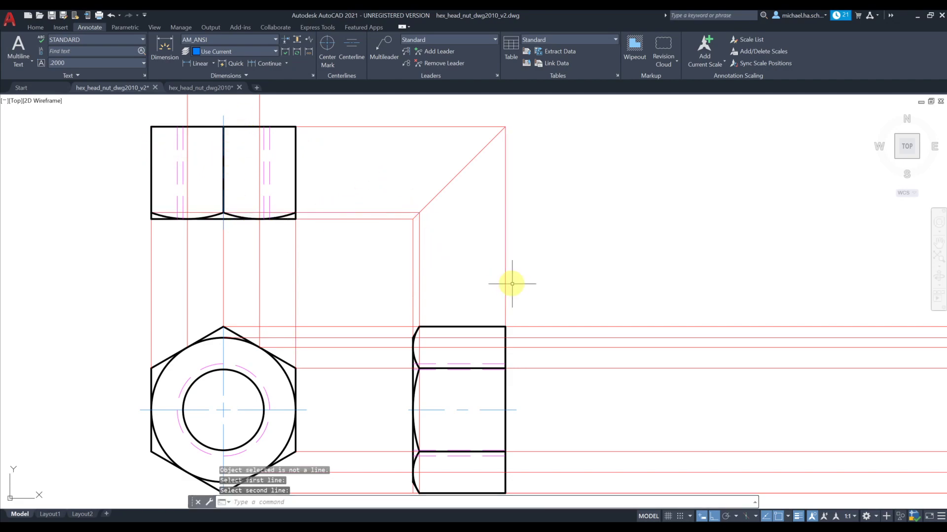
- Switch to the finished hex_head_nut_dwg2010 drawing, compare its three views with the current work, and return to hex_head_nut_dwg2010_v2
{"action": "key", "text": "alt+Tab"}
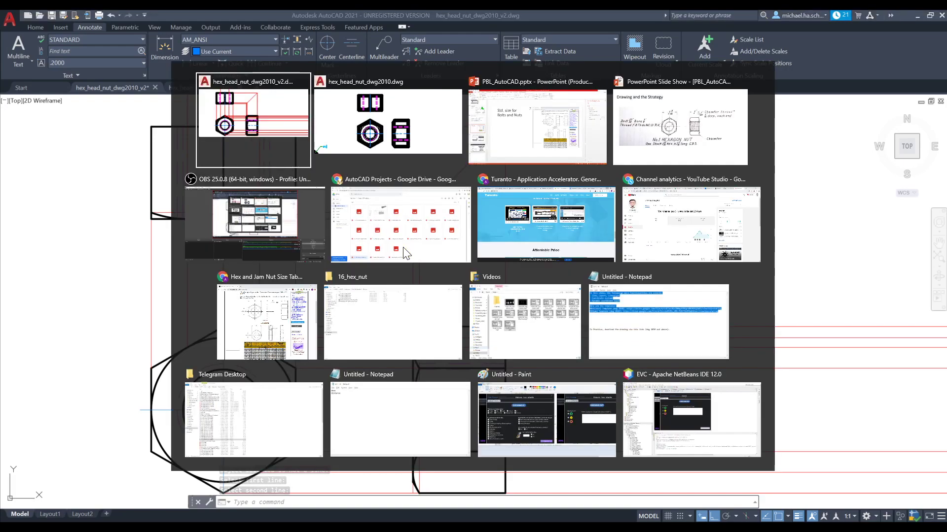
{"action": "key", "text": "alt+Tab"}
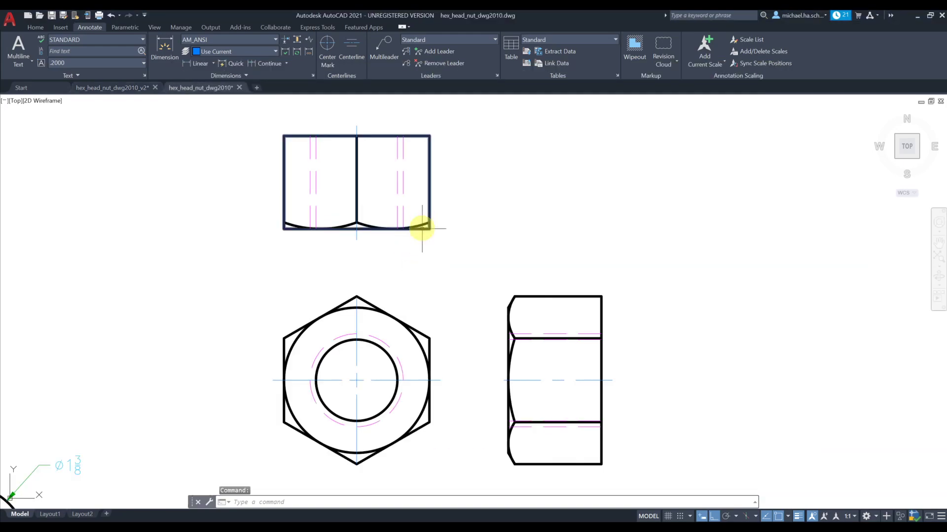
{"action": "scroll", "coordinate": [422, 232], "scroll_direction": "up", "scroll_amount": 4}
{"action": "scroll", "coordinate": [422, 233], "scroll_direction": "down", "scroll_amount": 4}
{"action": "mouse_move", "coordinate": [484, 239]}
{"action": "middle_mouse_down"}
{"action": "mouse_move", "coordinate": [418, 243]}
{"action": "mouse_move", "coordinate": [426, 237]}
{"action": "middle_mouse_up"}
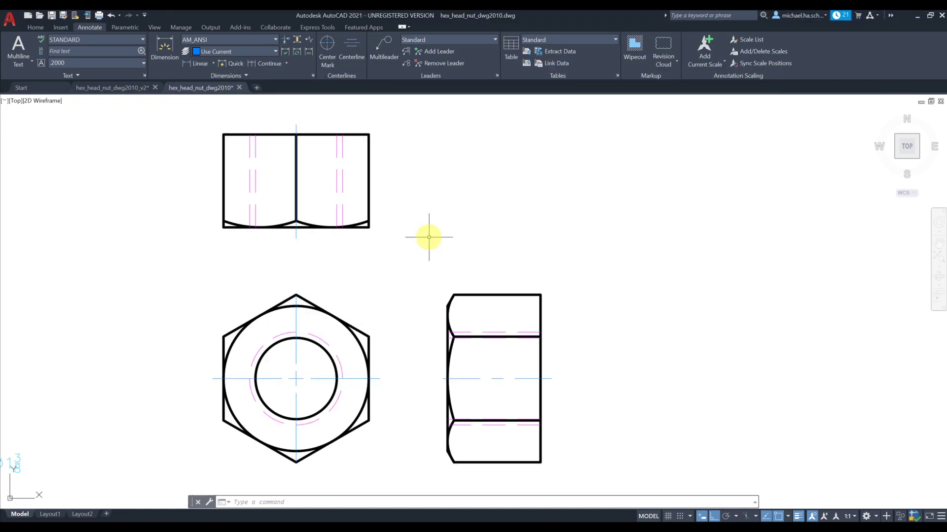
{"action": "key", "text": "alt+Tab"}
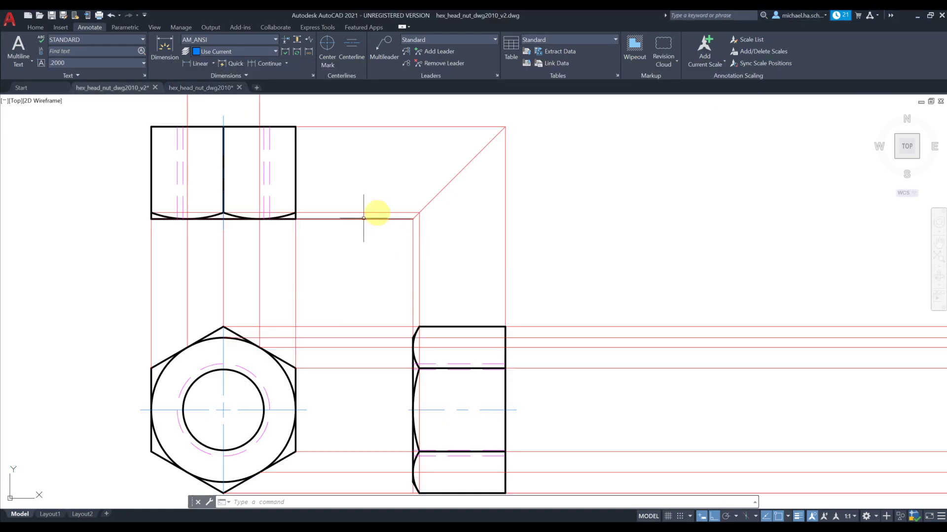
- Turn off the ViewPort layer to hide the red construction lines around the nut views
{"action": "scroll", "coordinate": [363, 217], "scroll_direction": "down", "scroll_amount": 2}
{"action": "left_click", "coordinate": [38, 26]}
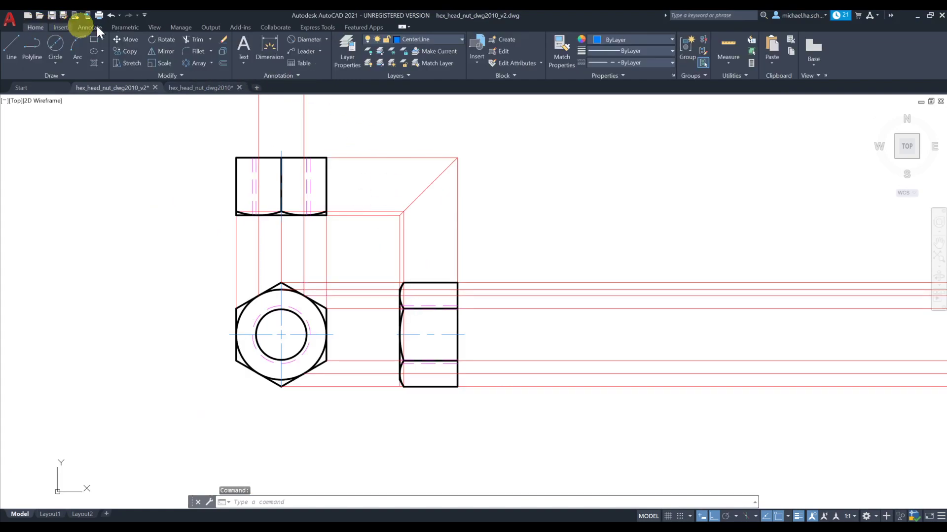
{"action": "left_click", "coordinate": [418, 39]}
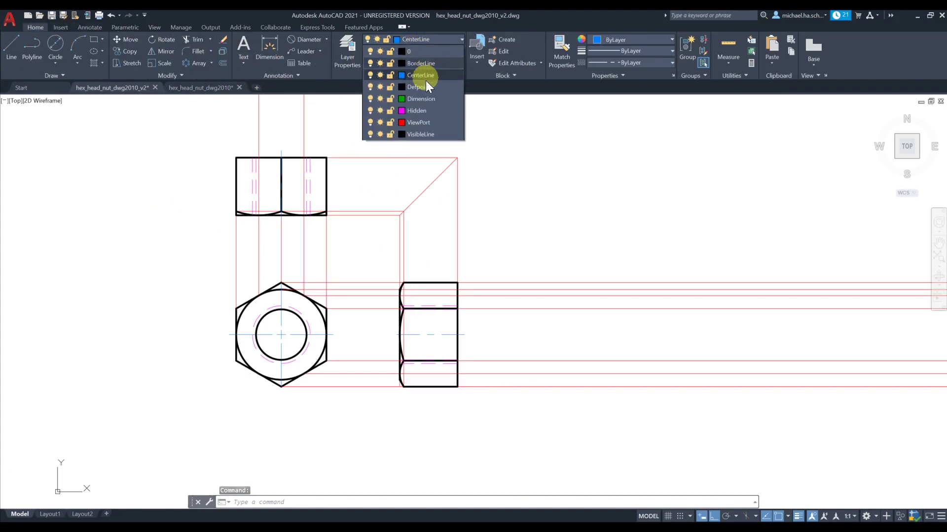
{"action": "left_click", "coordinate": [370, 122]}
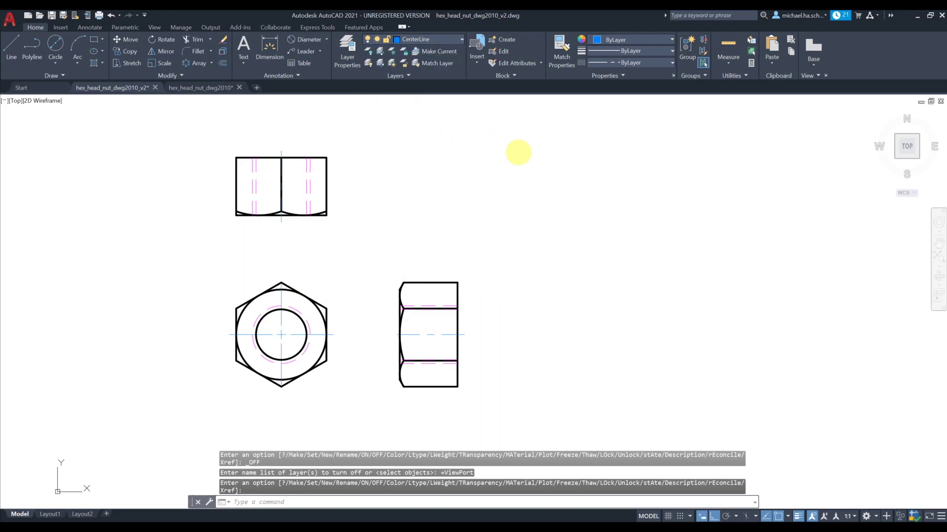
- Open Layout1, activate its viewport, and center the three nut views inside the sheet border above the title block
{"action": "left_click", "coordinate": [58, 517]}
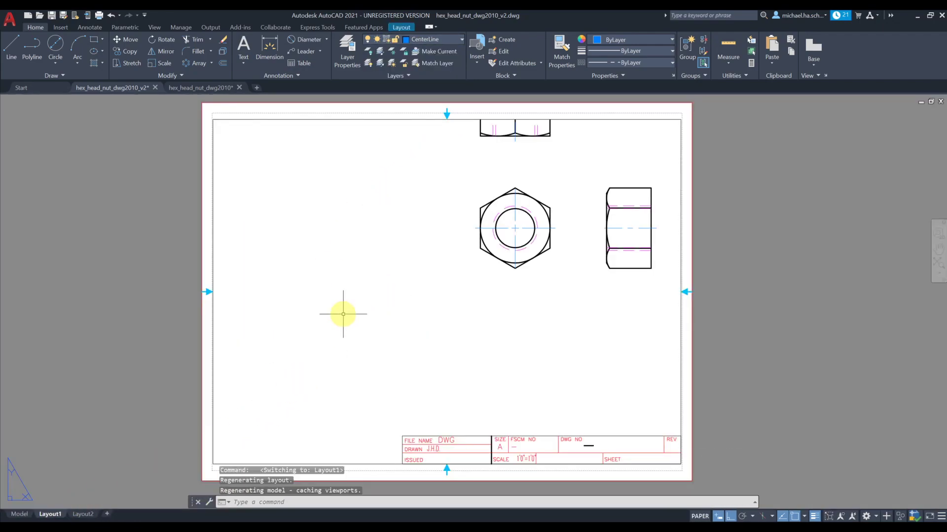
{"action": "middle_click_drag", "start_coordinate": [343, 314], "coordinate": [322, 305]}
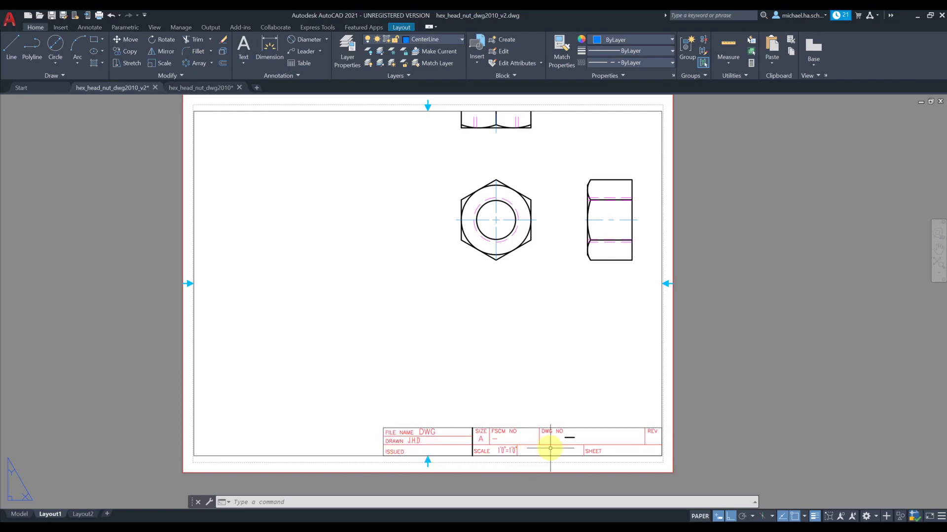
{"action": "double_click", "coordinate": [461, 360]}
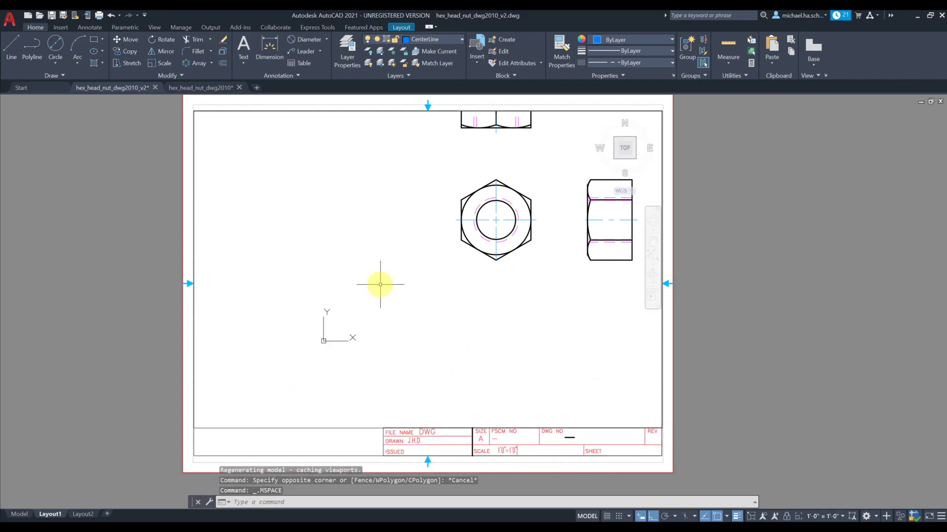
{"action": "mouse_move", "coordinate": [429, 283]}
{"action": "middle_mouse_down"}
{"action": "mouse_move", "coordinate": [374, 317]}
{"action": "mouse_move", "coordinate": [316, 373]}
{"action": "middle_mouse_up"}
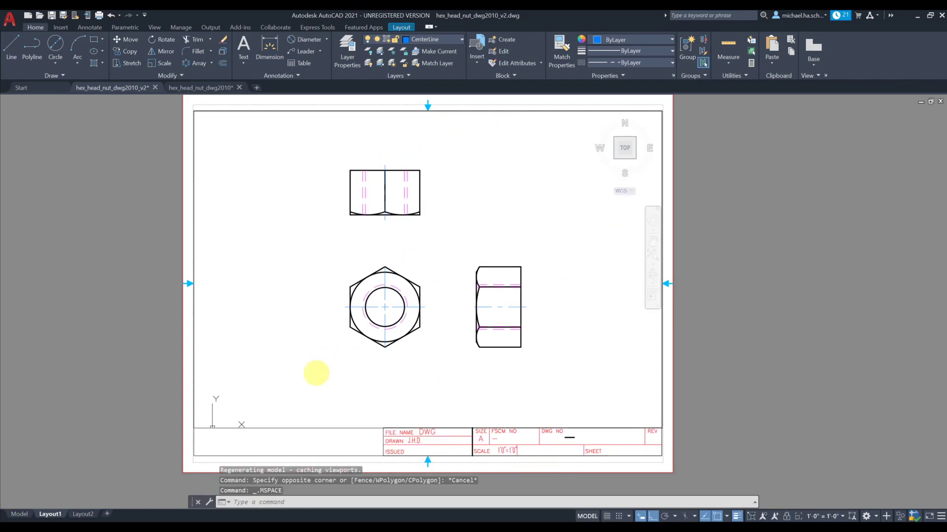
{"action": "middle_click_drag", "start_coordinate": [333, 299], "coordinate": [329, 310]}
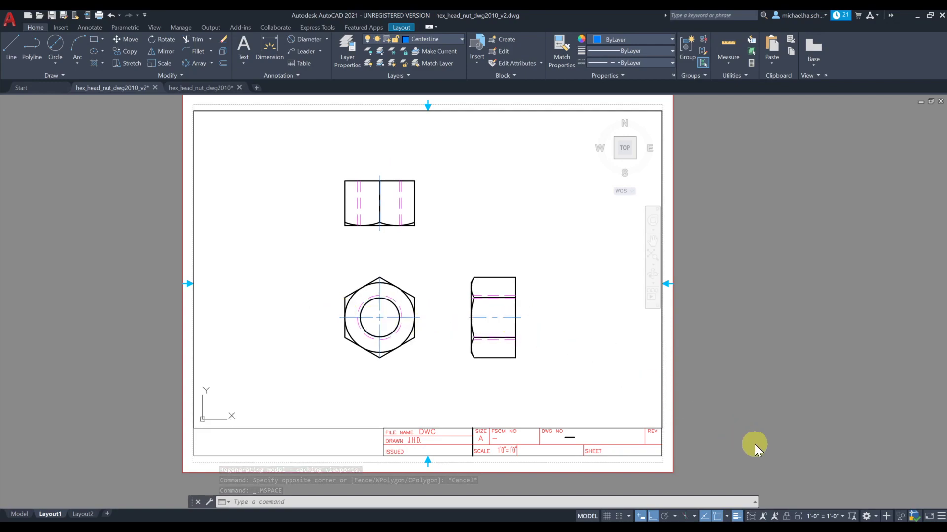
- Set the active viewport's scale to 1:1 and try enlarging the nut views inside the viewport
{"action": "left_click", "coordinate": [832, 516]}
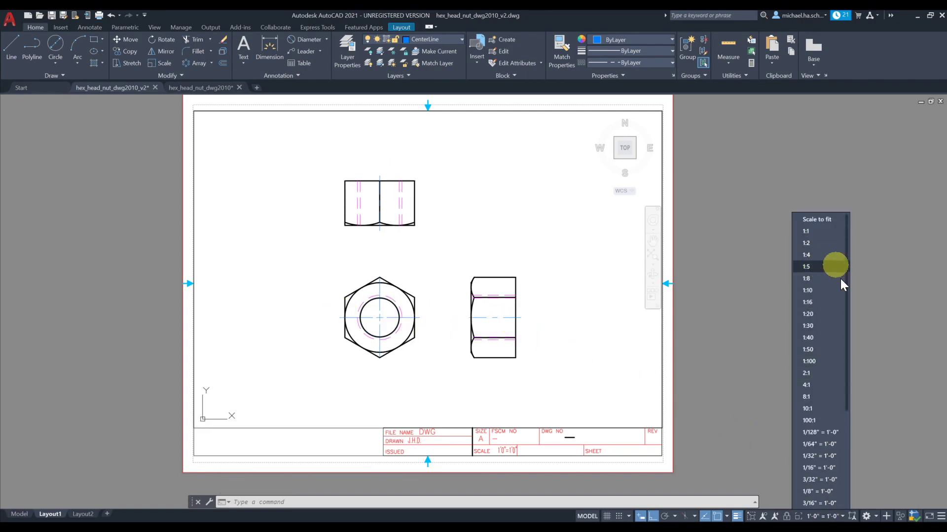
{"action": "left_click", "coordinate": [813, 231]}
{"action": "double_click", "coordinate": [462, 254]}
{"action": "scroll", "coordinate": [460, 254], "scroll_direction": "up", "scroll_amount": 3}
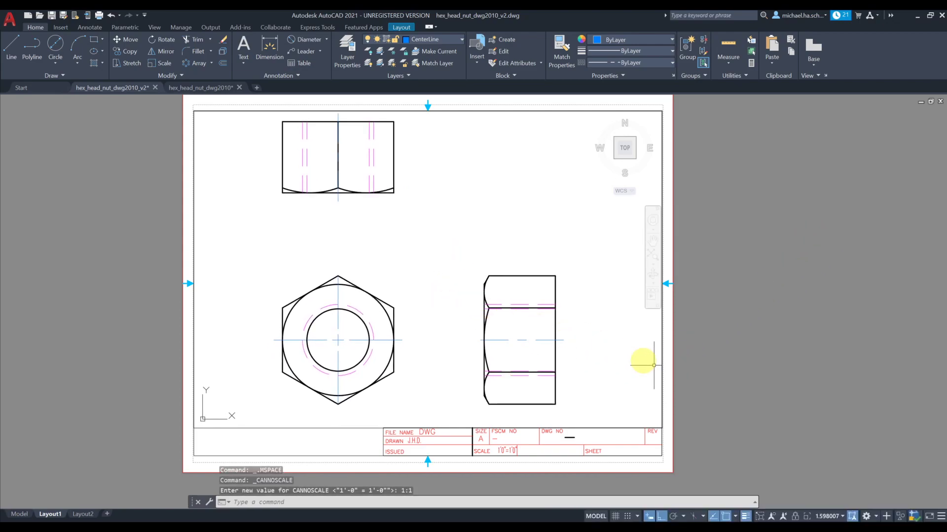
- Reset the viewport scale to 1:1 with the nut views centered on the sheet, and return to paper space
{"action": "left_click", "coordinate": [833, 516]}
{"action": "left_click", "coordinate": [820, 230]}
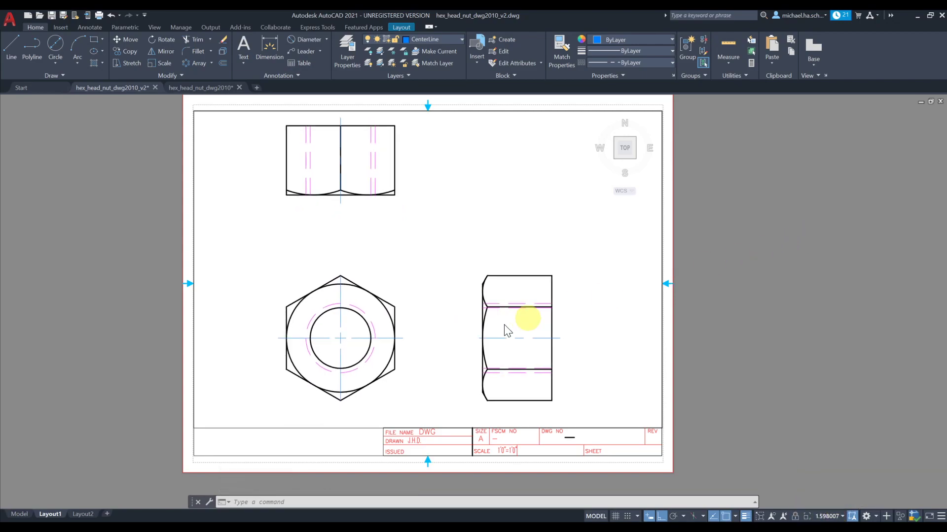
{"action": "middle_click_drag", "start_coordinate": [454, 308], "coordinate": [463, 313]}
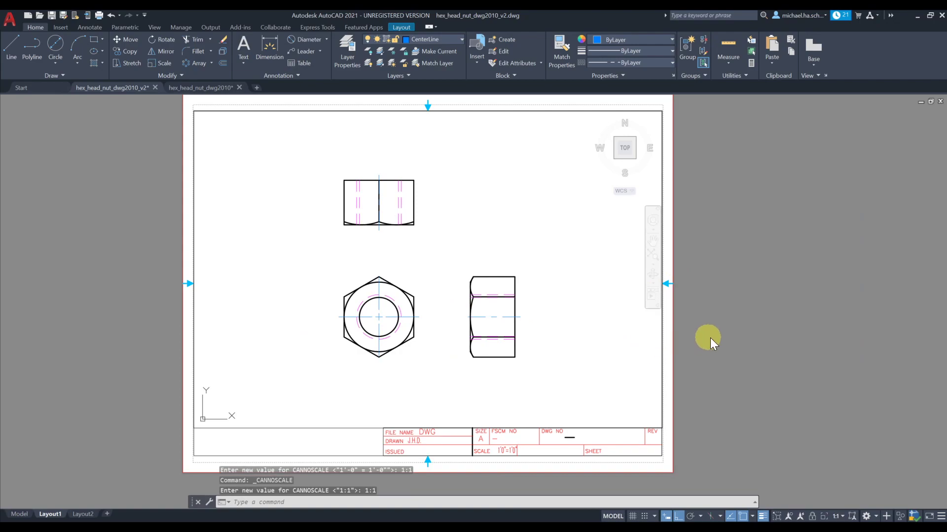
{"action": "double_click", "coordinate": [762, 365]}
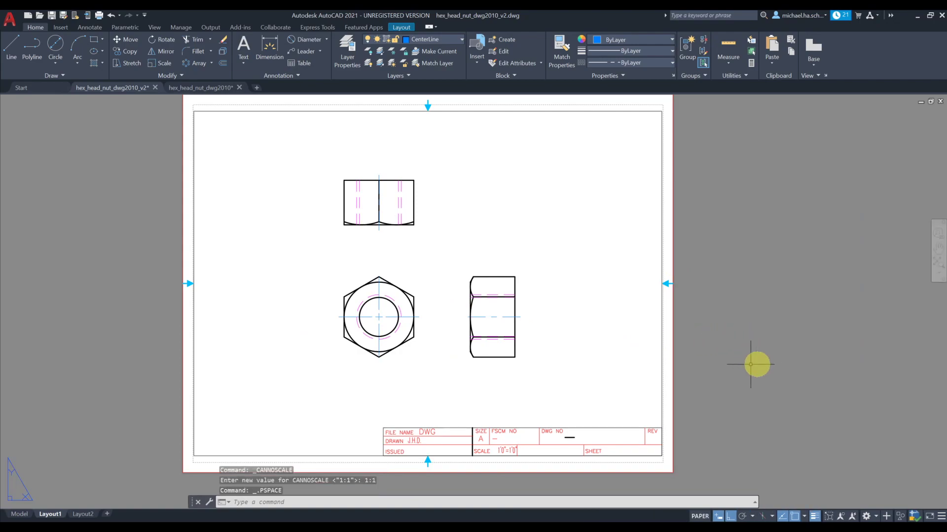